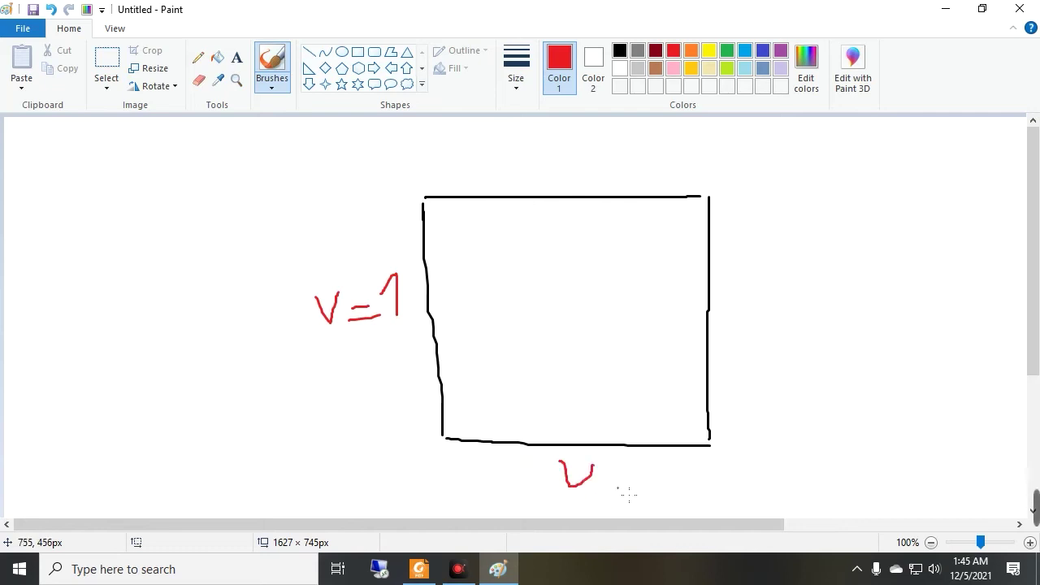
Complete the red V=0 labels beside the bottom, right and top edges of the sketched box.
mouse_move(738, 290)
mouse_down()
mouse_move(756, 318)
mouse_move(761, 304)
mouse_move(809, 303)
mouse_up()
mouse_move(514, 154)
mouse_down()
mouse_move(537, 155)
mouse_move(557, 175)
mouse_up()
drag(544, 181, 572, 170)
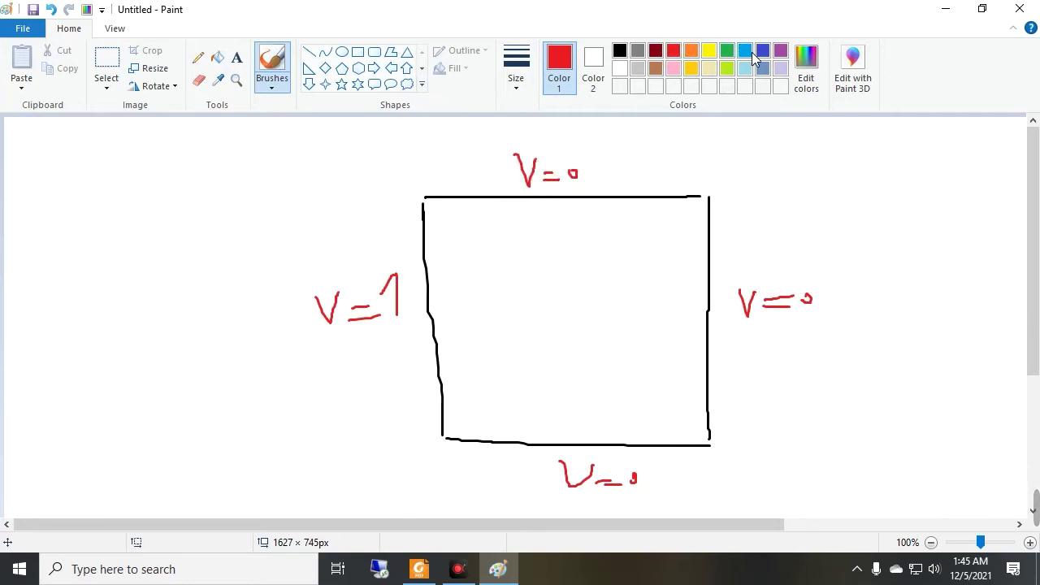
Write "air" in light blue in the middle of the sketched box.
click(744, 51)
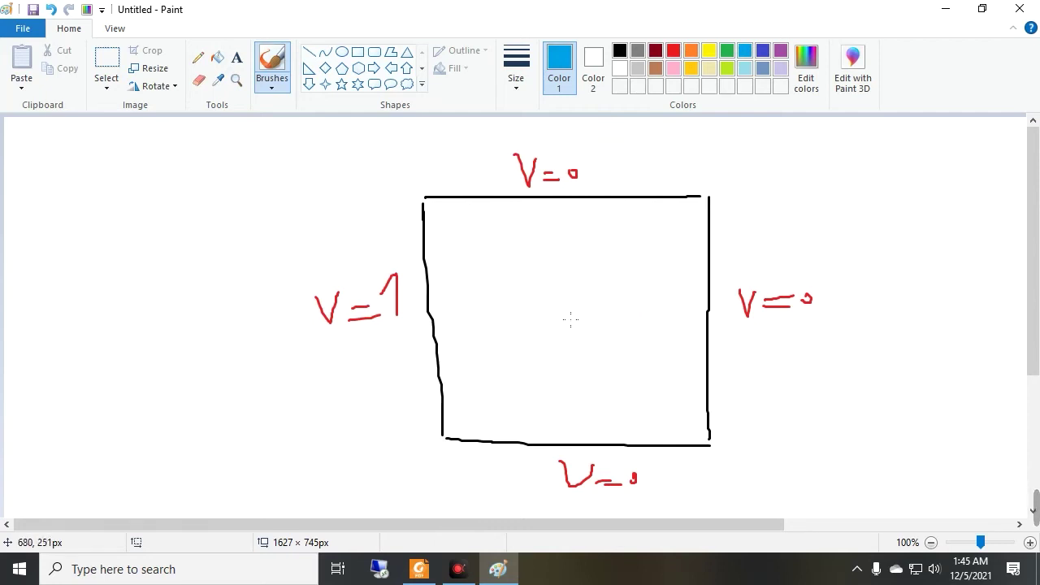
mouse_move(552, 307)
mouse_down()
mouse_move(573, 319)
mouse_move(577, 306)
mouse_move(611, 299)
mouse_up()
click(566, 290)
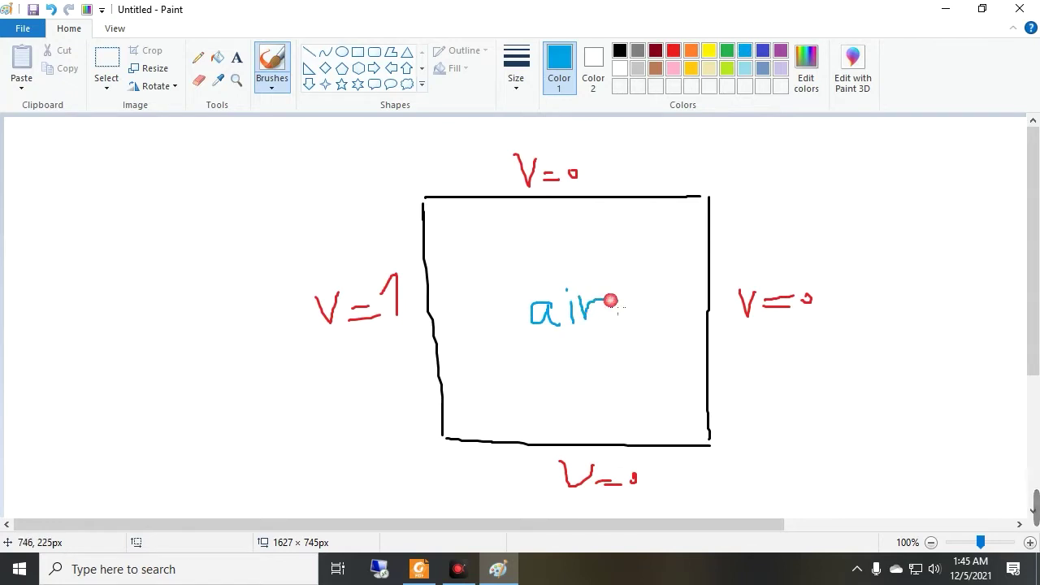
Find and launch FEMM 4.2, and maximize its window.
click(418, 569)
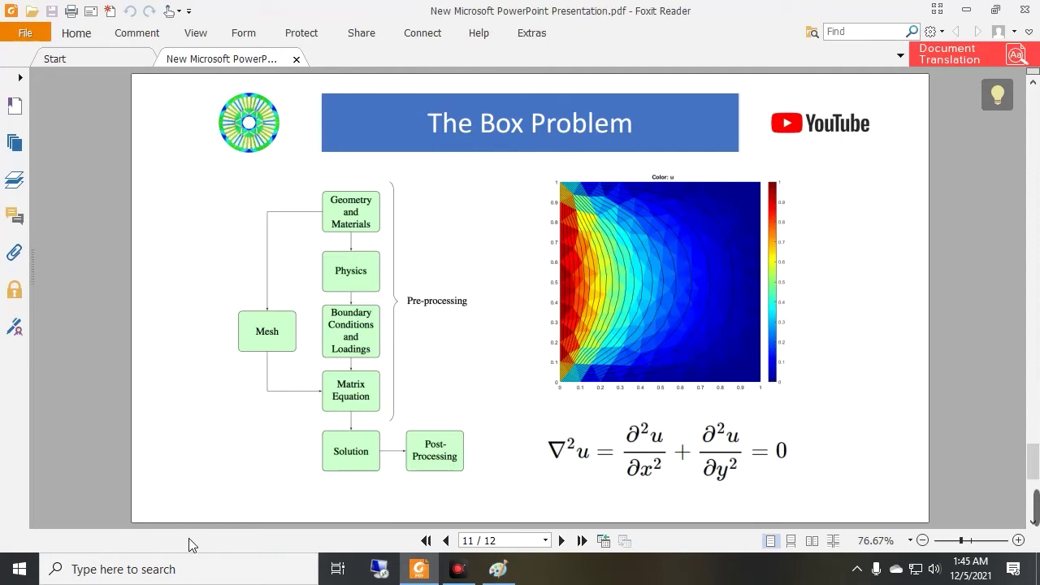
click(184, 571)
text(femm)
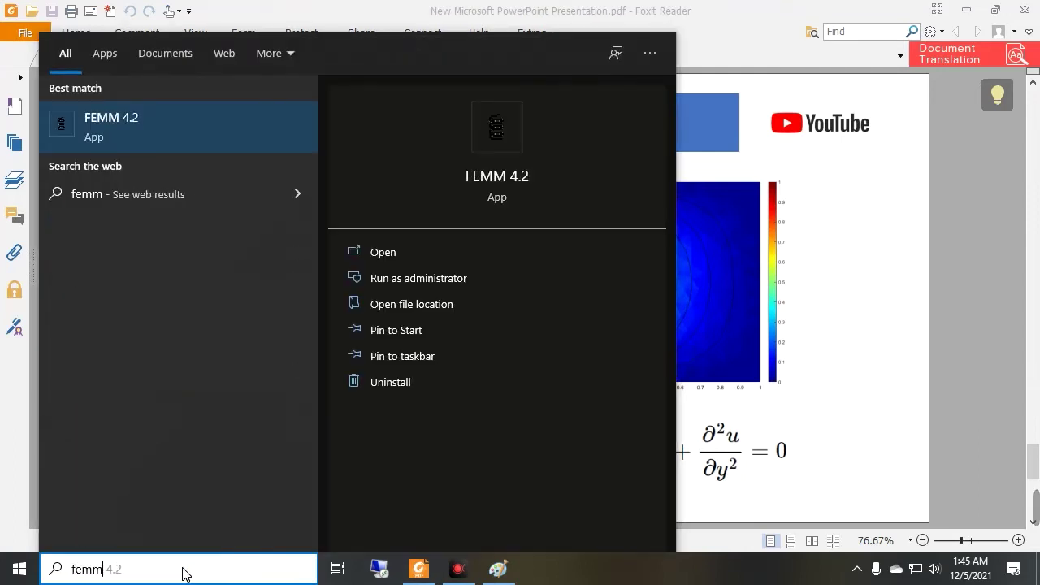
key(Return)
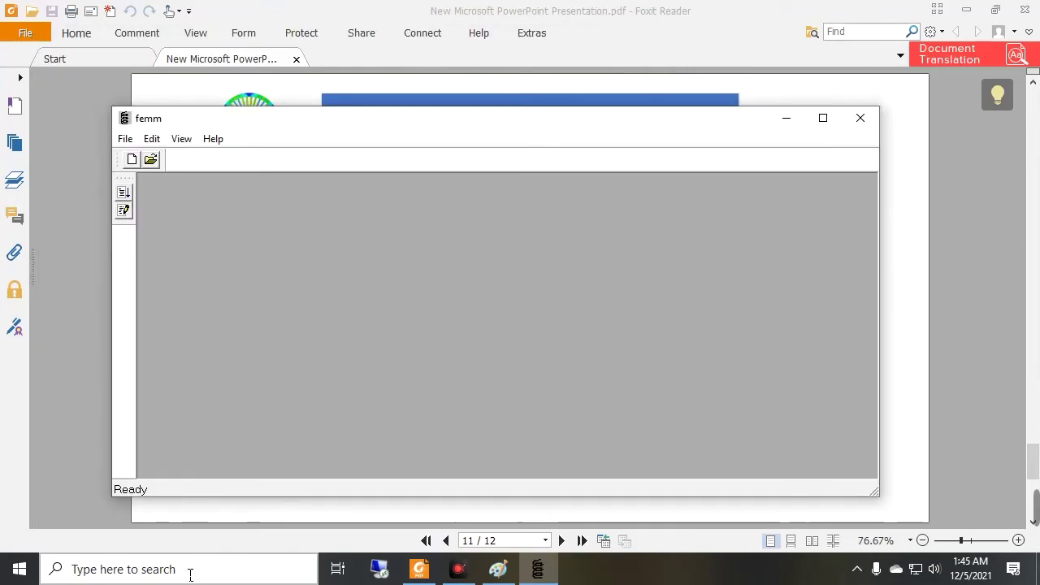
click(821, 119)
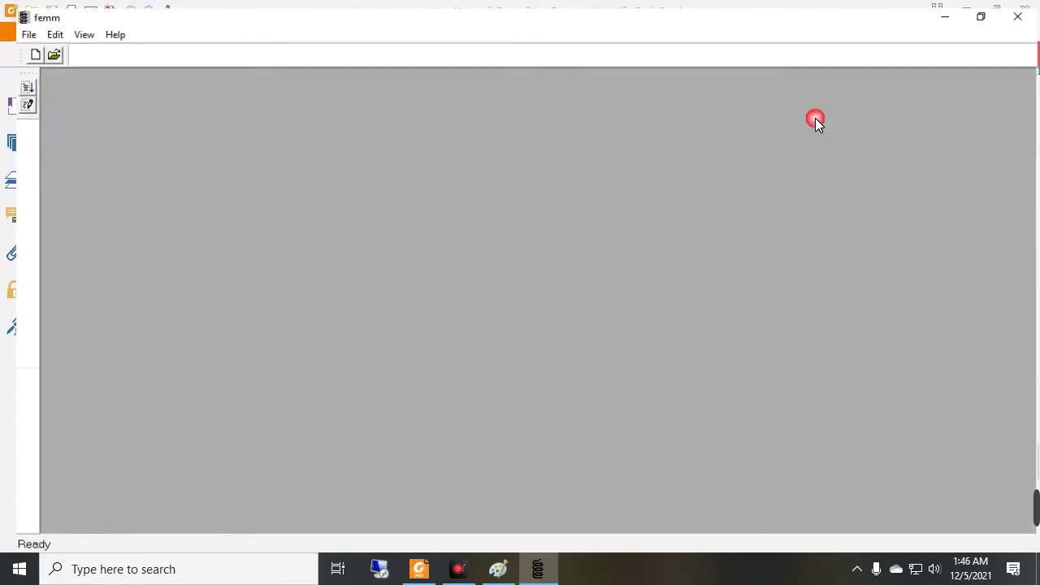
Create a new problem of type Electrostatics Problem.
click(19, 47)
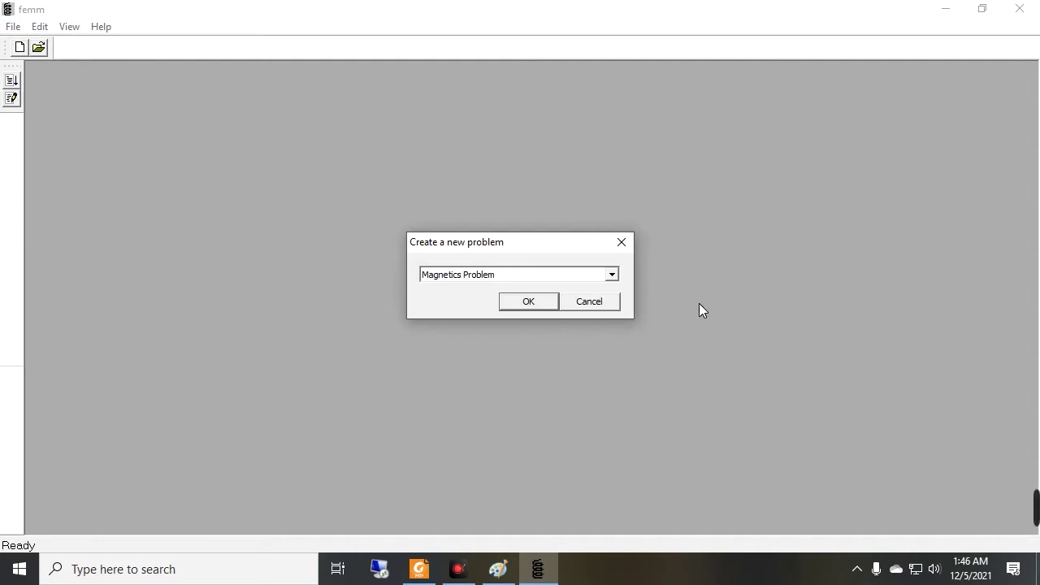
click(501, 275)
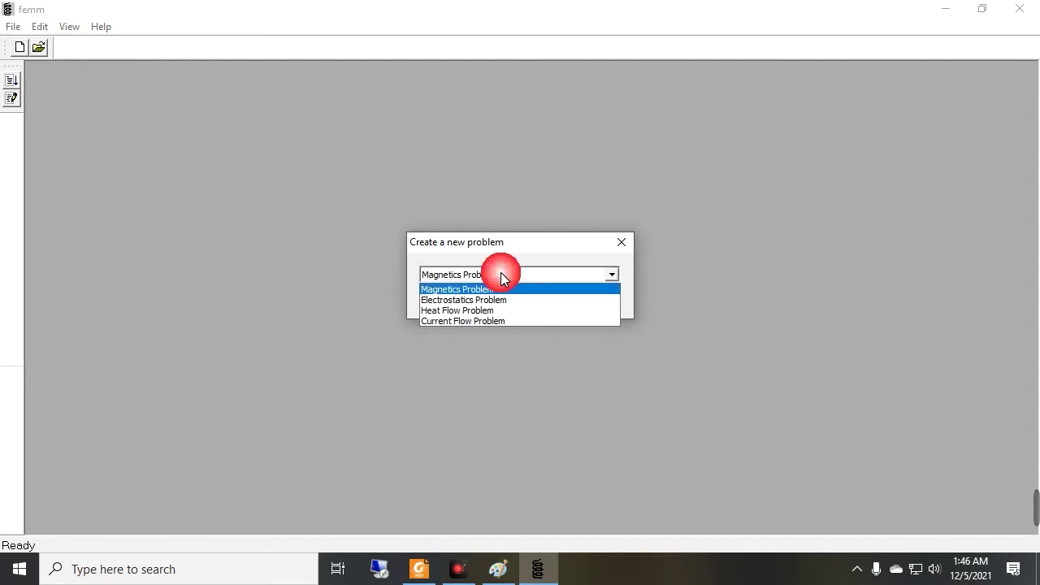
click(455, 301)
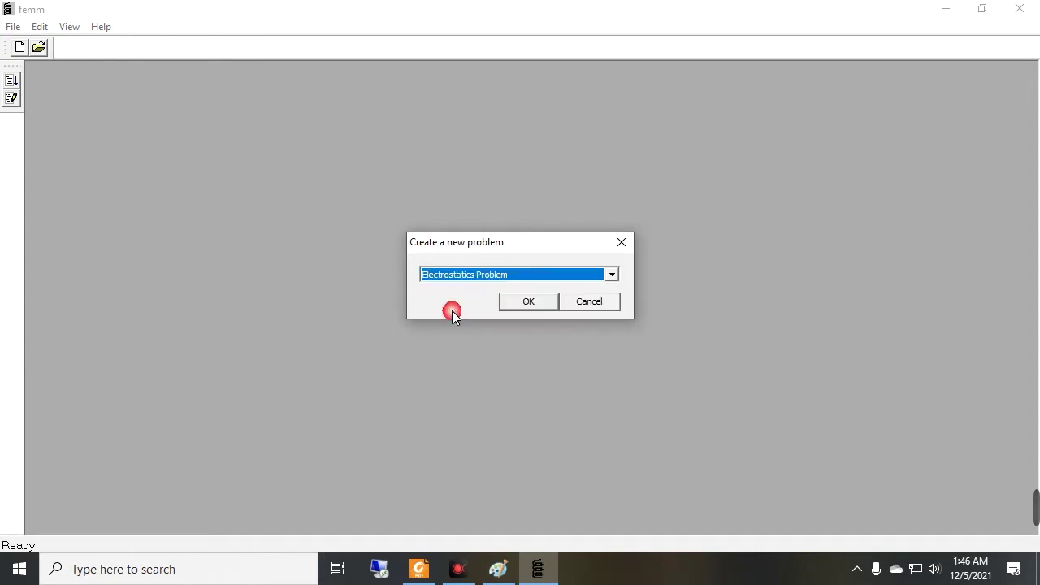
click(525, 304)
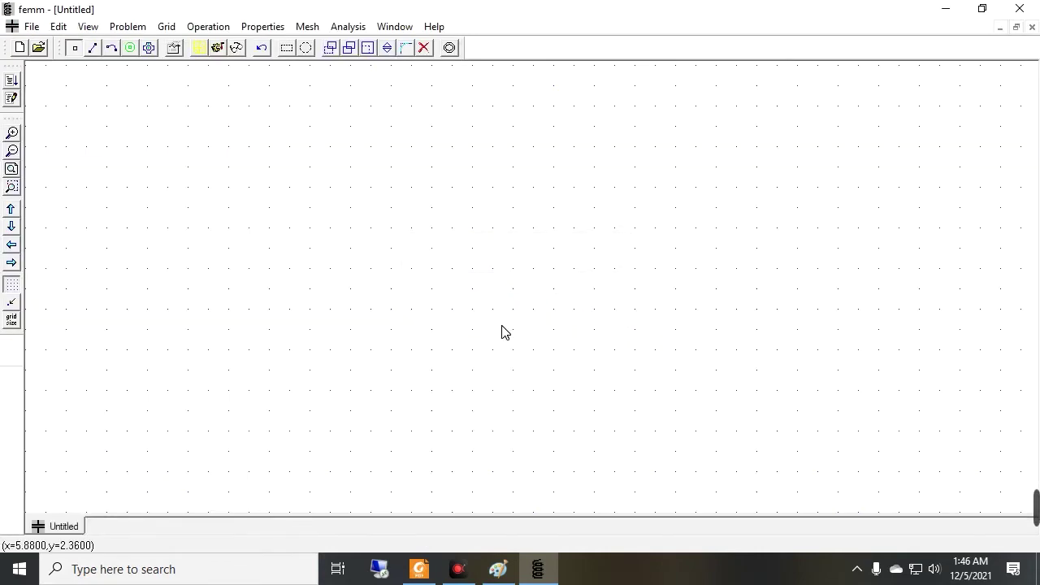
Review the Box Problem workflow slide in Foxit Reader and return to FEMM.
mouse_move(426, 569)
click(461, 496)
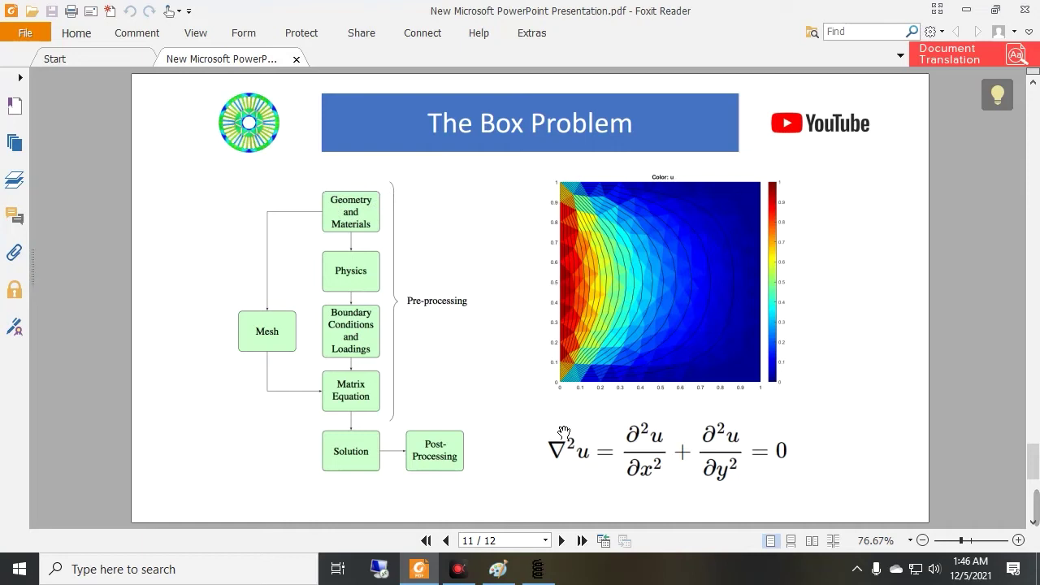
click(537, 569)
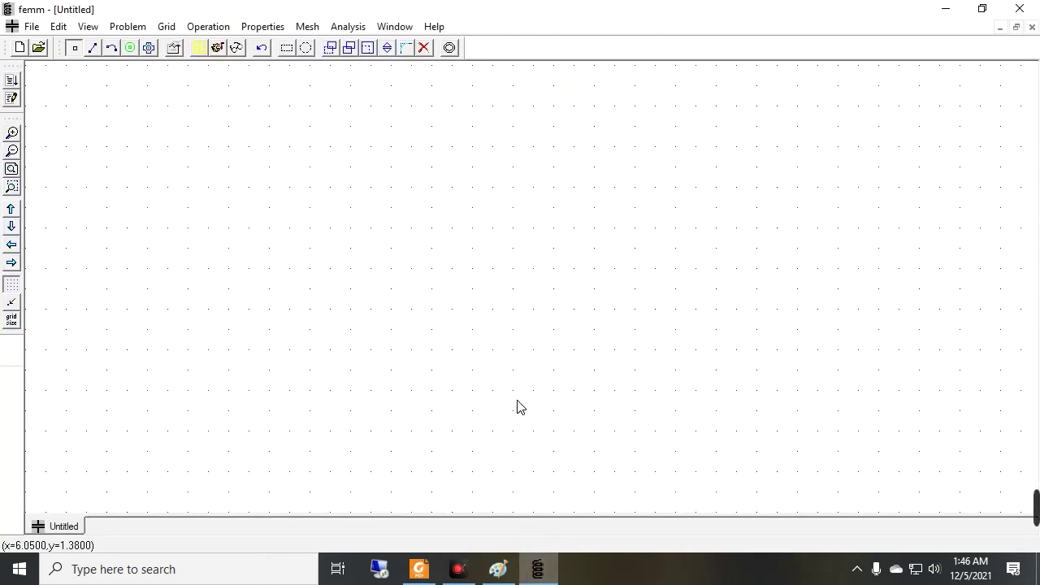
click(94, 51)
click(112, 49)
click(72, 47)
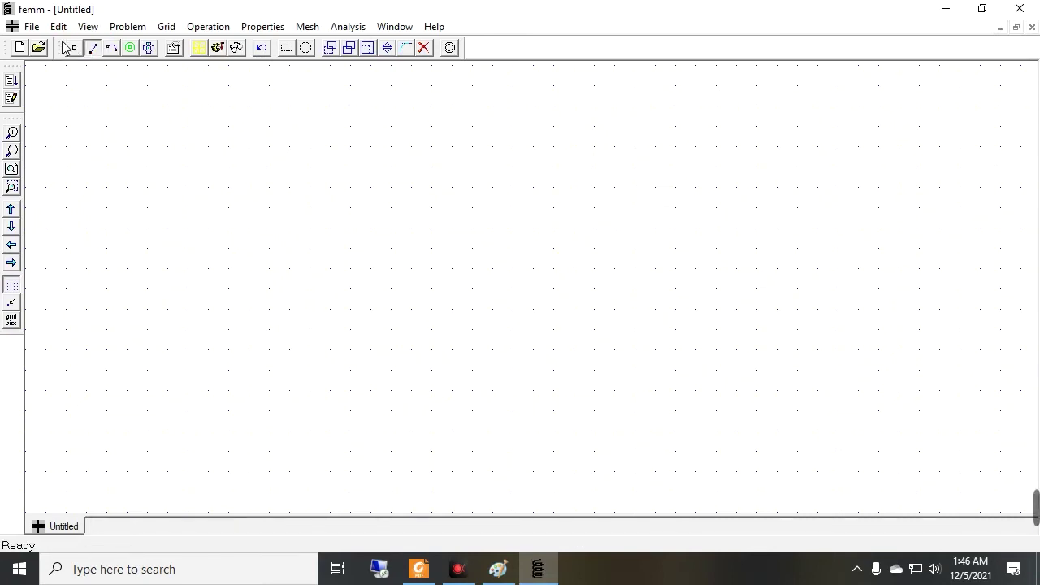
click(74, 50)
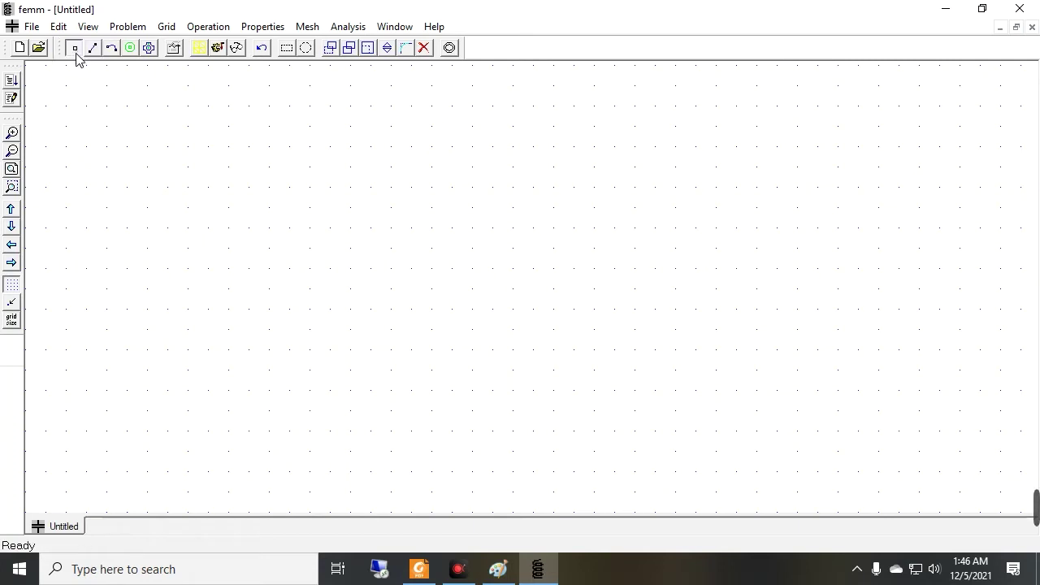
click(93, 50)
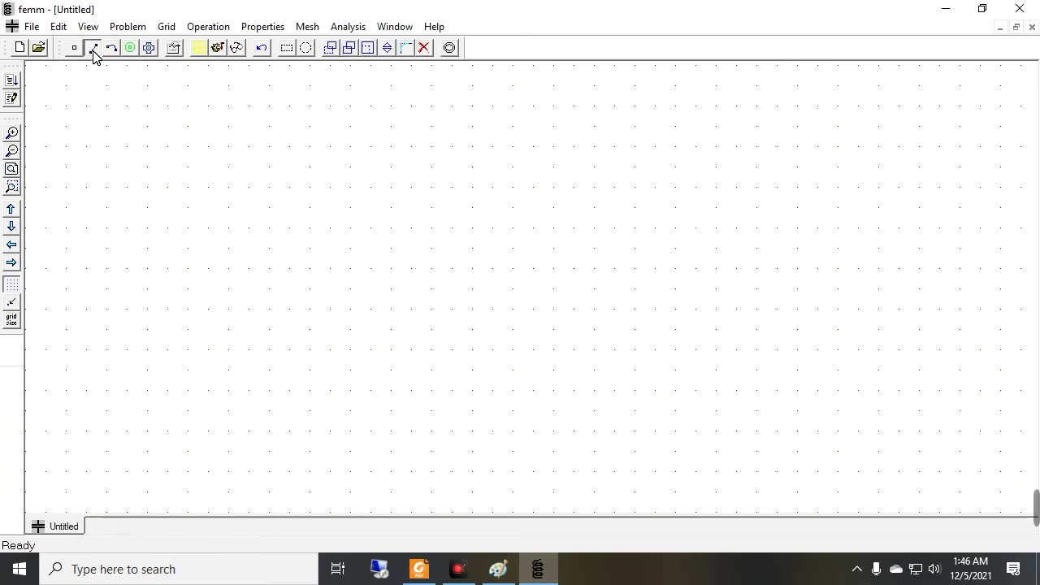
click(112, 49)
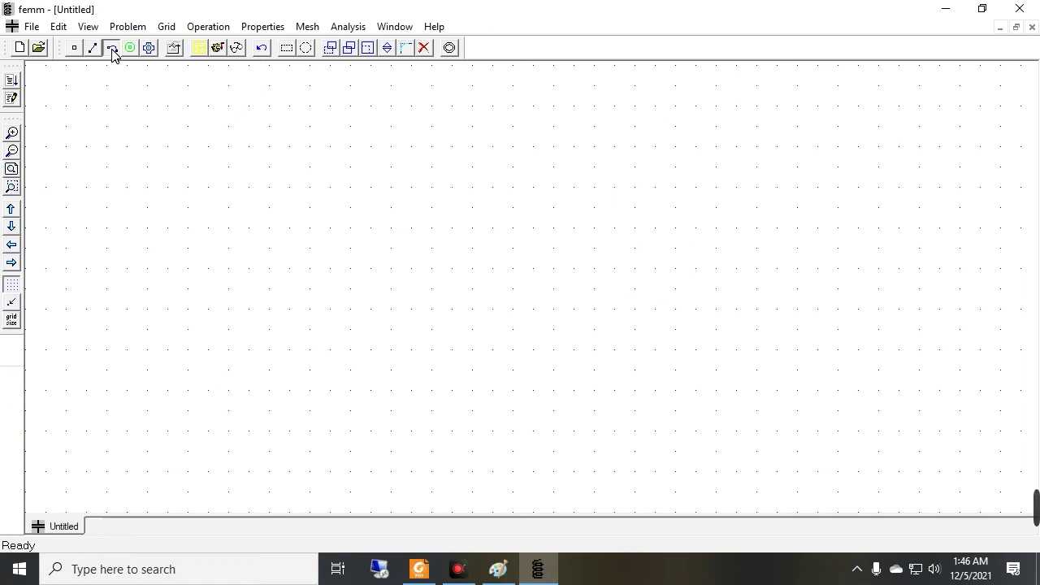
click(75, 49)
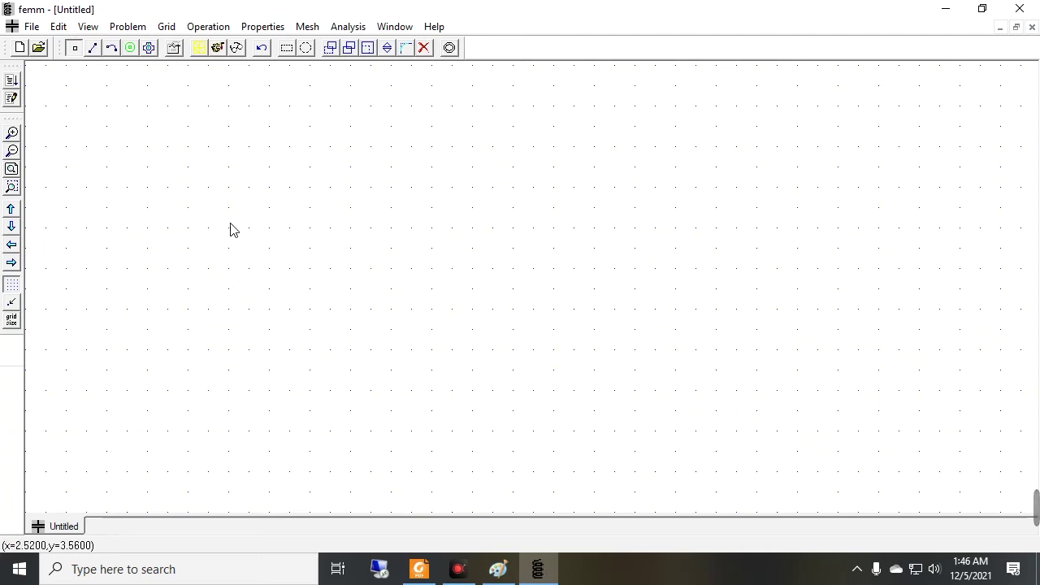
Place freehand practice nodes around the middle of the drawing area.
click(74, 51)
click(464, 205)
click(600, 270)
click(371, 310)
Connect the lowest node to the rightmost node and the rightmost node to the uppermost one with straight segments.
click(93, 51)
click(599, 271)
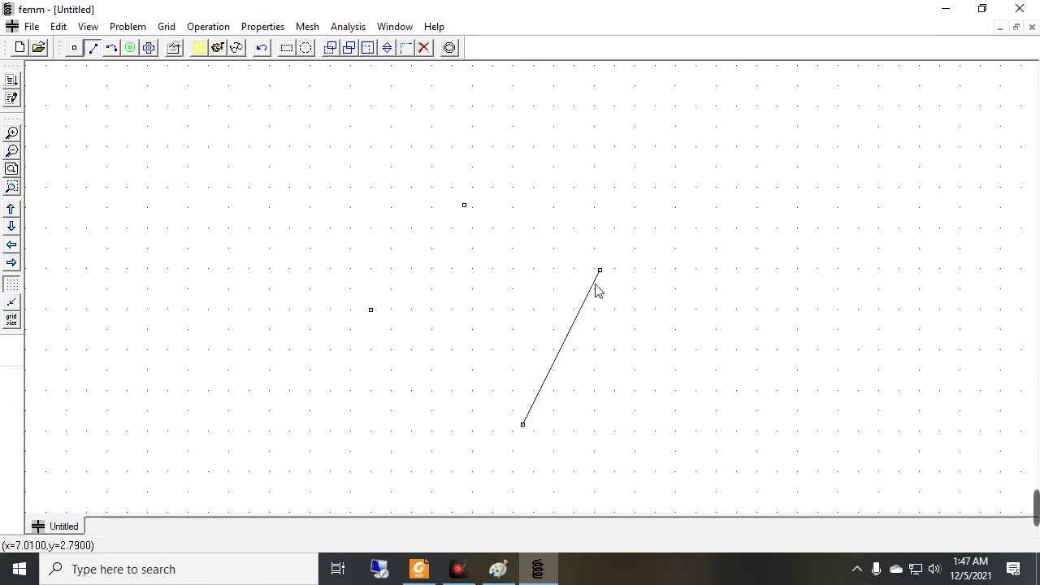
click(600, 271)
click(464, 210)
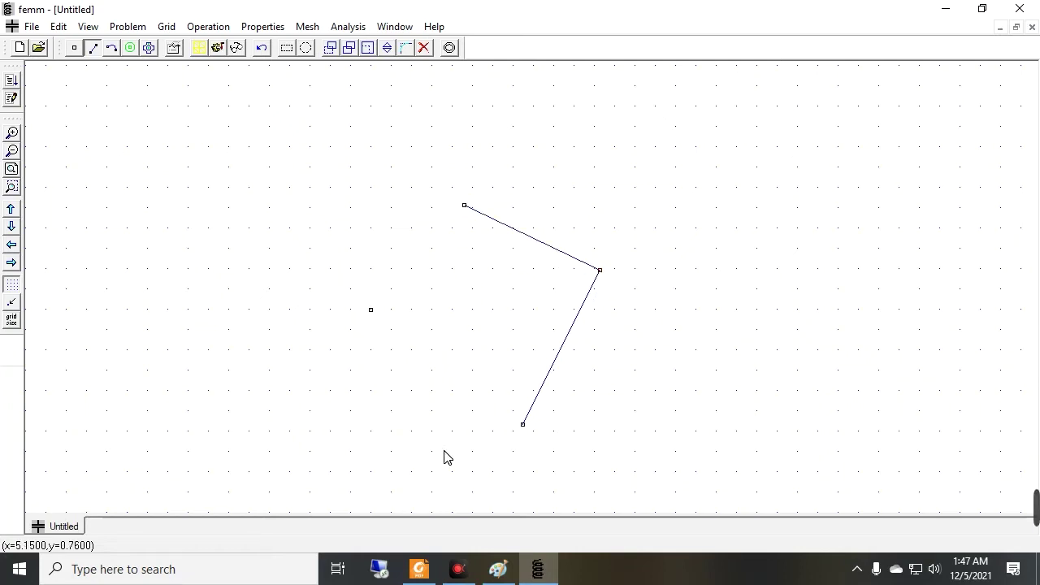
Draw an arc segment from the uppermost node to the leftmost node, setting its arc angle.
click(115, 50)
click(464, 206)
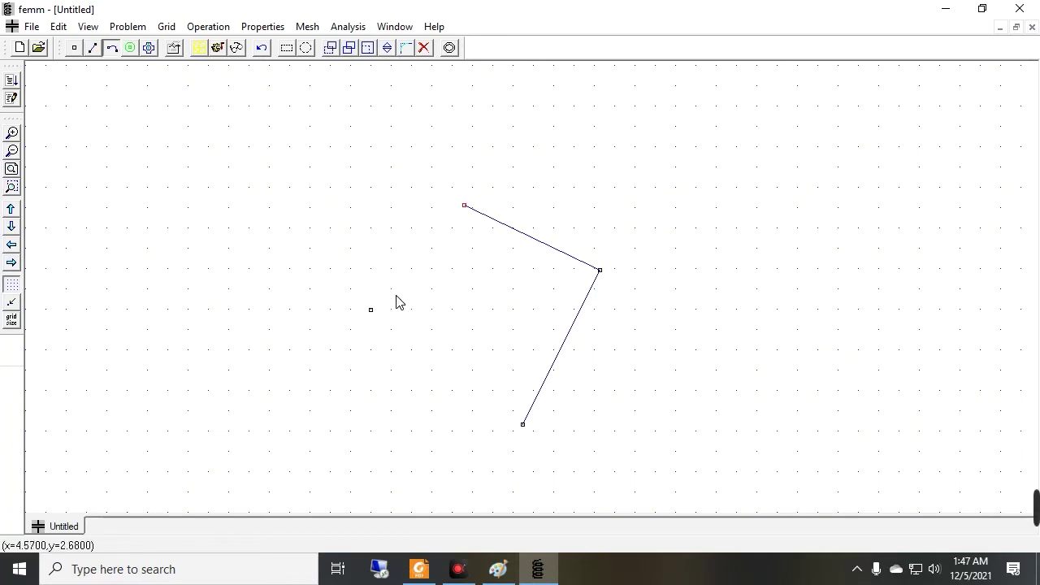
click(372, 312)
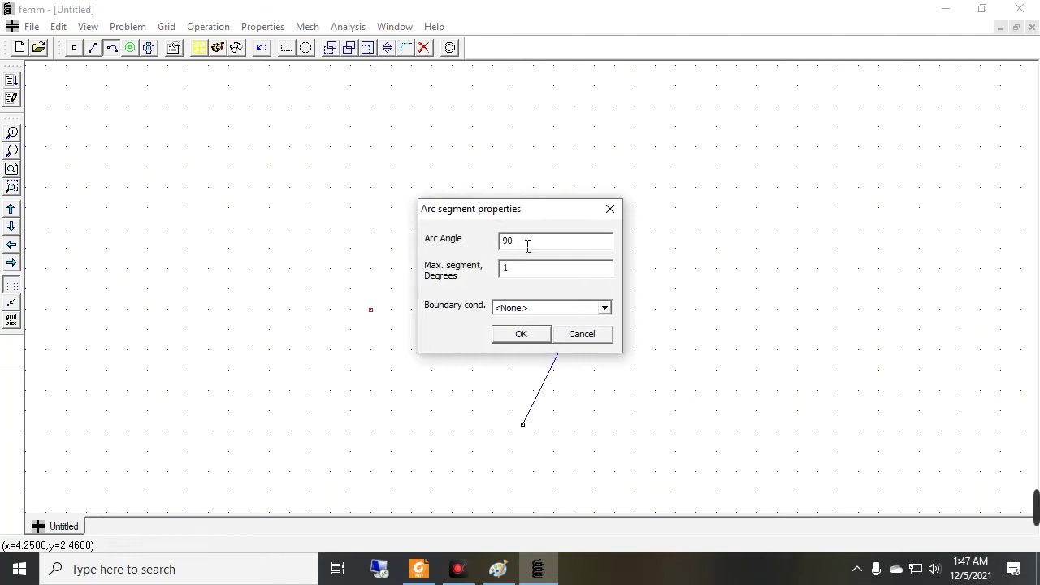
double_click(524, 244)
click(521, 334)
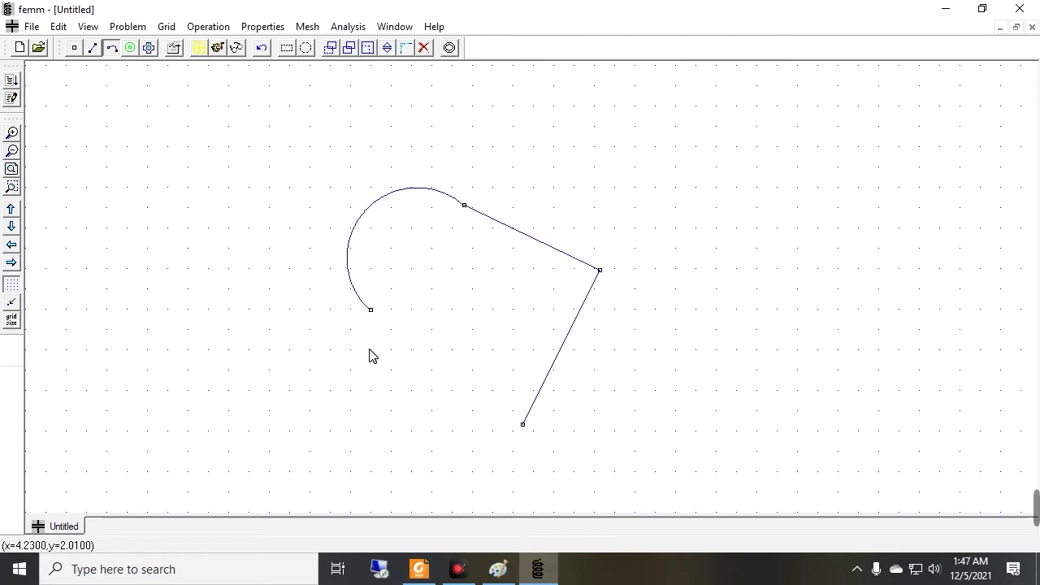
Switch to Paint and draw labelled x and y axis arrows in indigo on the box sketch.
click(498, 569)
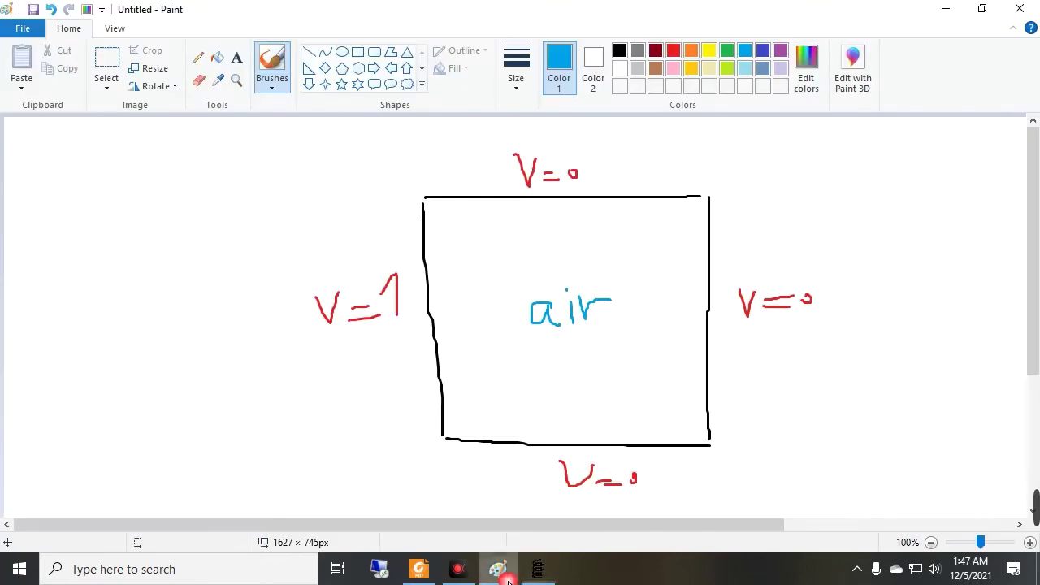
click(762, 51)
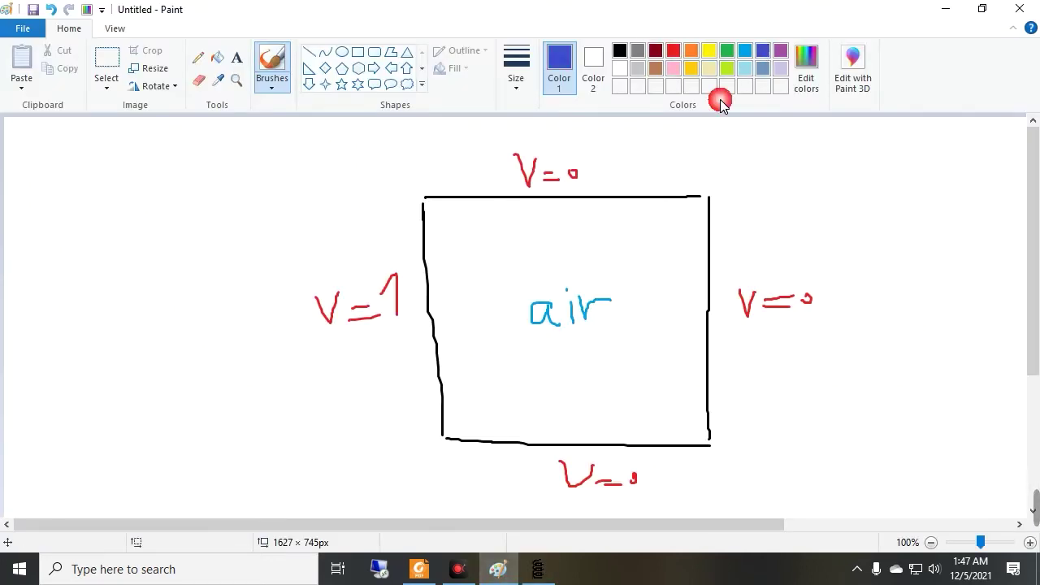
drag(430, 139, 421, 133)
drag(417, 170, 418, 199)
mouse_move(368, 136)
mouse_down()
mouse_move(375, 157)
mouse_move(356, 191)
mouse_up()
mouse_move(786, 452)
mouse_down()
mouse_move(815, 444)
mouse_move(808, 459)
mouse_up()
mouse_move(834, 439)
mouse_down()
mouse_move(868, 413)
mouse_move(876, 437)
mouse_up()
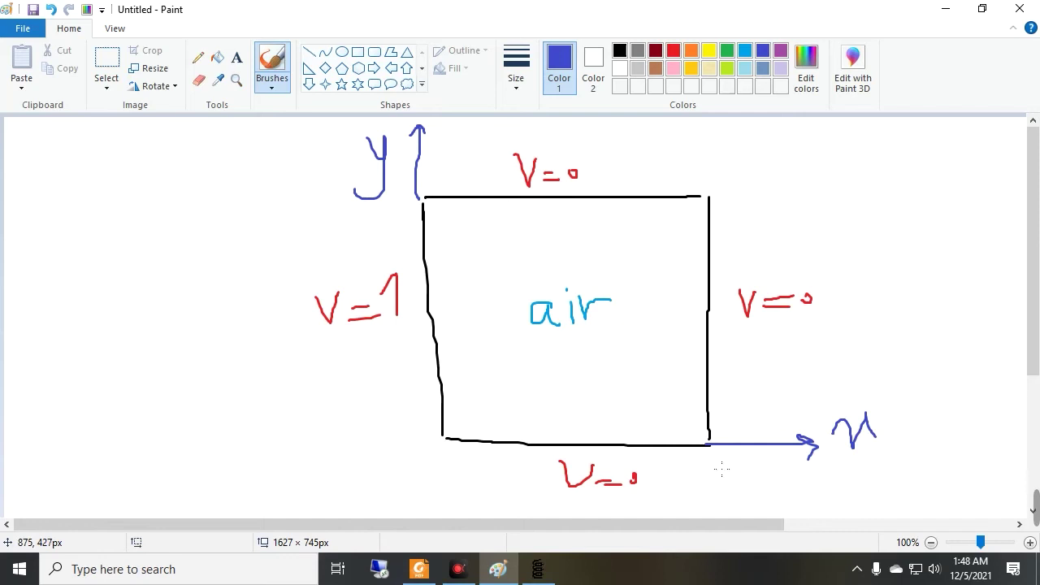
Label the box corners x=1, x=0 and y=1, and mark the lower-left corner with a dot as origin.
click(719, 473)
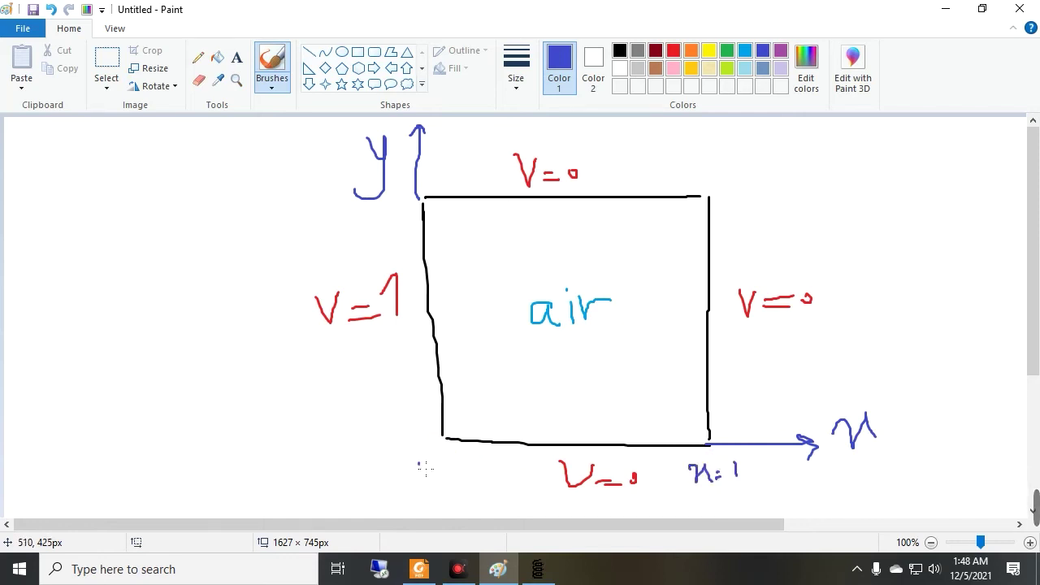
mouse_move(443, 468)
mouse_down()
mouse_move(454, 472)
mouse_move(461, 461)
mouse_up()
click(436, 439)
click(437, 439)
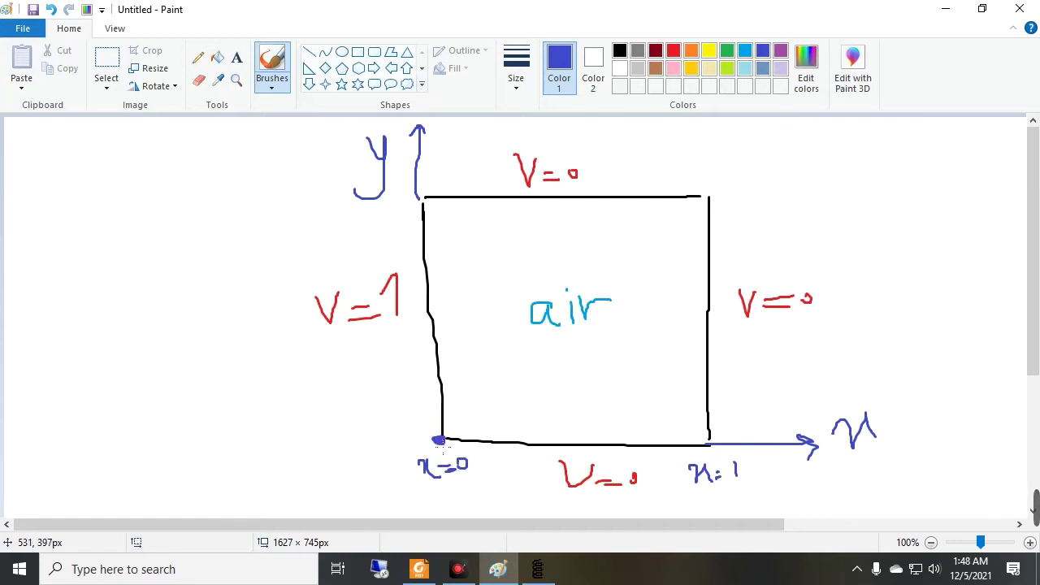
drag(718, 184, 730, 195)
mouse_move(736, 180)
mouse_down()
mouse_move(747, 220)
mouse_move(720, 209)
mouse_up()
drag(770, 180, 777, 194)
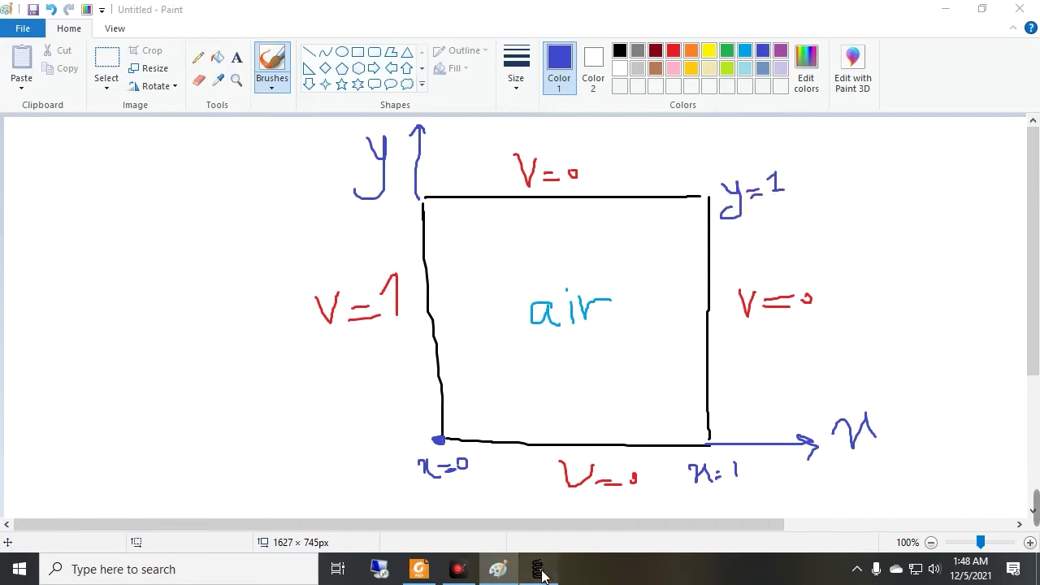
Switch back to FEMM and delete the arc segment.
click(537, 569)
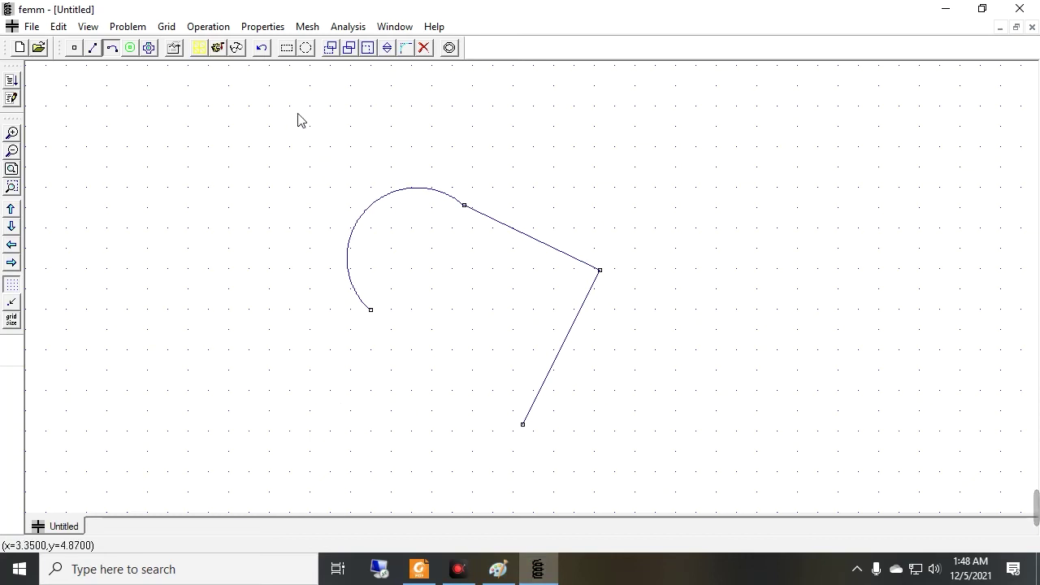
mouse_move(279, 143)
mouse_down()
mouse_move(548, 409)
mouse_move(664, 480)
mouse_up()
key(Delete)
click(336, 209)
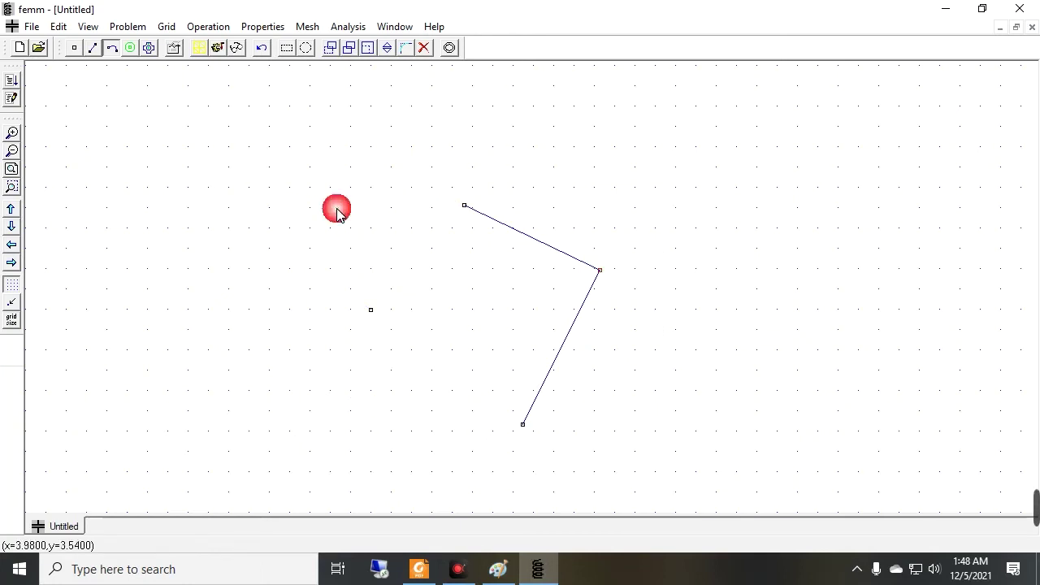
Try to select the remaining segments and nodes with a rectangular selection.
click(572, 338)
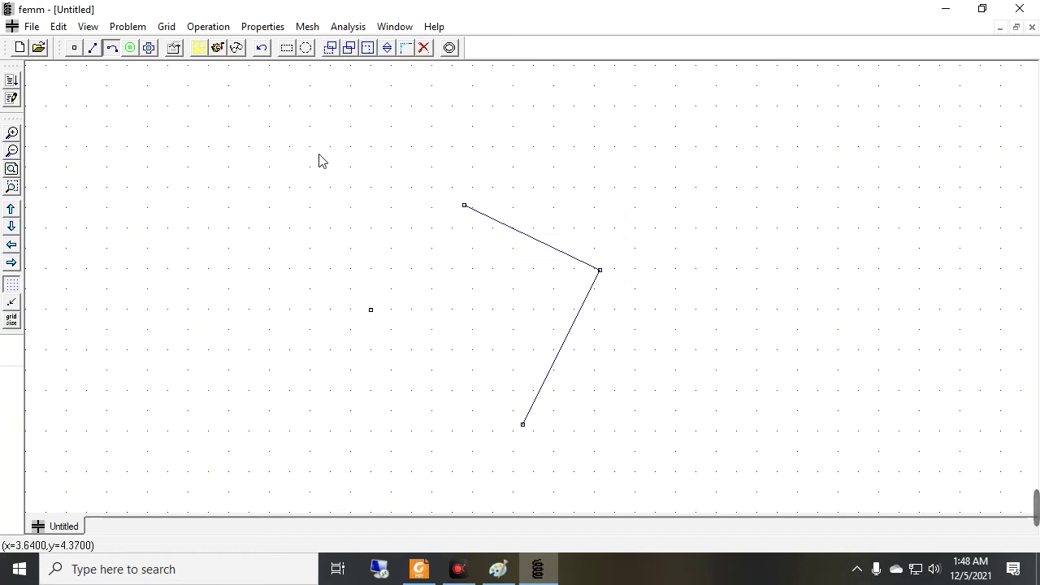
click(281, 48)
drag(313, 137, 729, 525)
drag(729, 482, 729, 482)
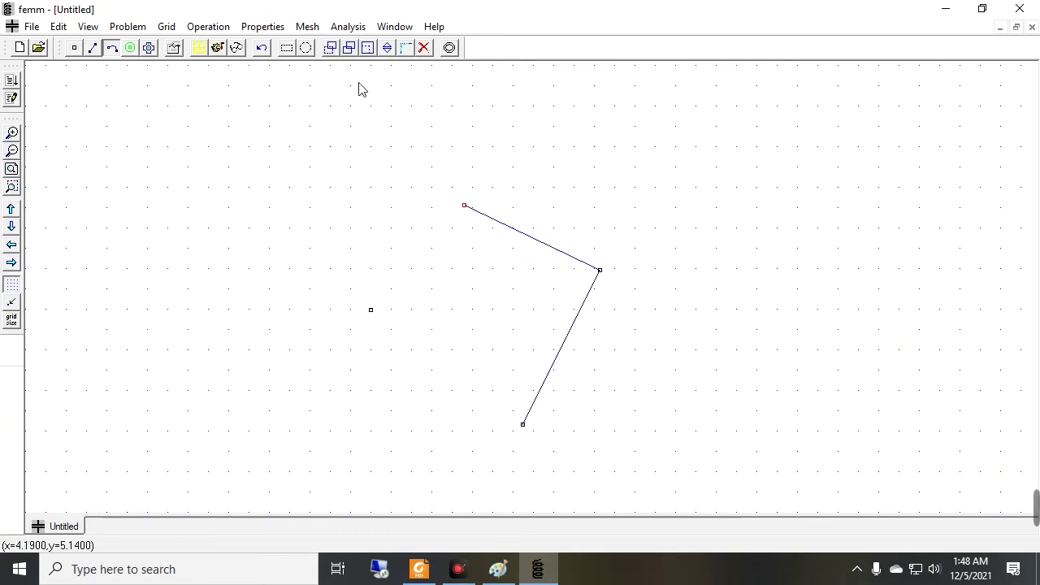
click(287, 49)
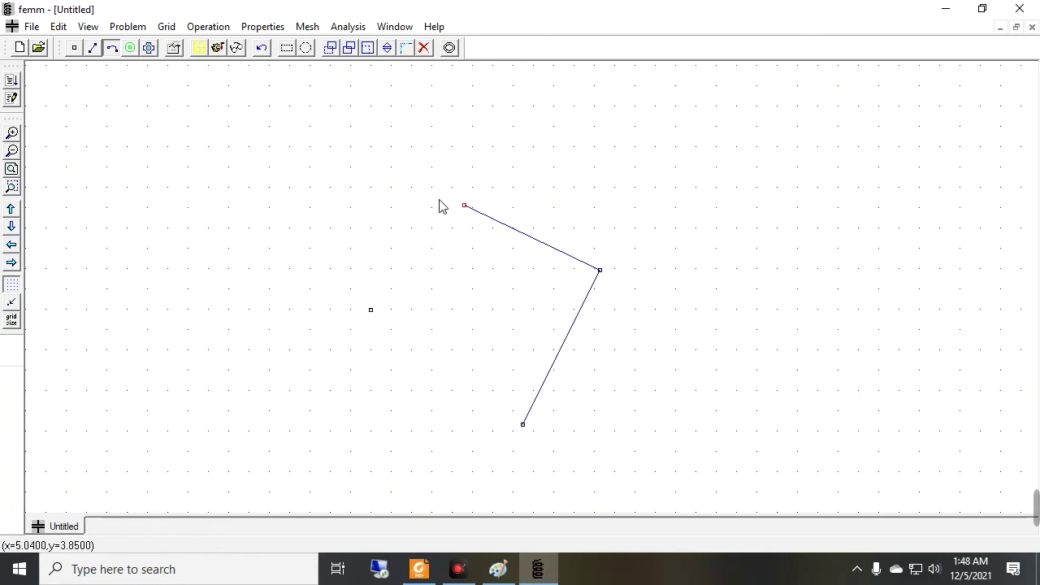
click(483, 218)
Select all remaining nodes with a rectangular selection and delete them together with their connected segments.
click(74, 48)
click(287, 49)
drag(259, 174, 642, 460)
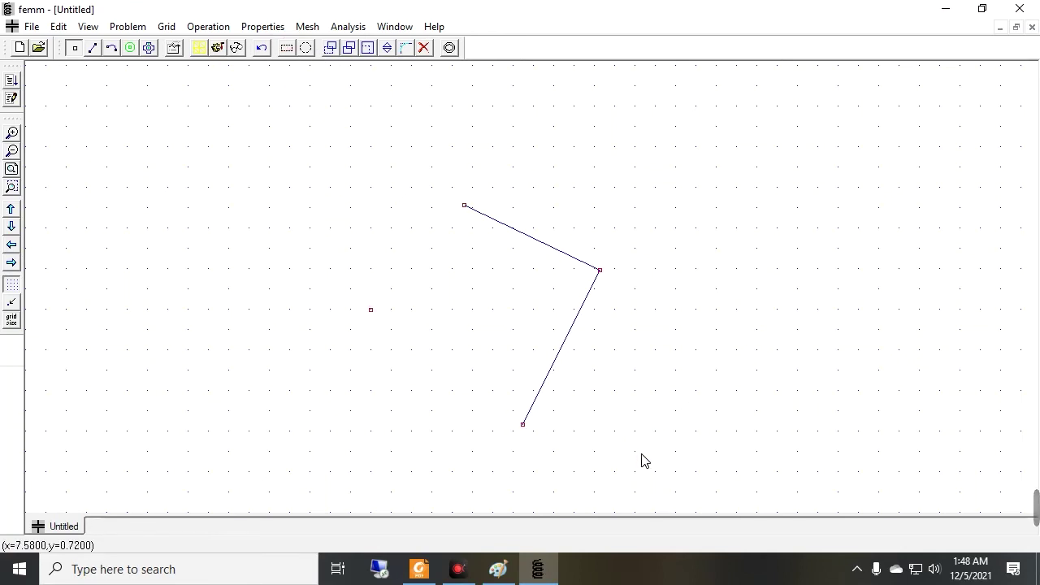
key(Delete)
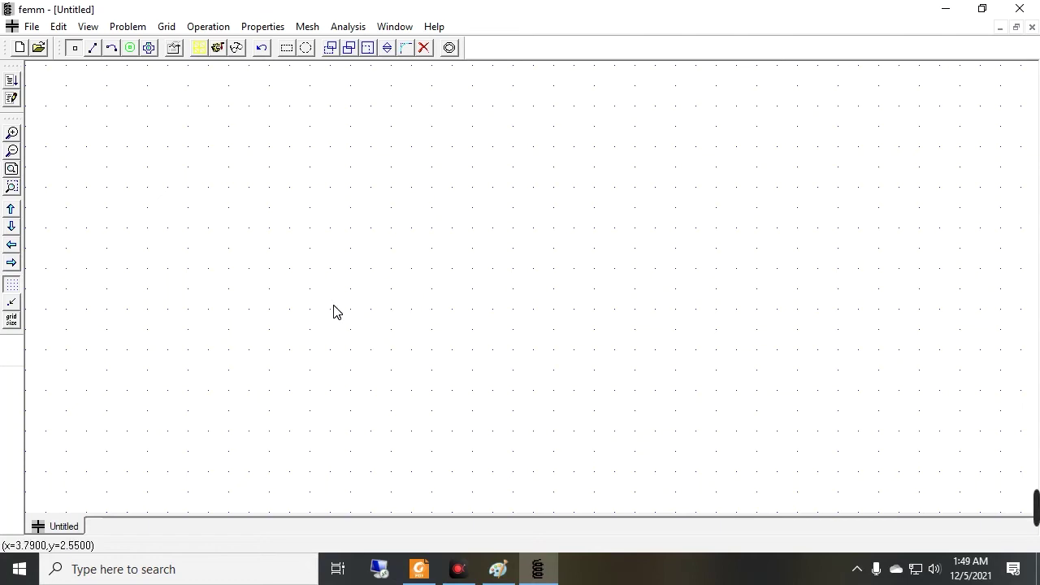
Add a node at the origin by entering the exact coordinates x=0, y=0.
click(73, 49)
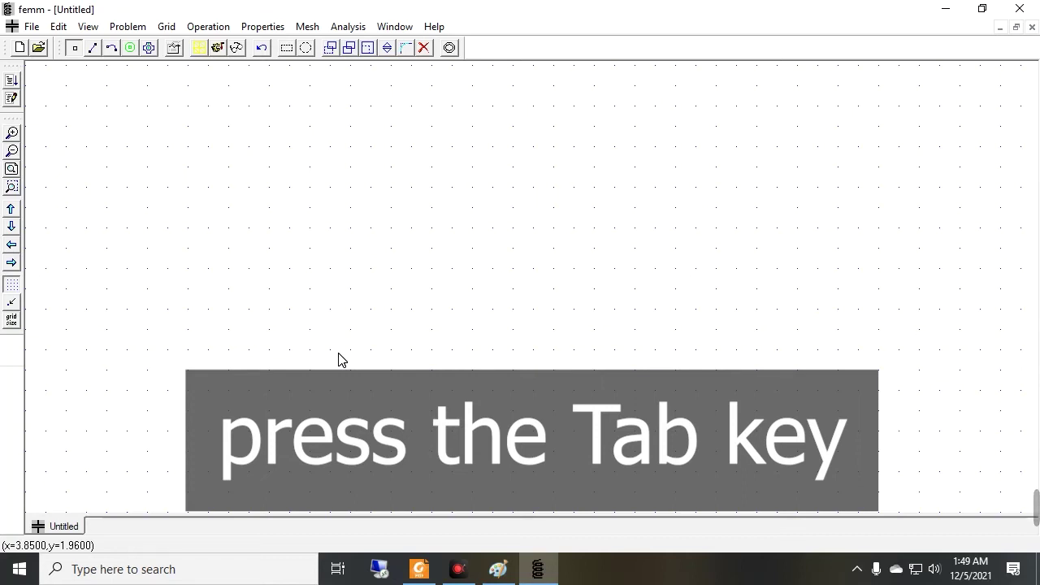
key(Tab)
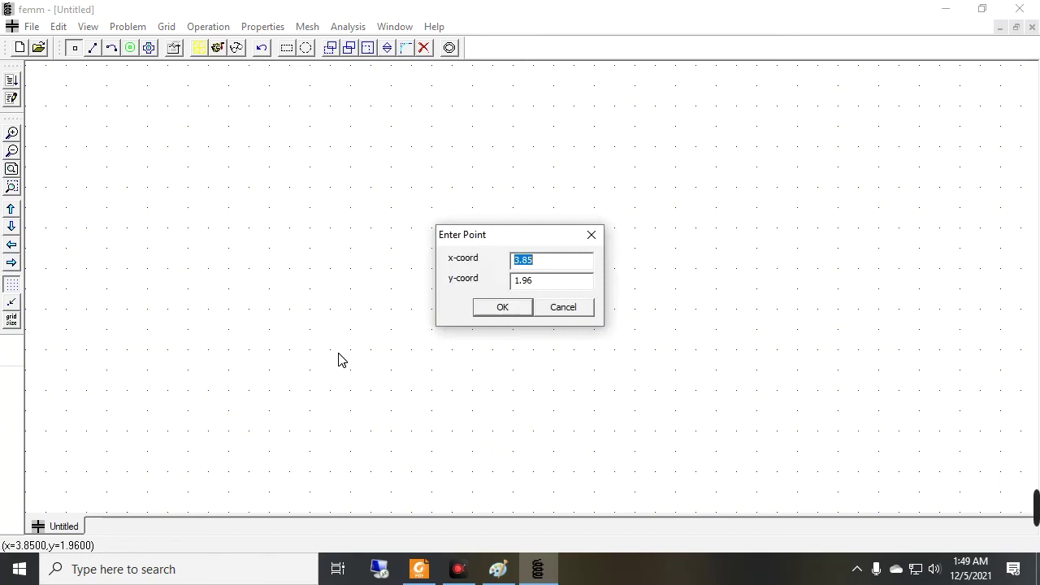
drag(548, 236, 578, 201)
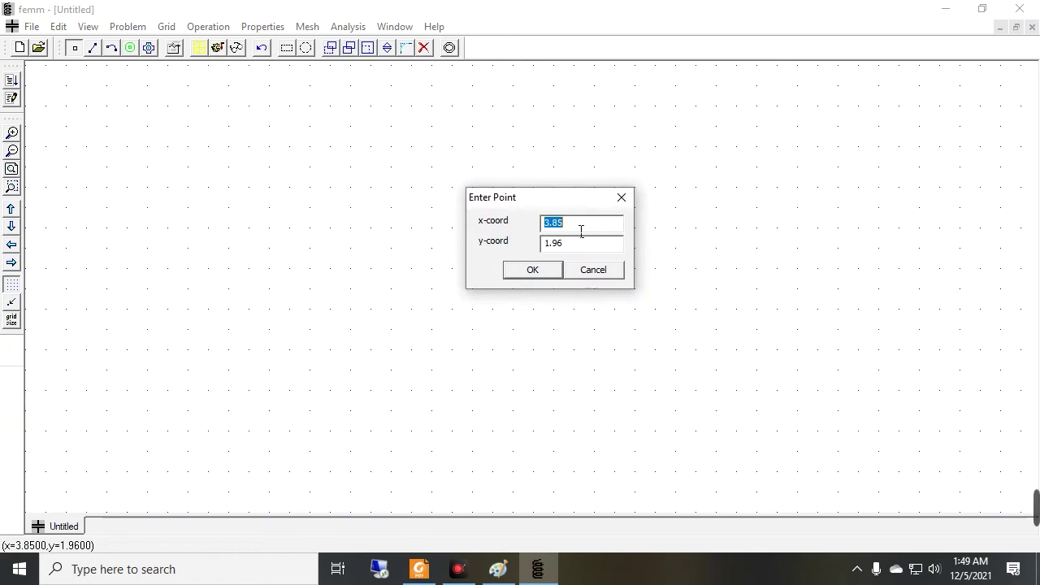
text(0)
key(Tab)
text(0)
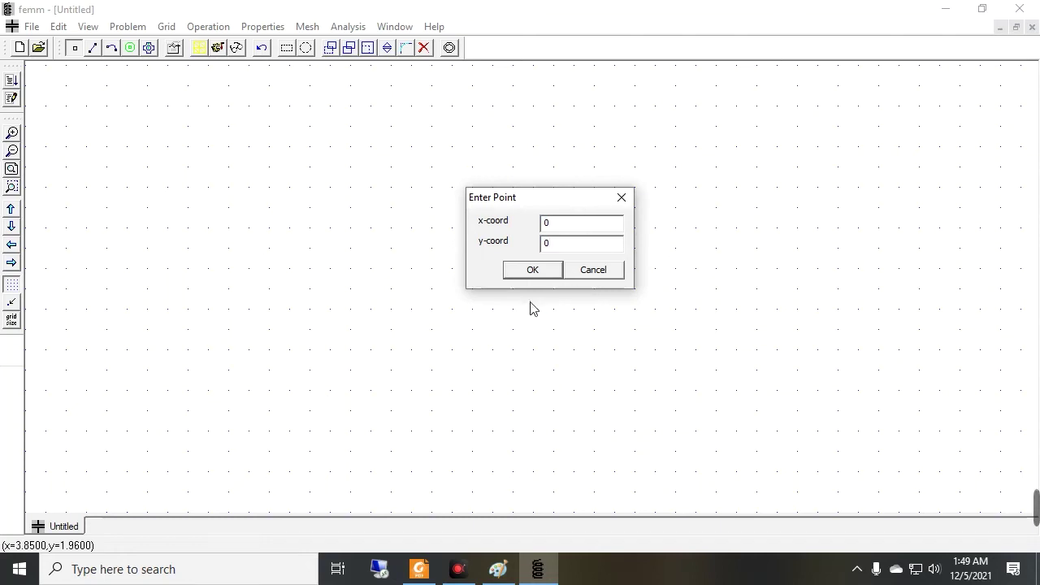
click(520, 275)
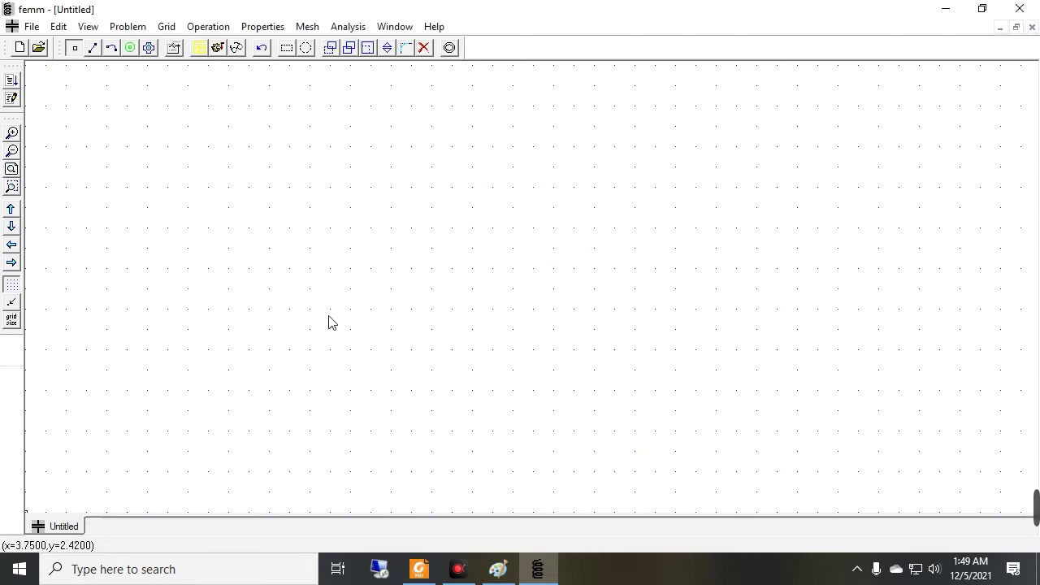
Add a second node at the exact coordinates x=1, y=0.
click(12, 152)
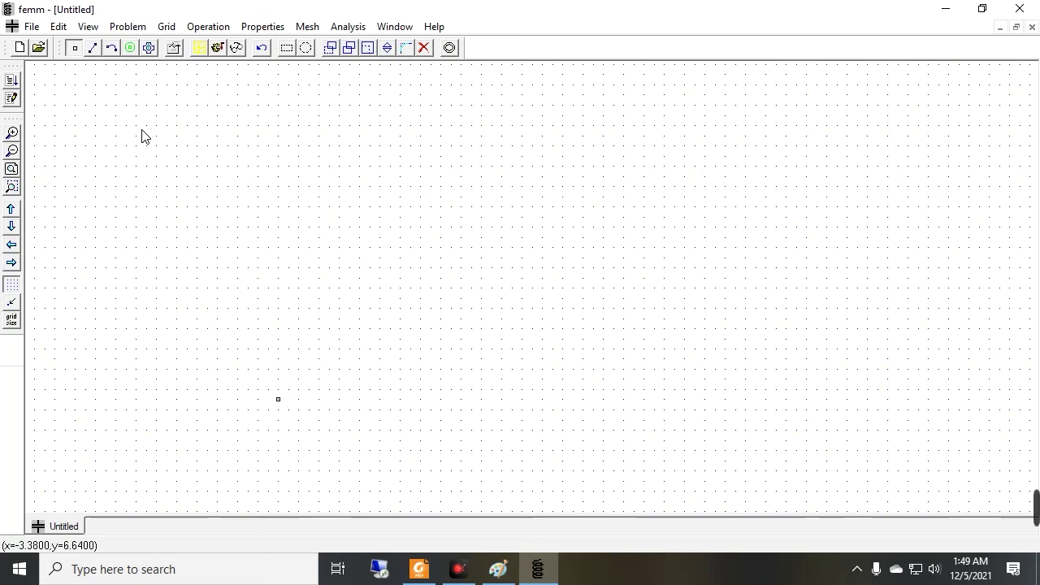
key(Tab)
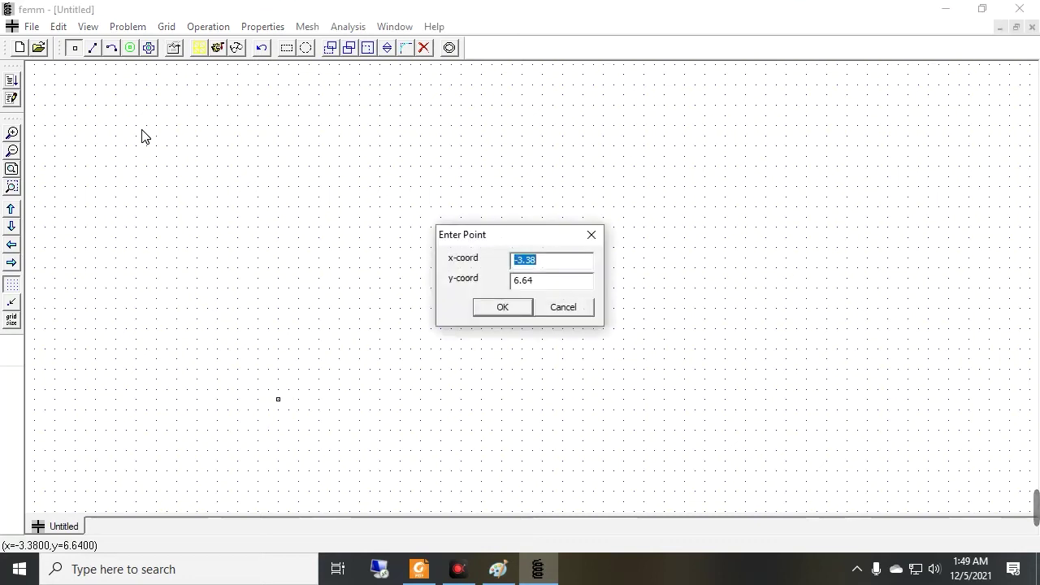
text(1)
key(Tab)
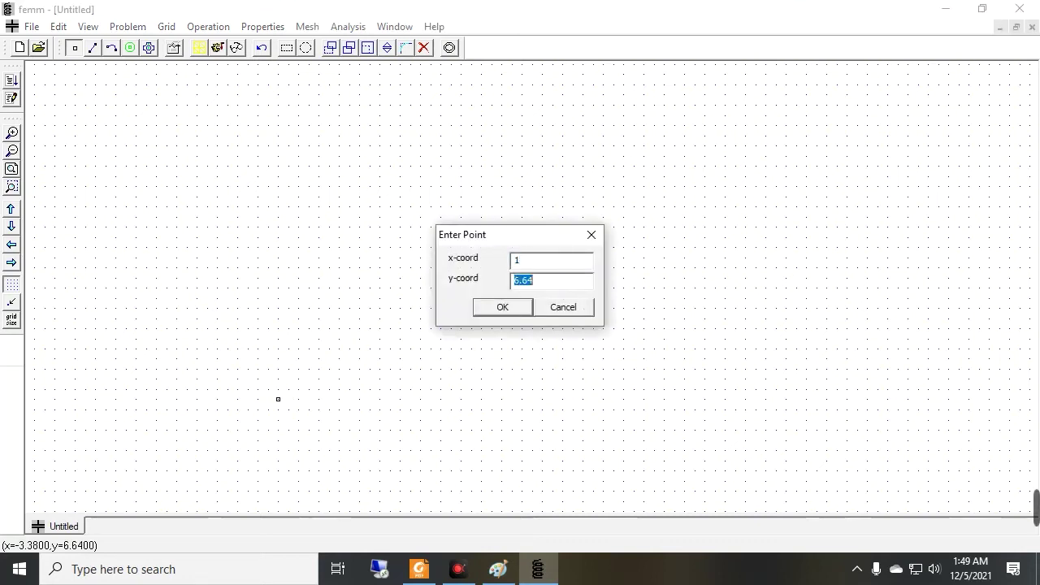
text(0)
key(Return)
Add a third node at the exact coordinates x=1, y=1.
key(Tab)
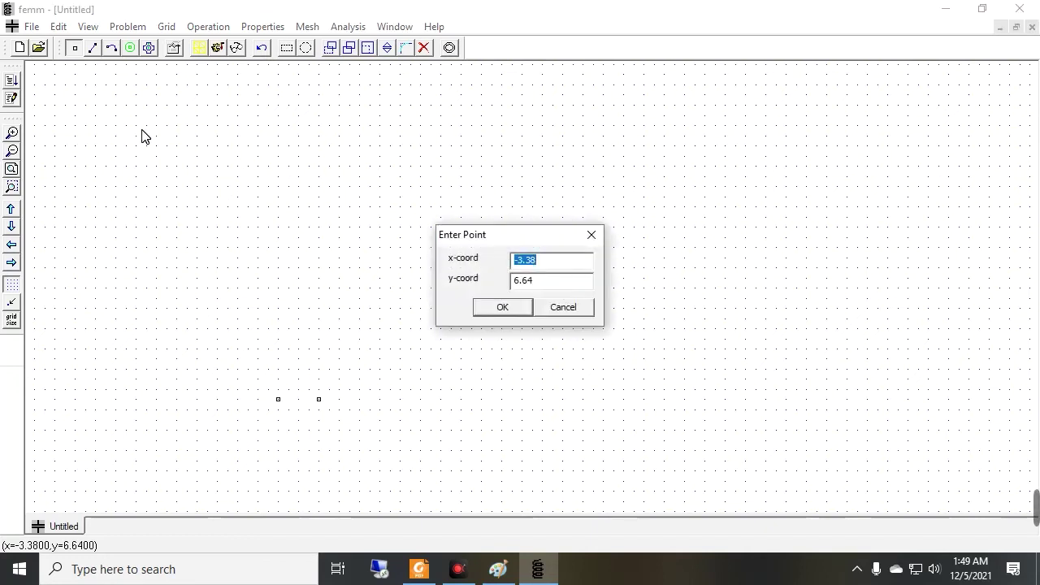
text(1)
key(Tab)
text(1)
key(Tab)
click(500, 306)
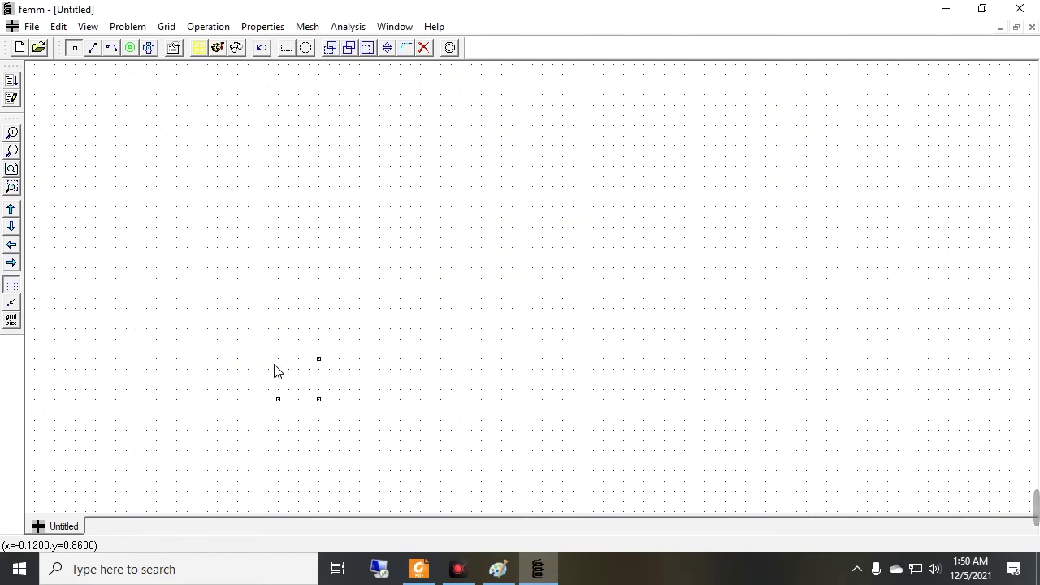
Add the fourth corner node at the exact coordinates x=0, y=1.
key(Tab)
text(0)
key(Tab)
text(1)
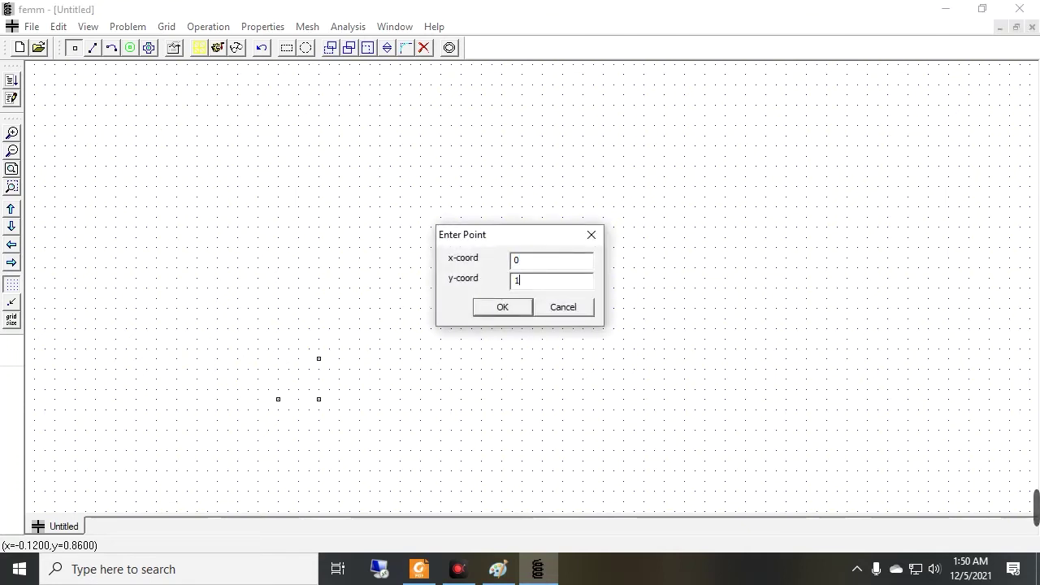
click(483, 307)
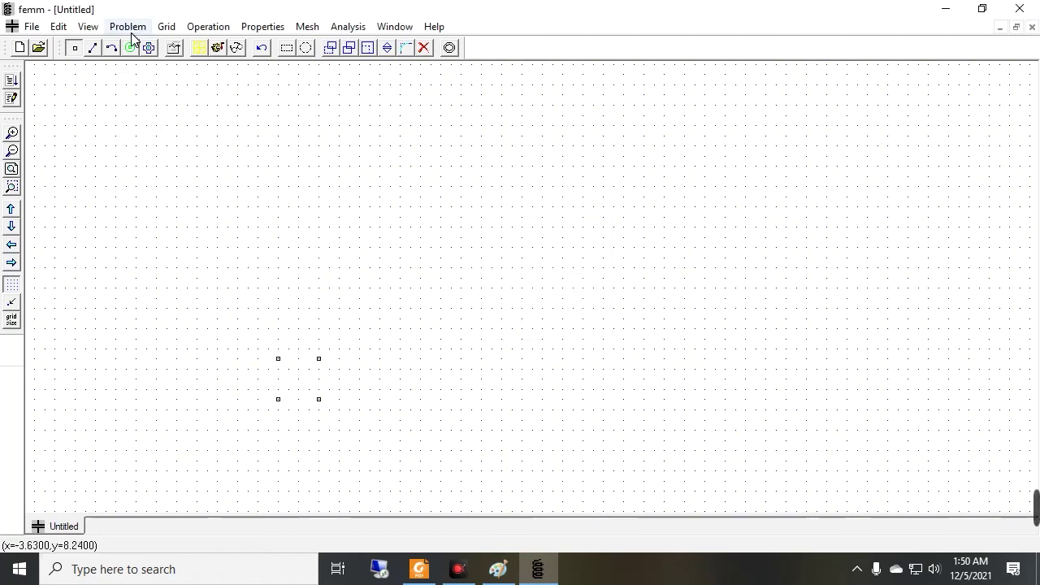
Connect the four corner nodes with line segments to form a closed square.
click(13, 170)
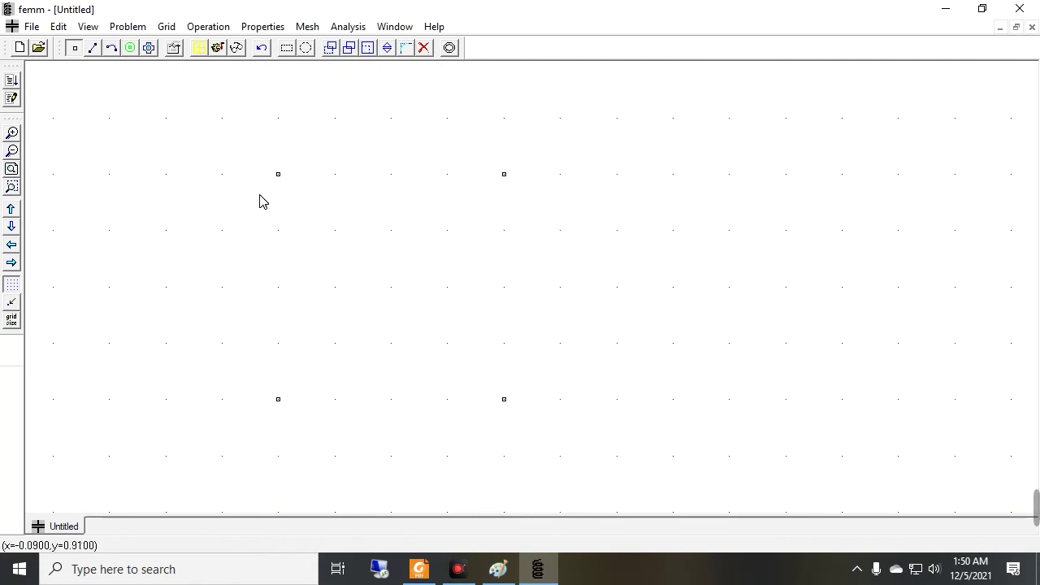
click(93, 47)
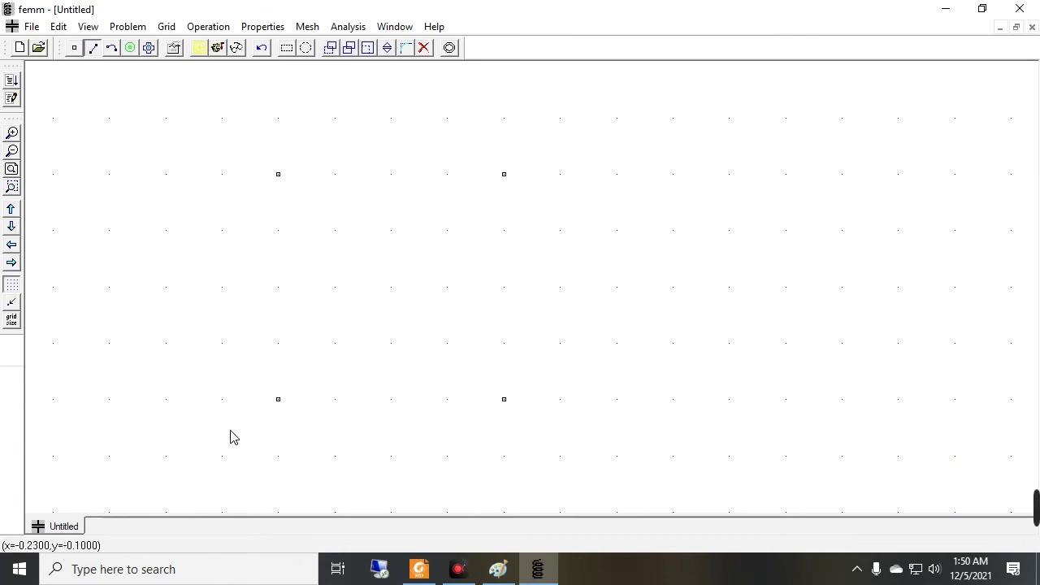
click(278, 401)
click(504, 400)
click(504, 175)
click(279, 175)
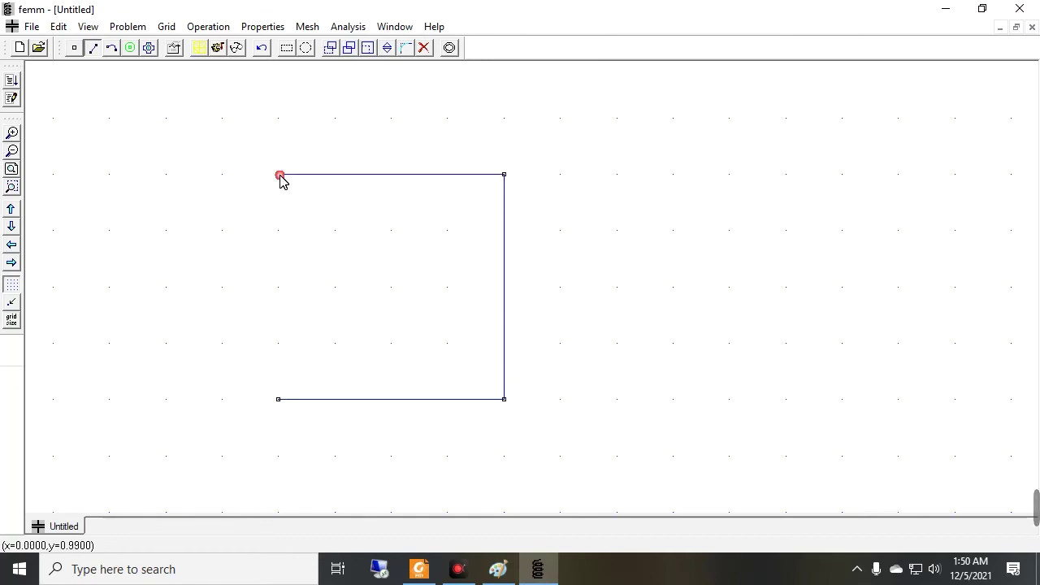
click(279, 400)
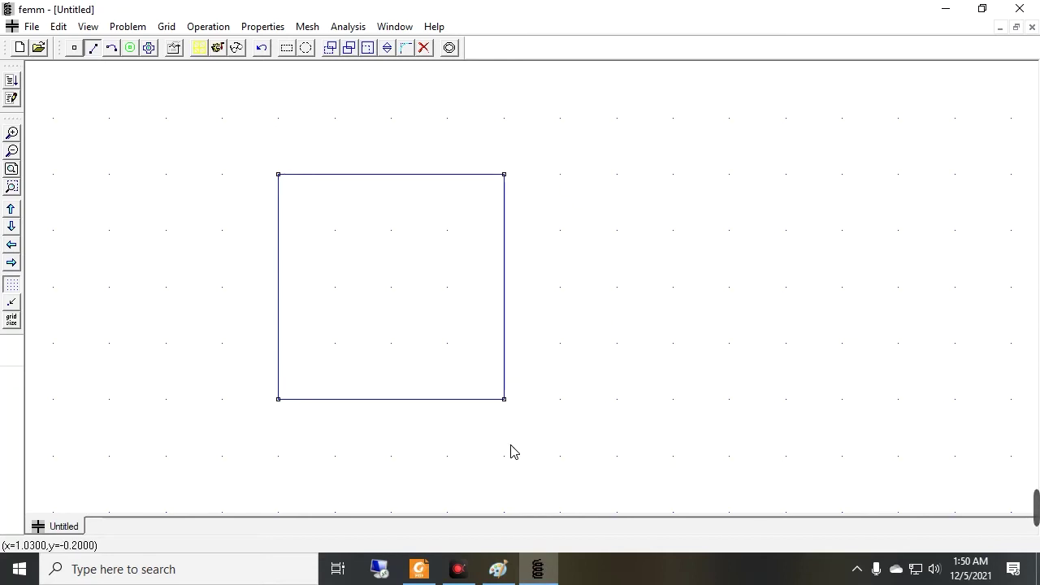
Switch to Foxit Reader to review the Box Problem workflow slide, and return to FEMM.
mouse_move(419, 573)
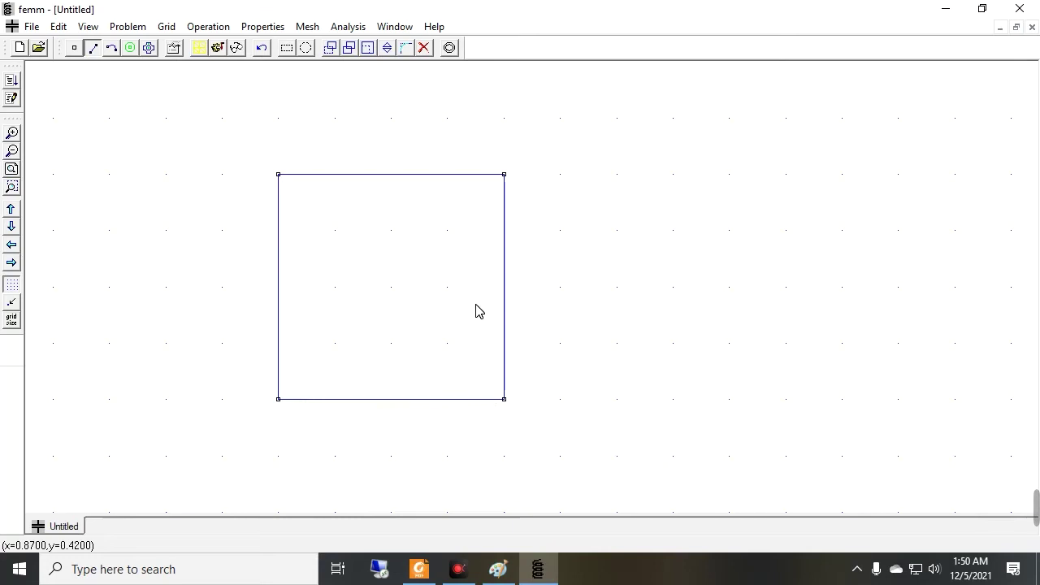
click(419, 569)
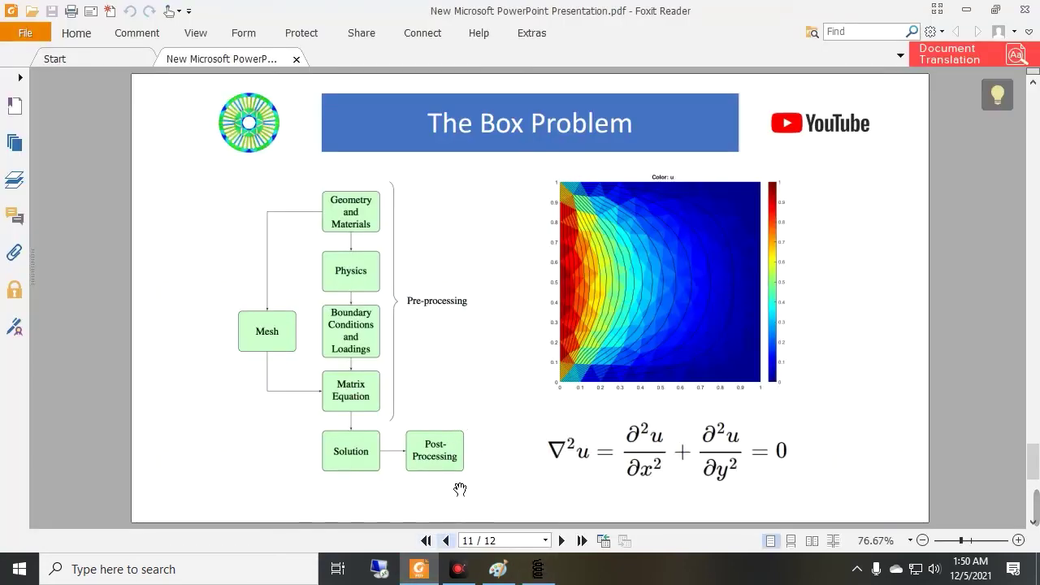
click(423, 571)
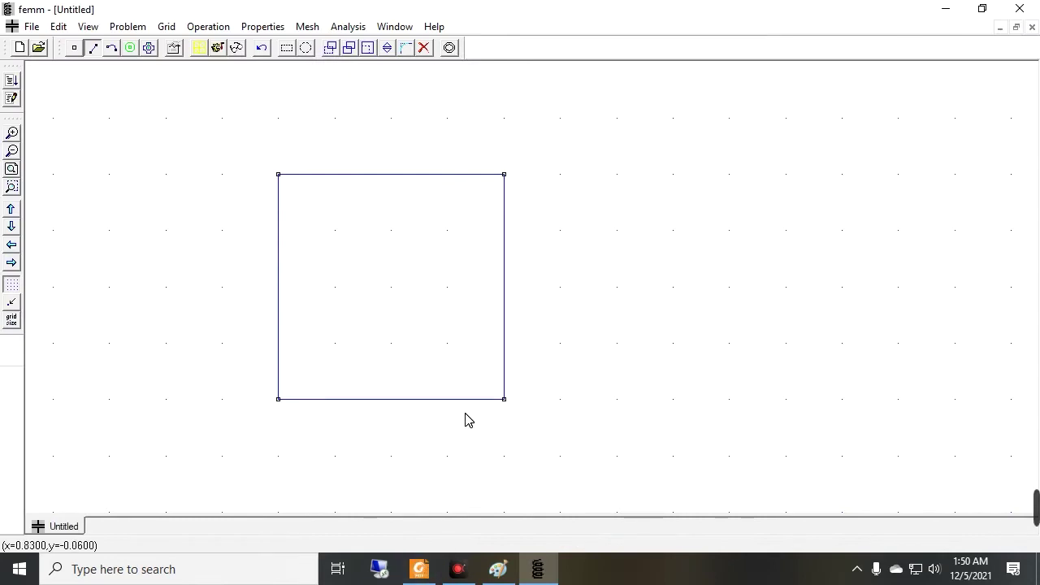
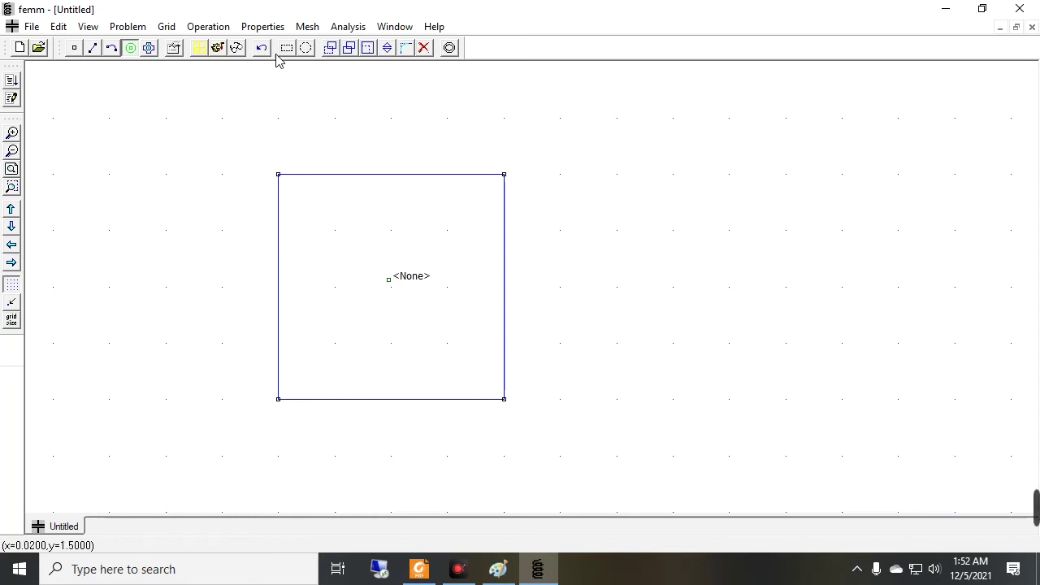
click(264, 27)
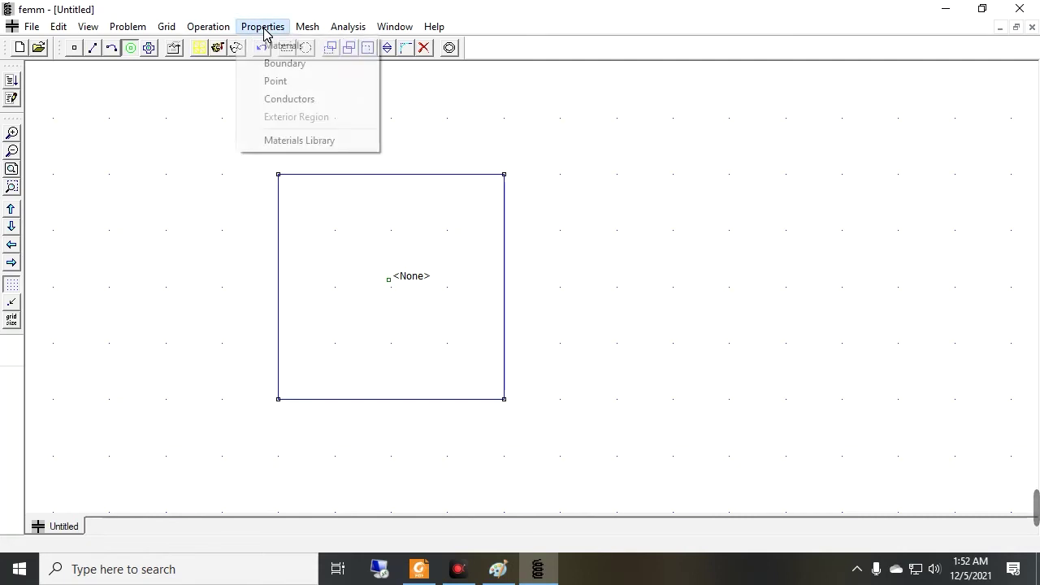
click(276, 45)
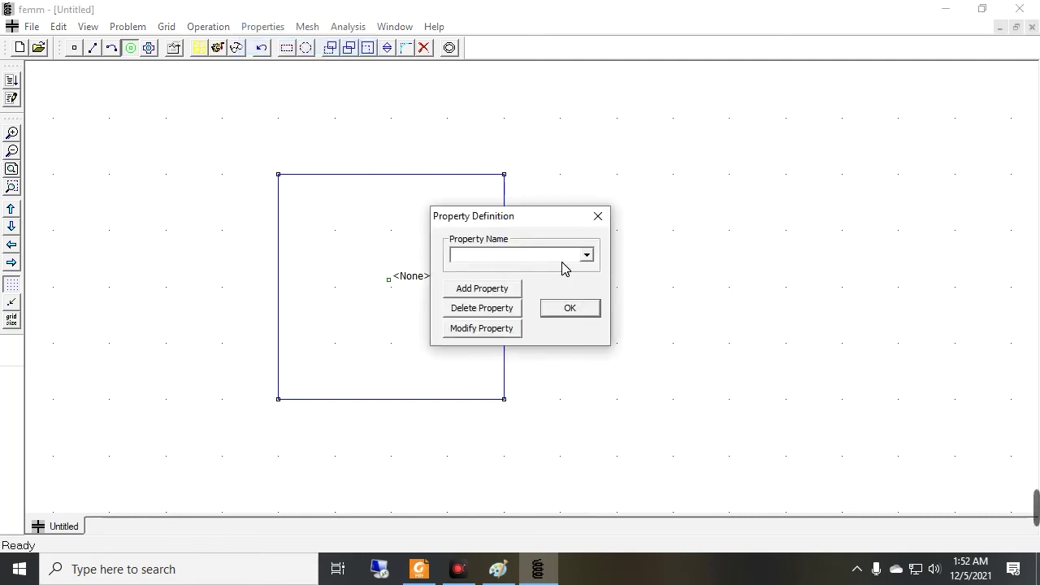
click(481, 290)
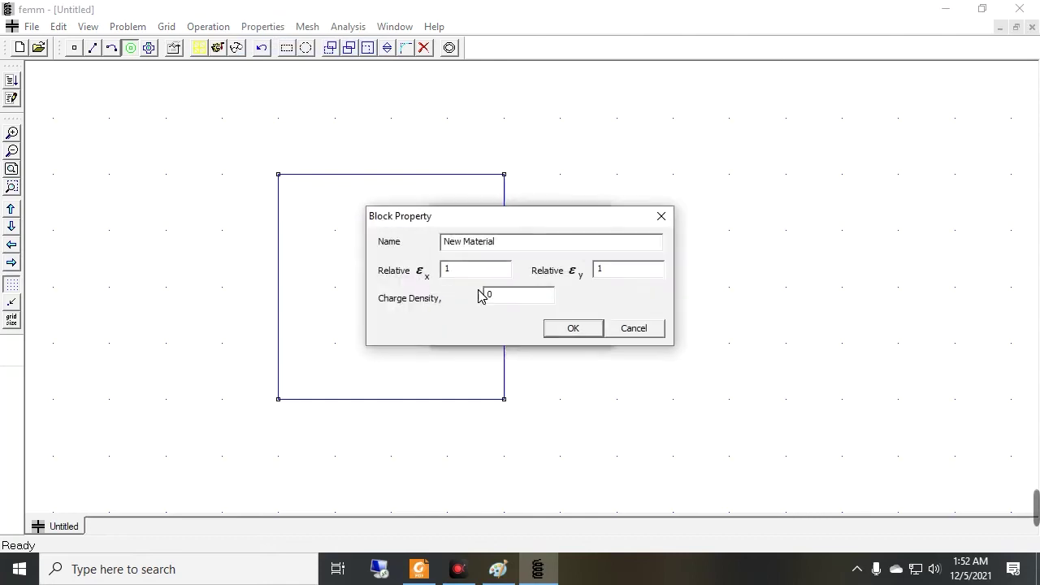
drag(508, 218, 772, 220)
click(772, 243)
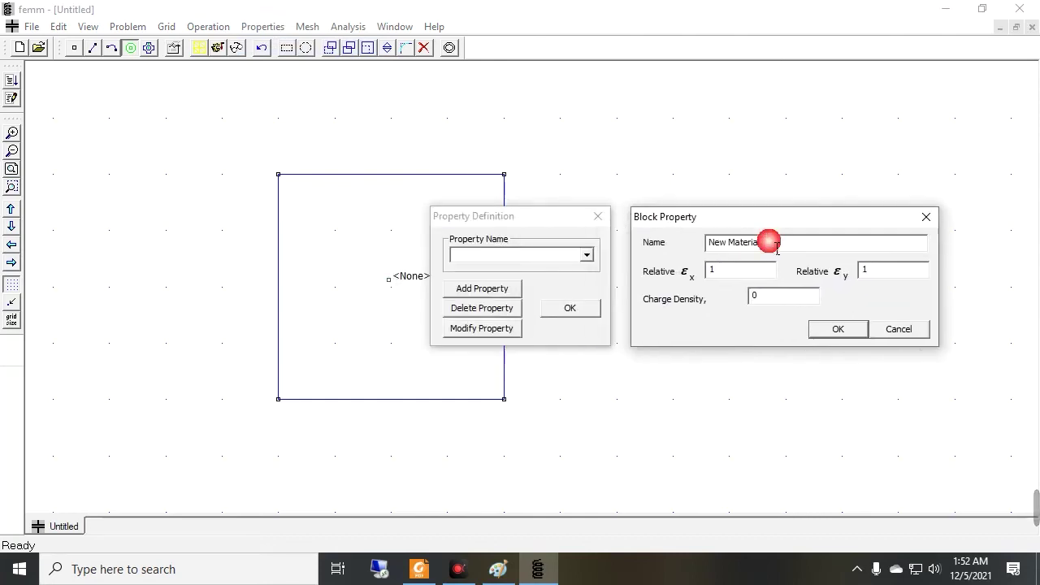
double_click(719, 276)
double_click(743, 276)
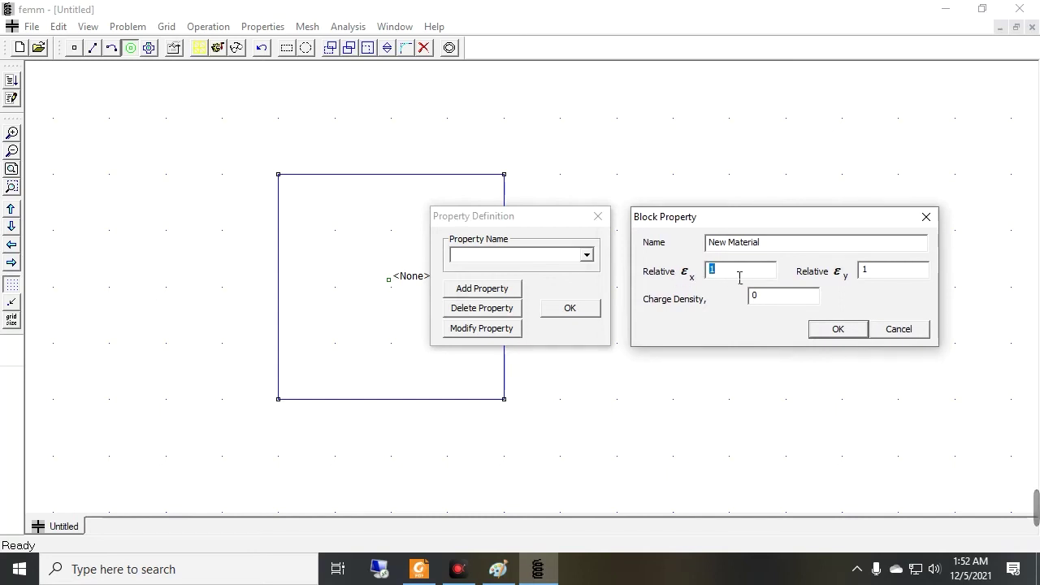
click(899, 329)
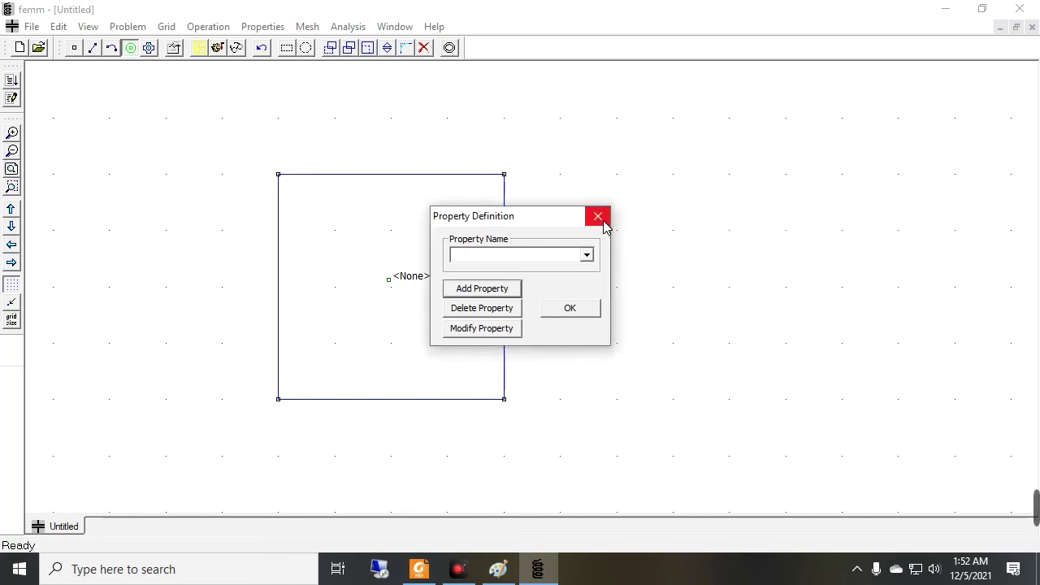
click(598, 216)
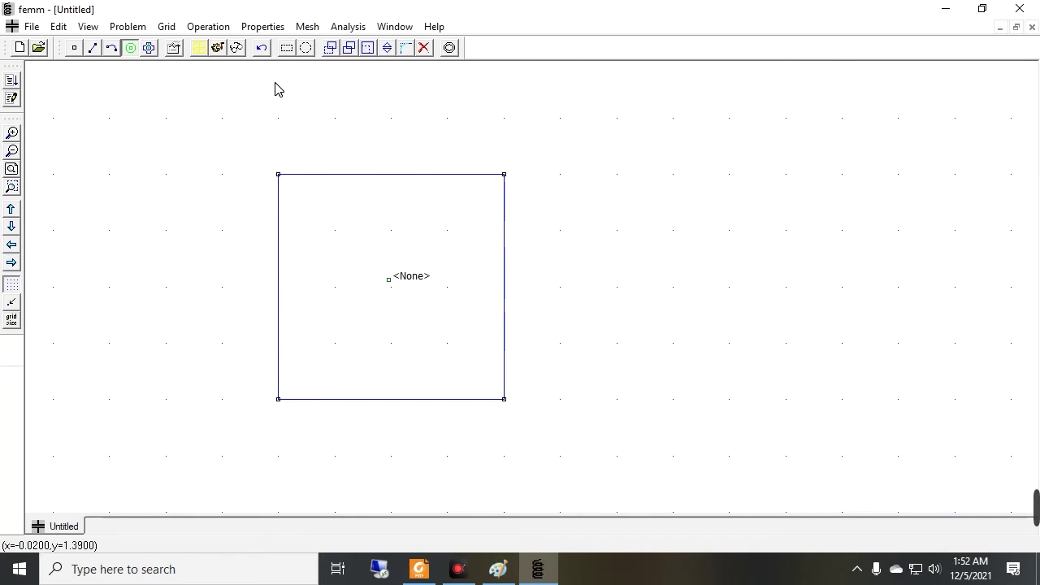
Add Air from the materials library to the model materials.
click(248, 29)
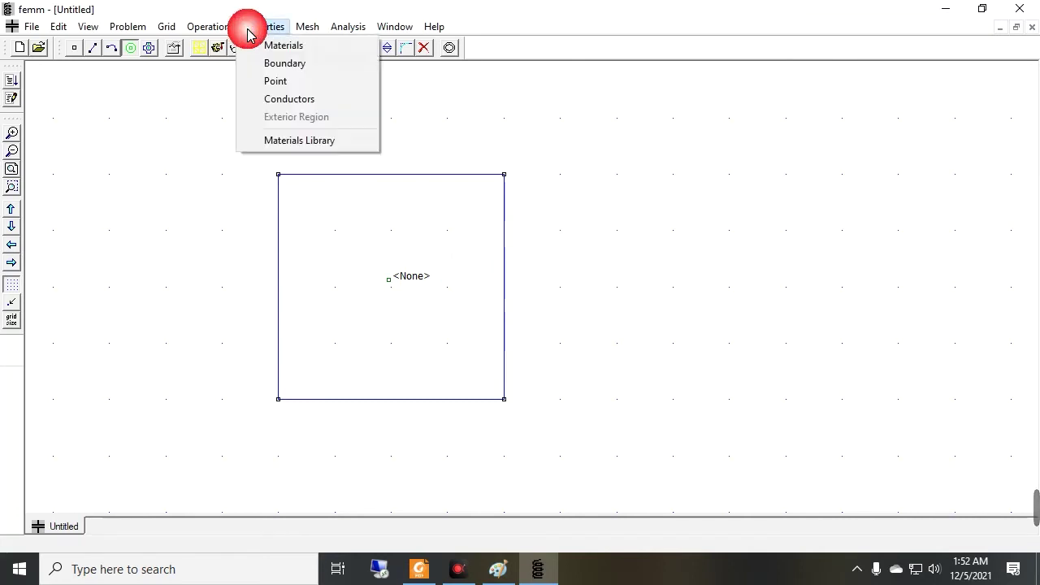
click(282, 142)
drag(429, 155, 647, 143)
drag(766, 233, 763, 202)
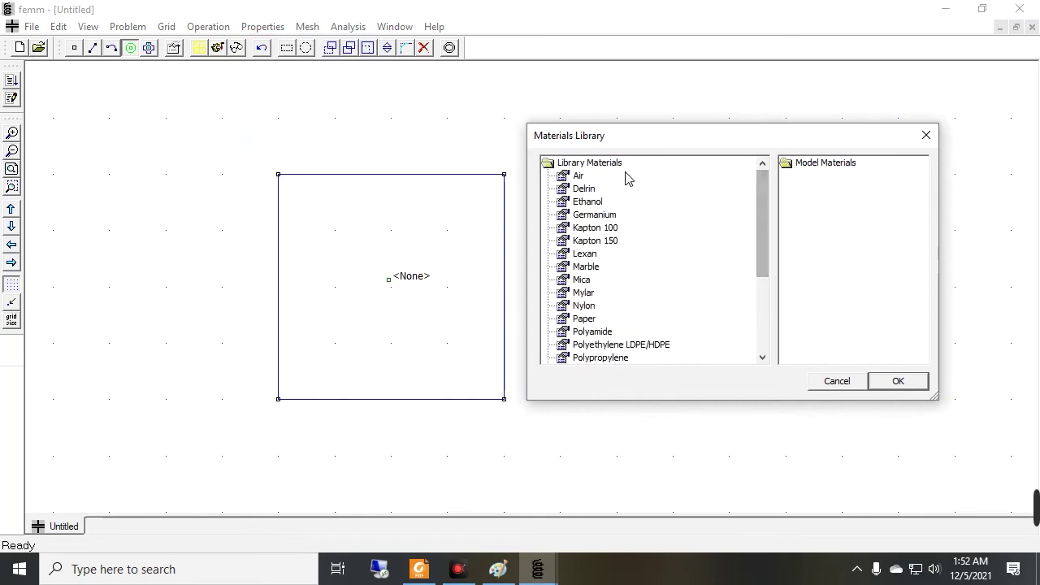
click(577, 176)
drag(578, 178, 808, 198)
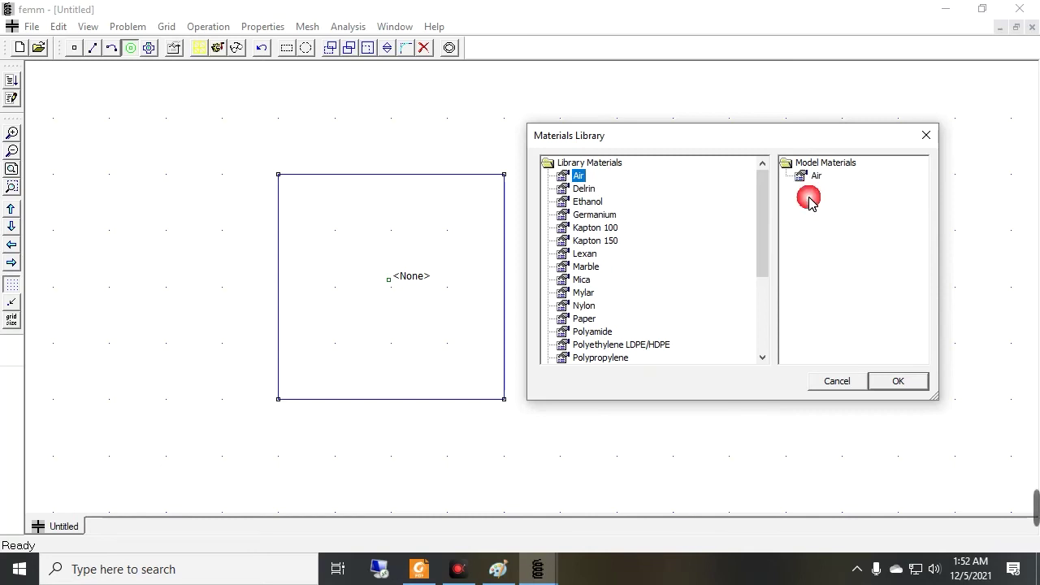
click(900, 382)
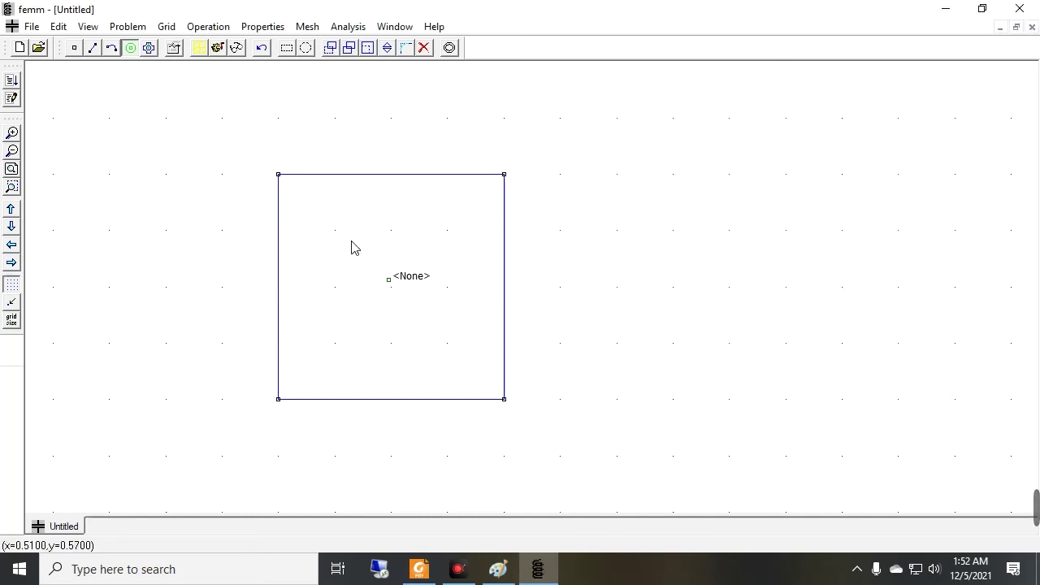
Check the model's material definitions for the Air entry and close the list.
click(258, 27)
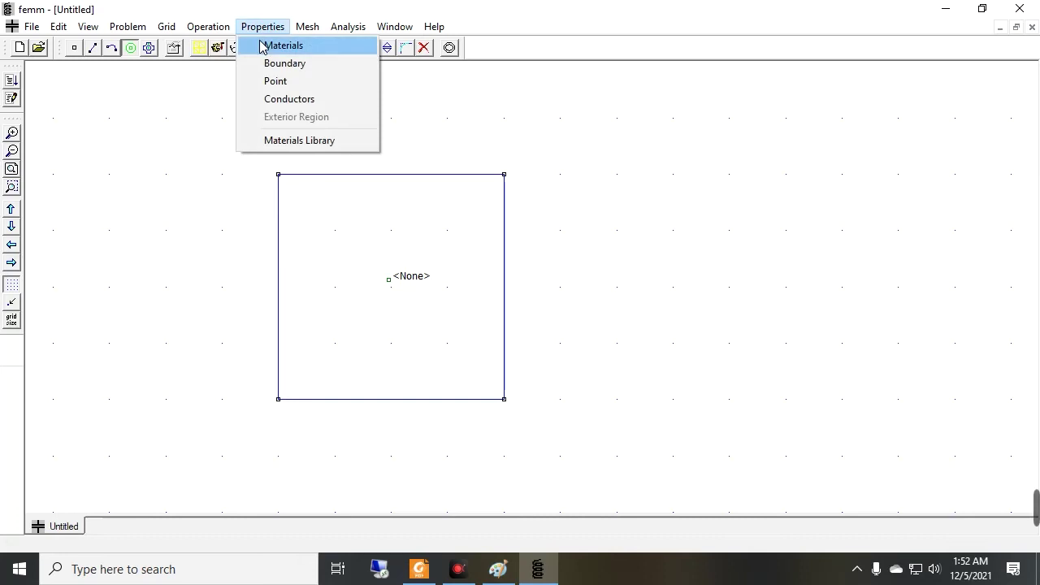
click(265, 45)
click(501, 261)
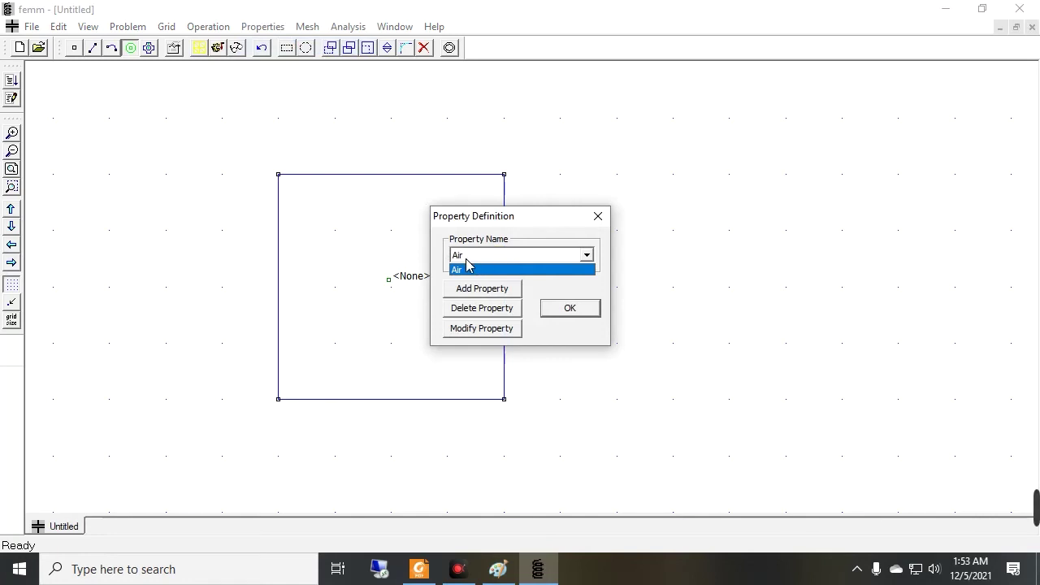
click(604, 217)
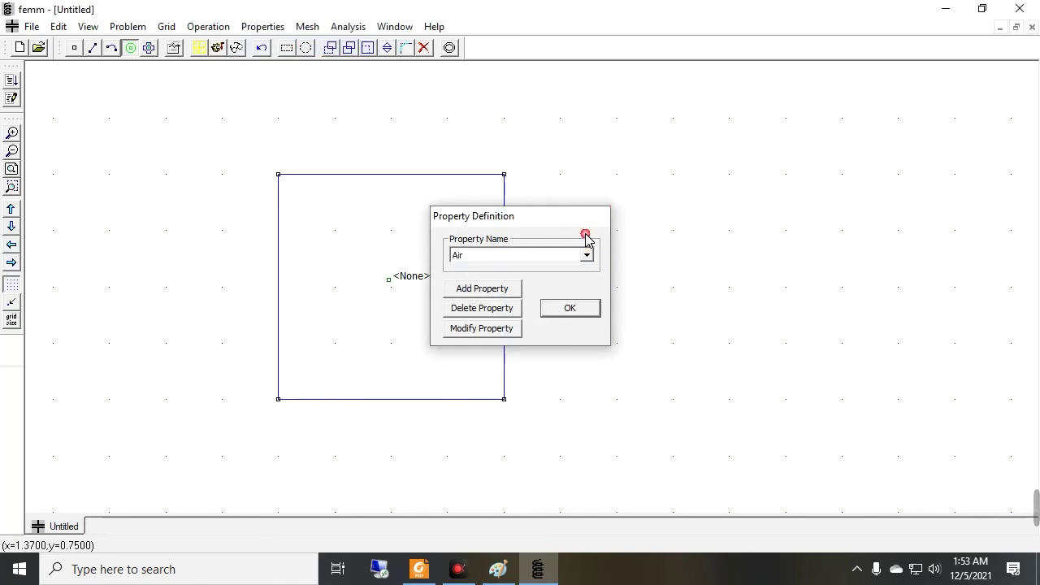
click(598, 216)
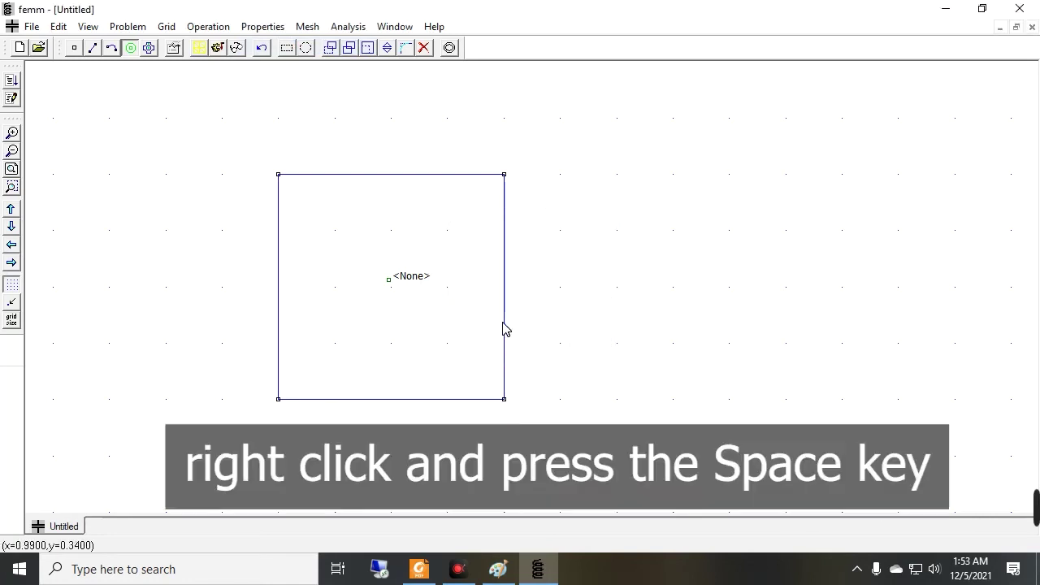
Assign the Air material to the block label inside the square.
right_click(428, 360)
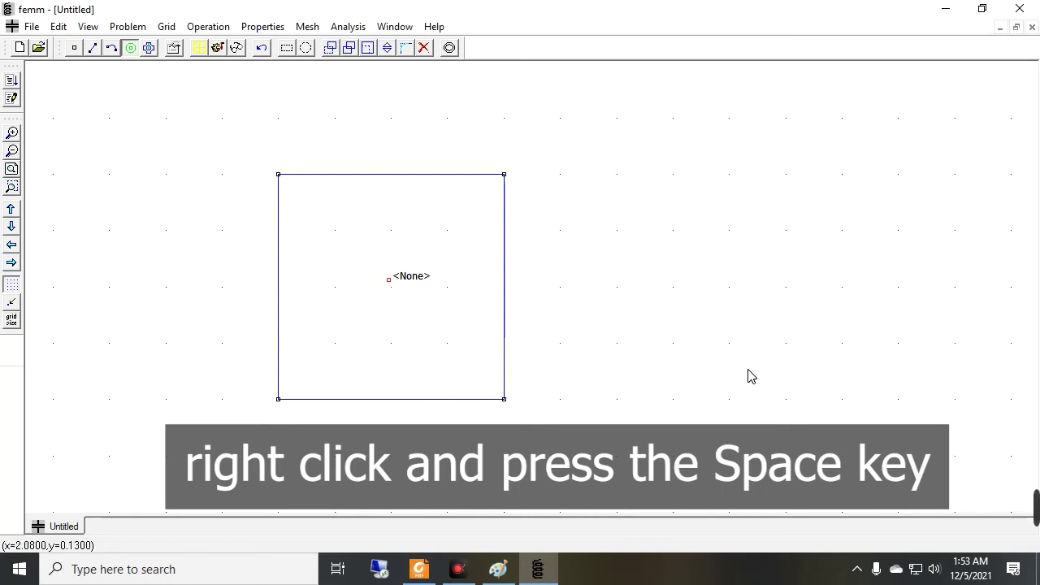
key(space)
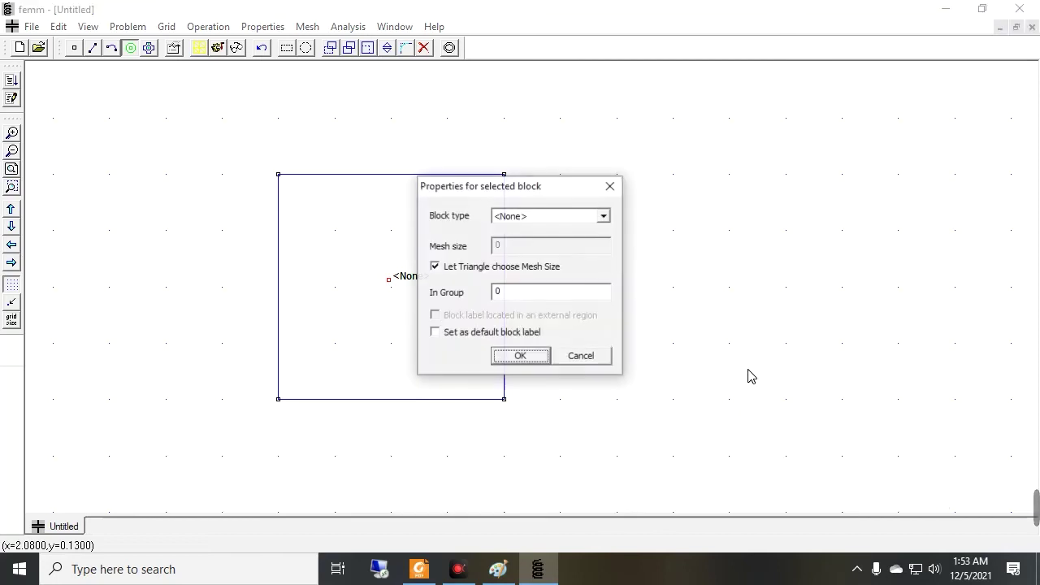
drag(495, 187, 653, 197)
click(675, 230)
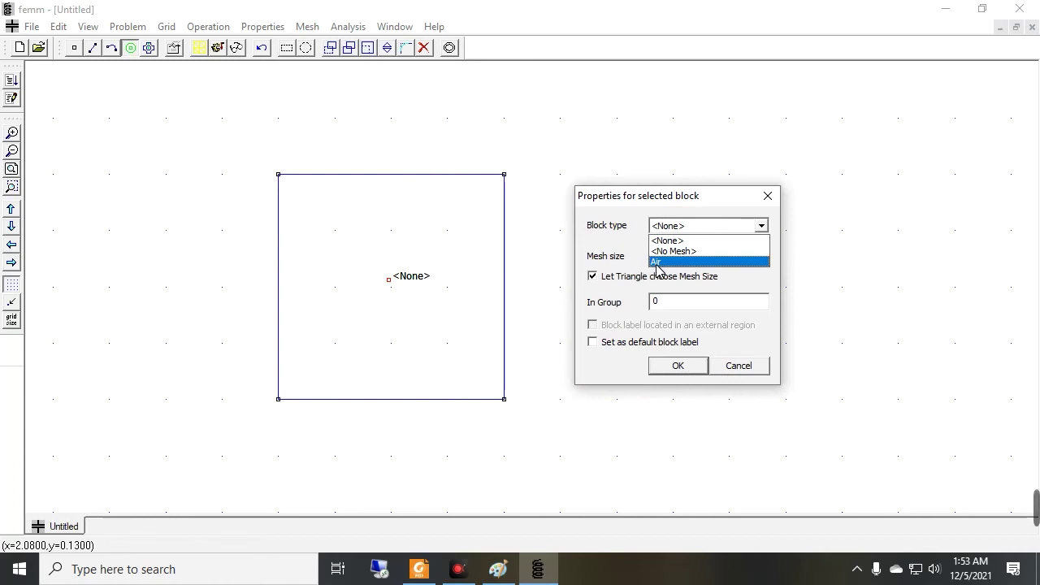
click(657, 261)
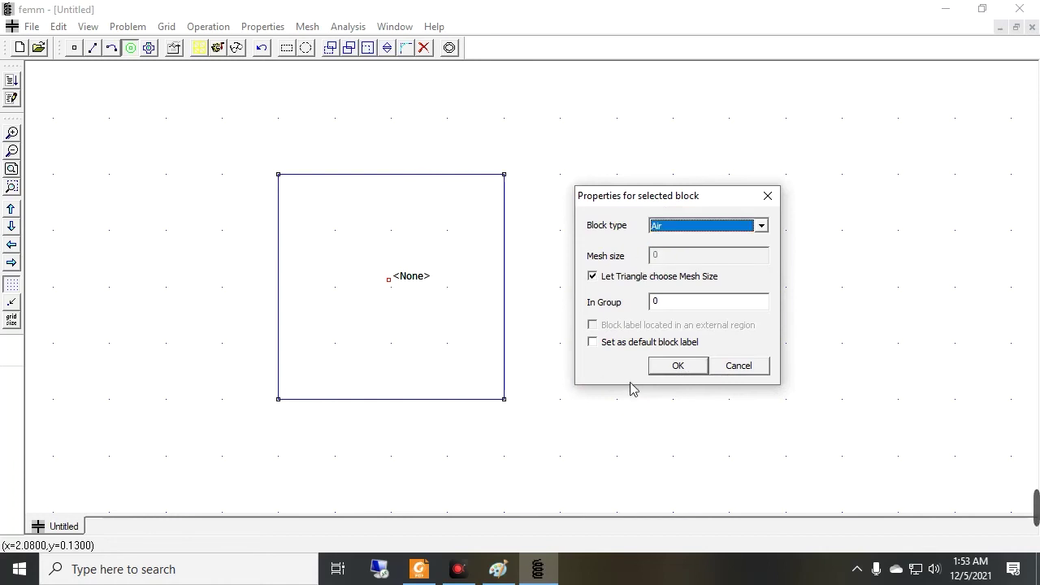
click(677, 368)
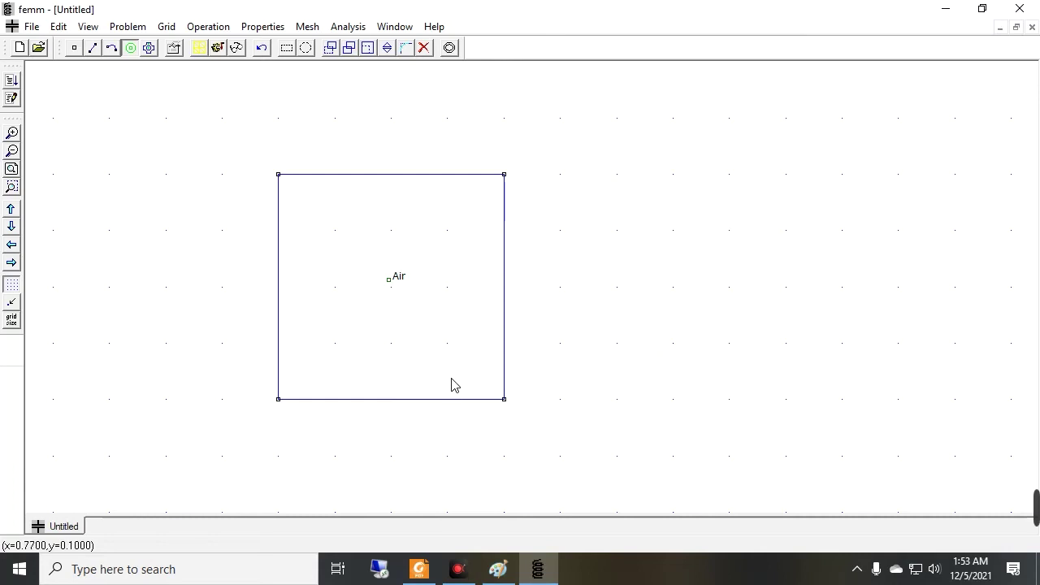
Review the Box Problem workflow slide in Foxit Reader and the boundary voltage sketch in Paint, and return to FEMM.
click(419, 568)
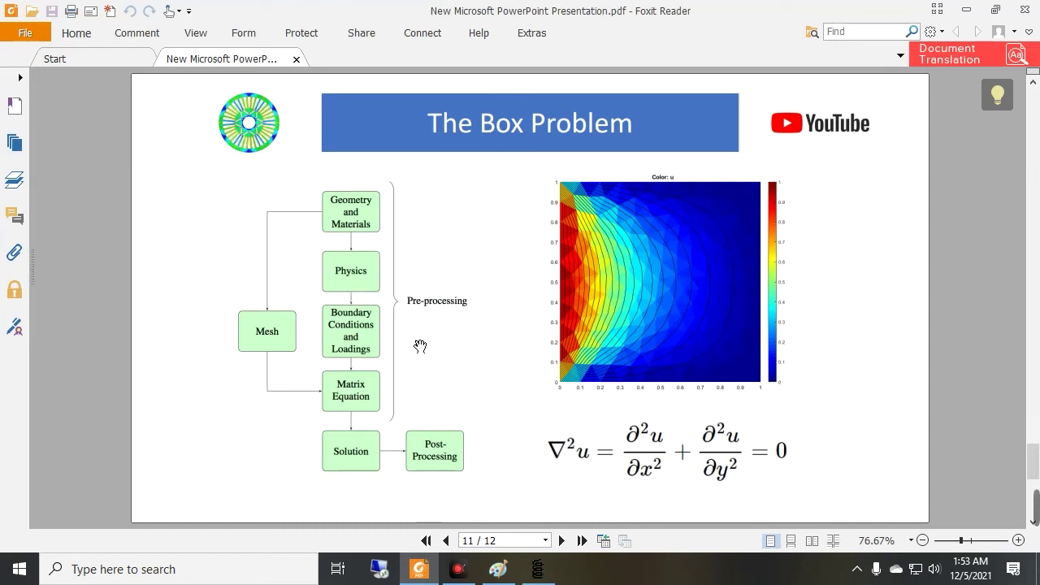
click(537, 568)
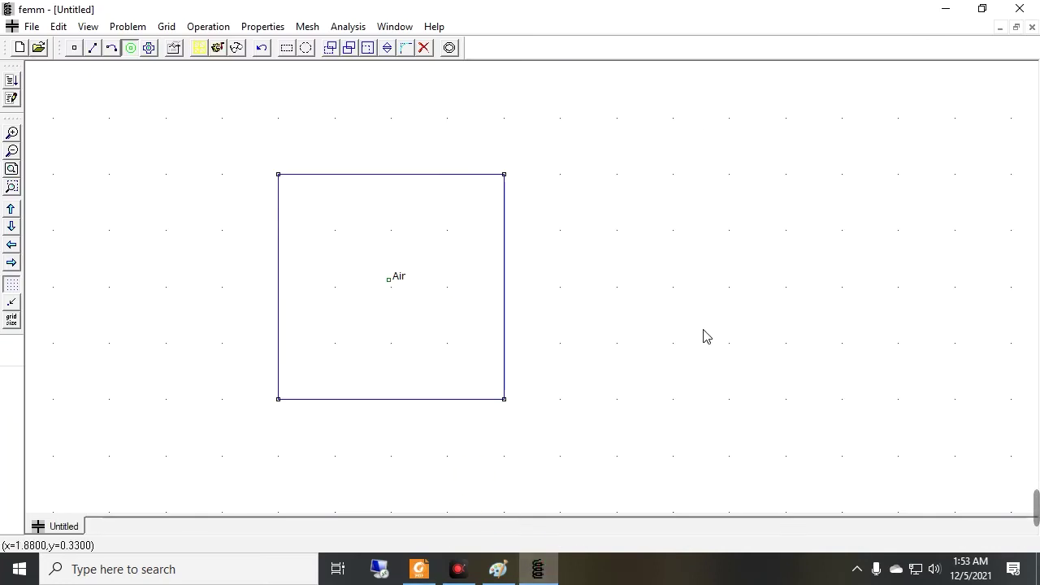
click(419, 570)
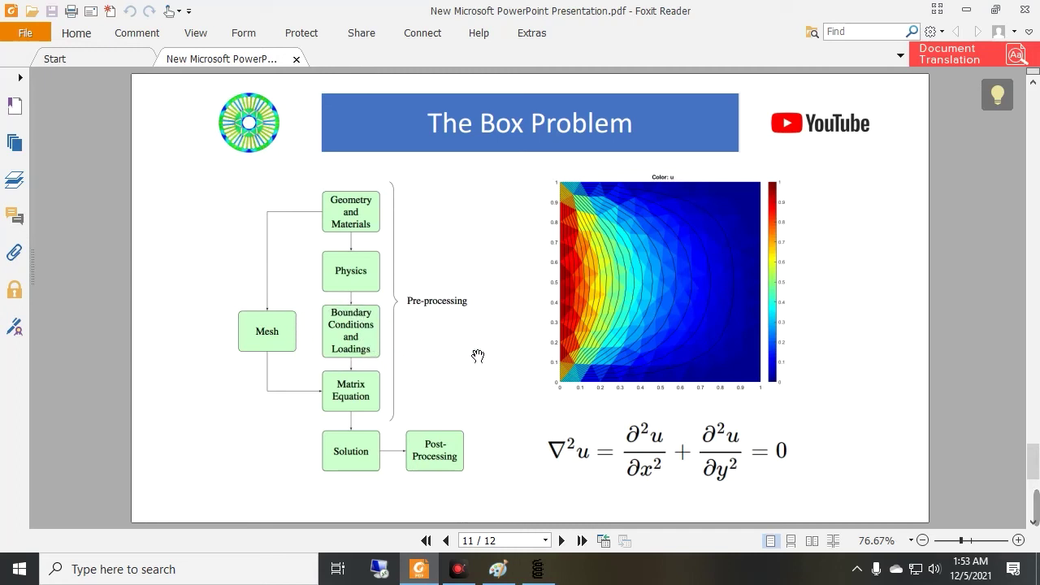
click(539, 569)
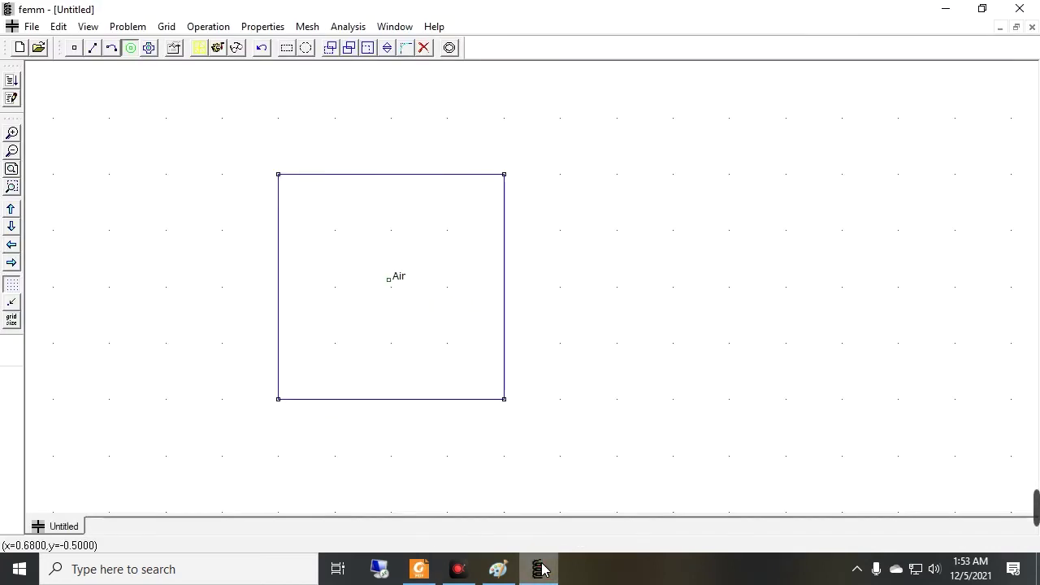
click(500, 569)
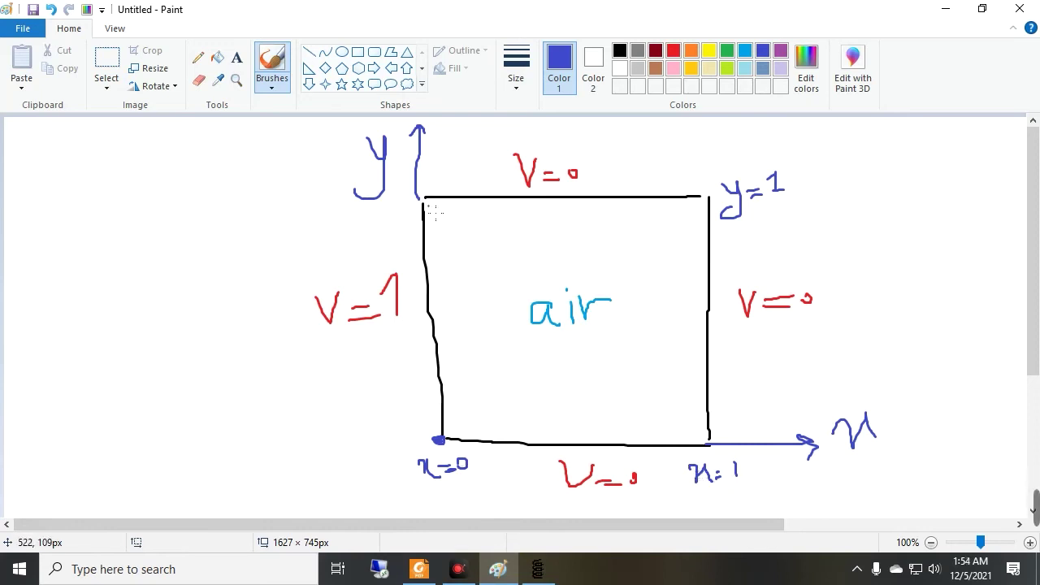
click(536, 571)
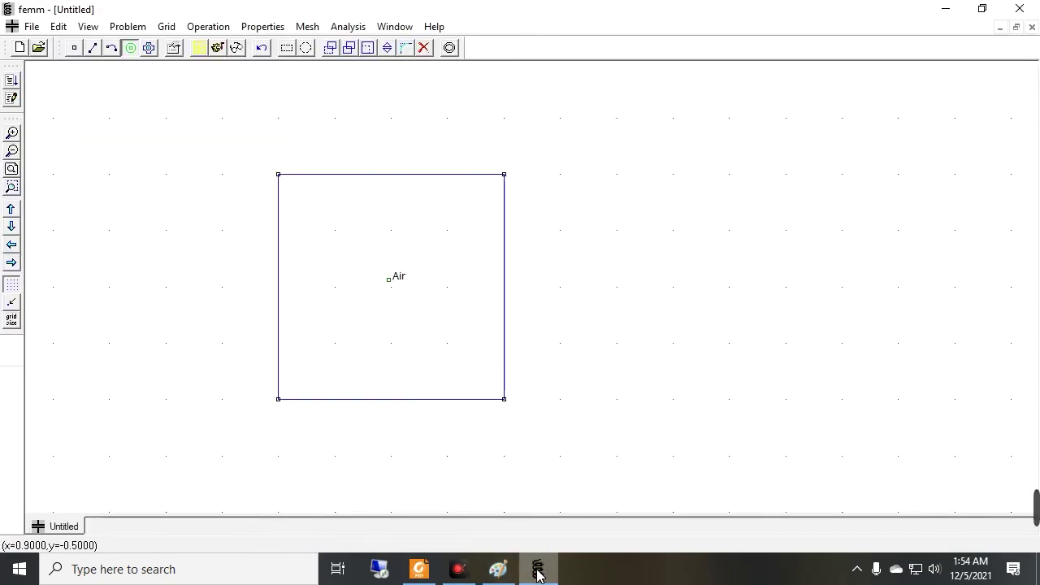
click(539, 572)
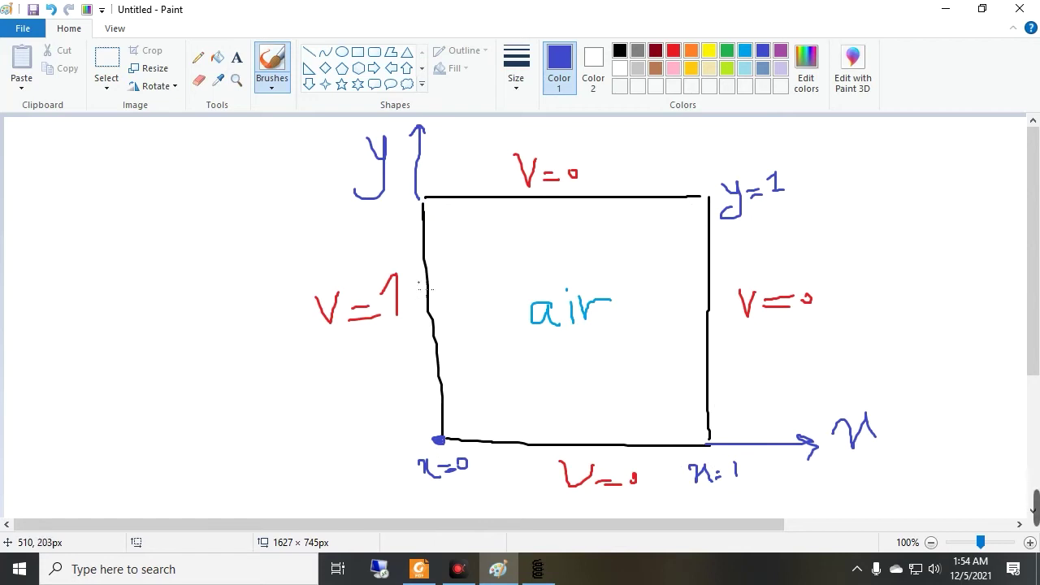
click(538, 569)
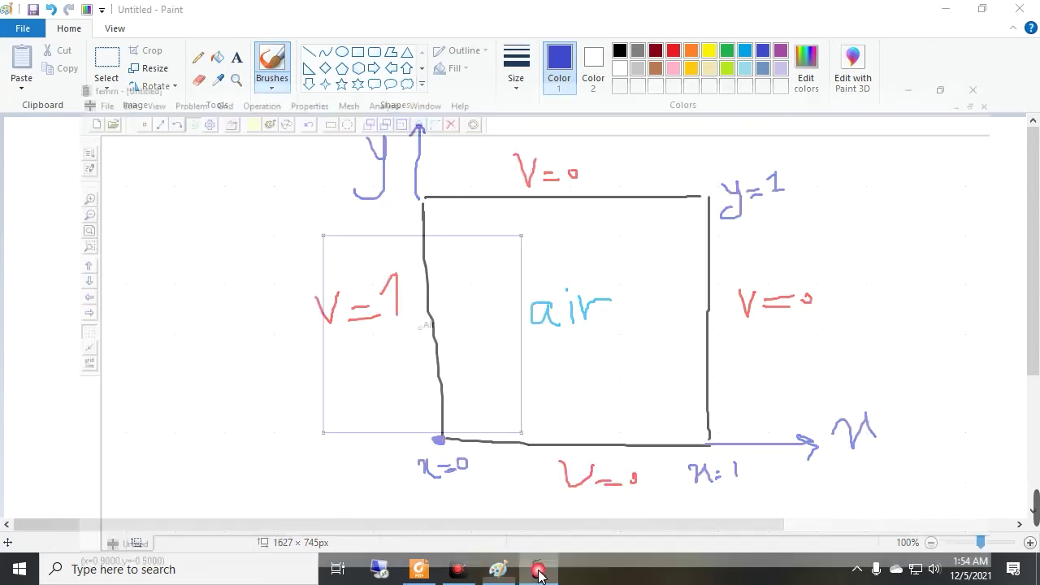
Add a boundary property named V = 0 of type Fixed Voltage with a value of 0.
click(262, 27)
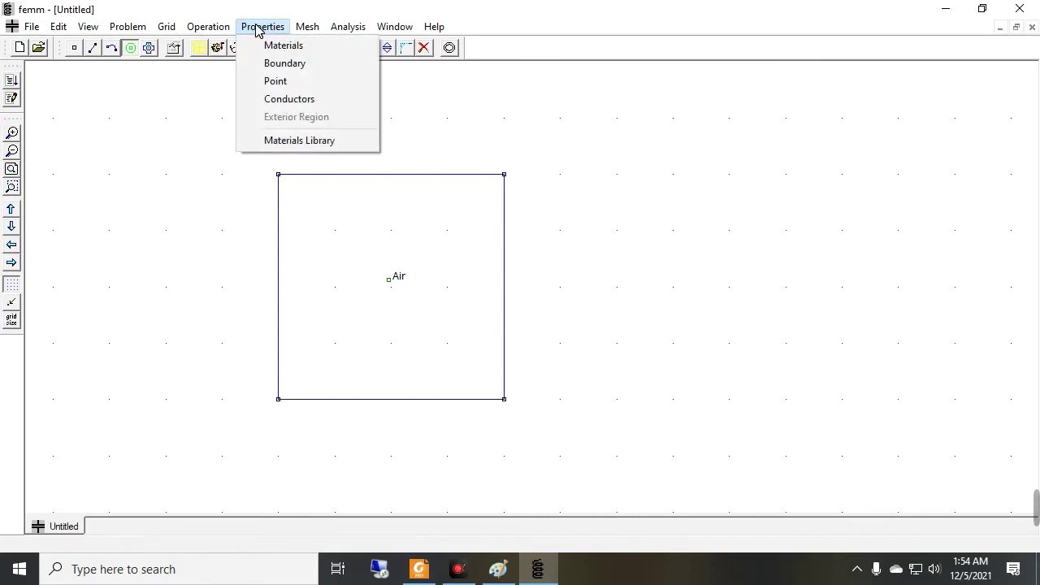
click(276, 63)
drag(497, 214, 648, 204)
click(611, 299)
click(621, 274)
drag(624, 214, 533, 215)
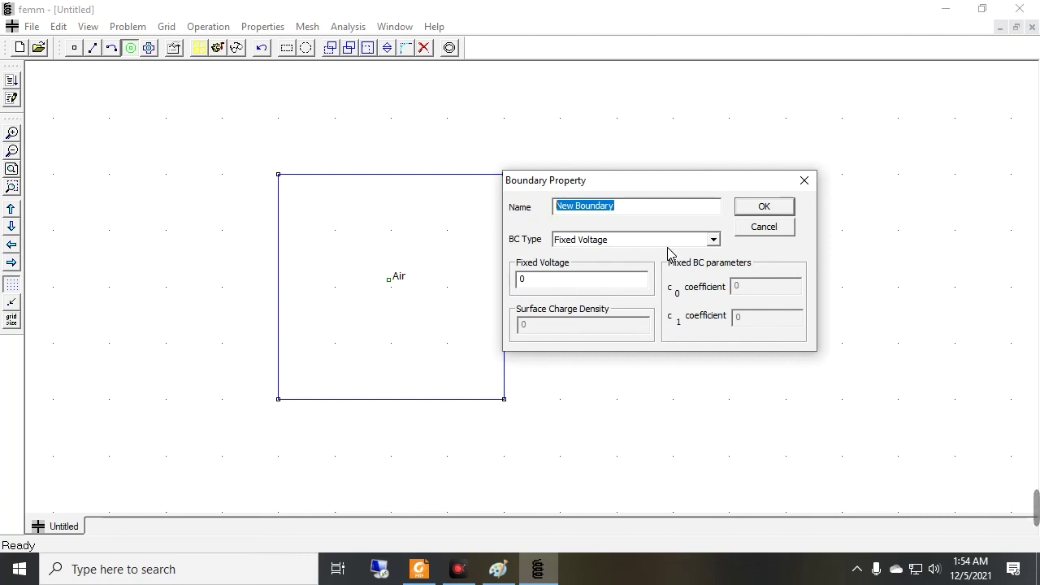
text(V = 0)
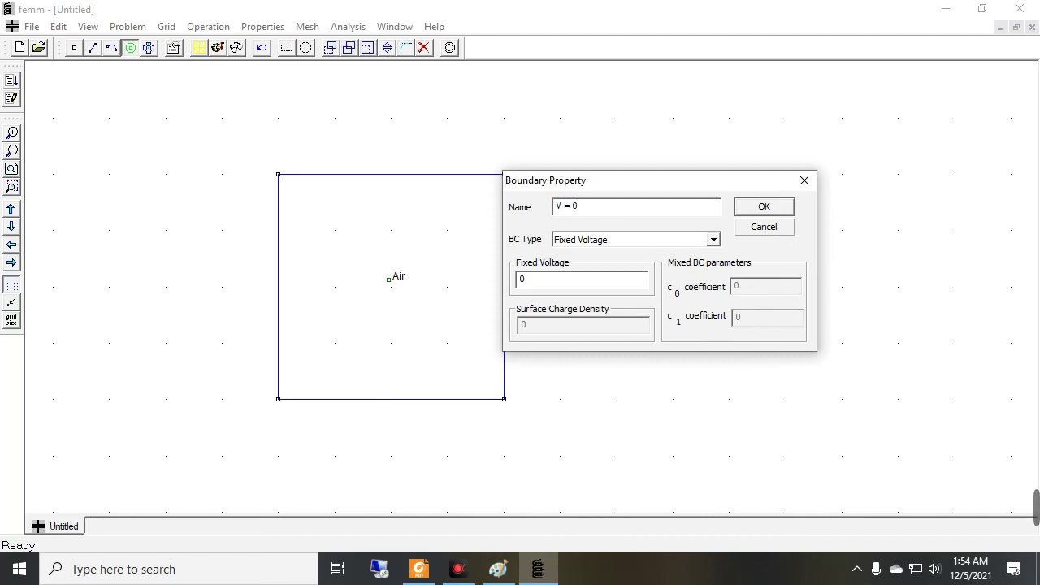
drag(650, 182, 695, 189)
click(624, 246)
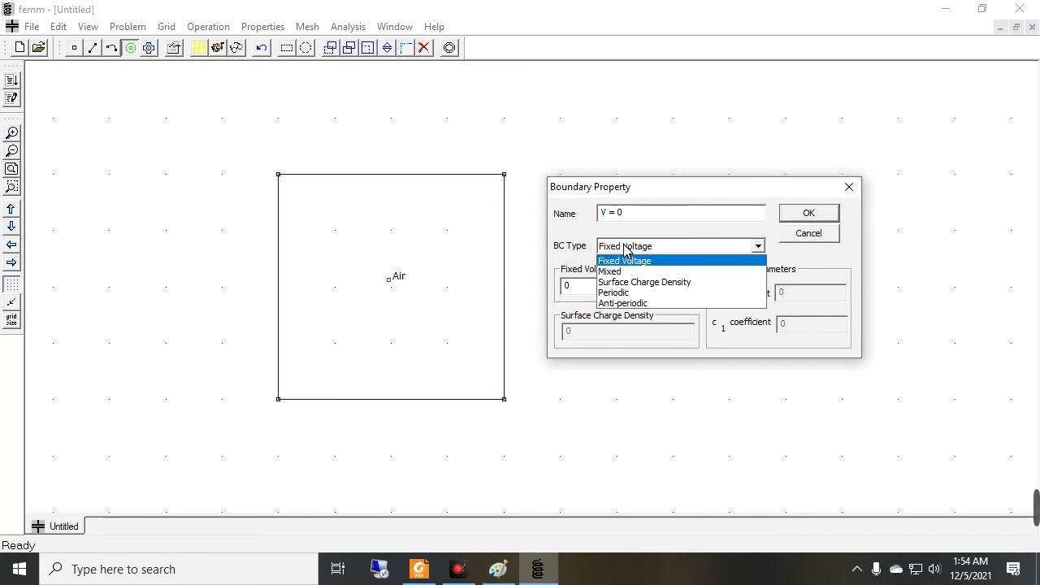
click(625, 261)
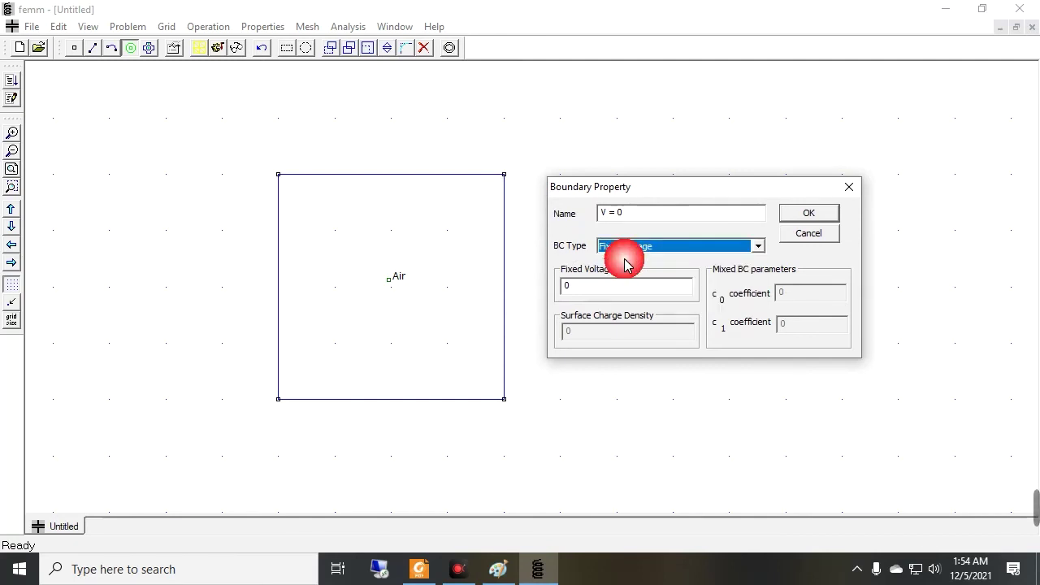
click(586, 291)
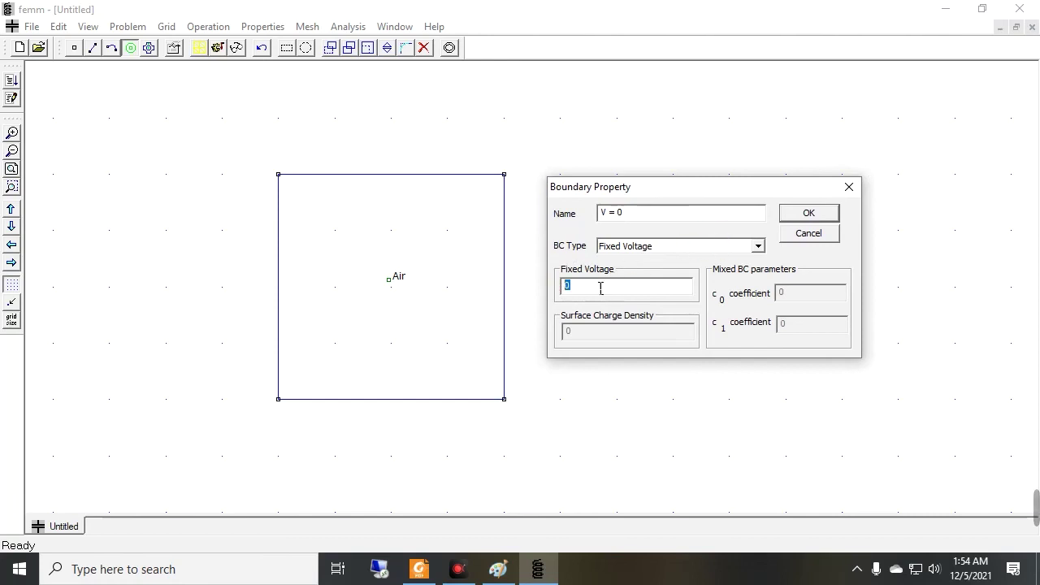
click(805, 214)
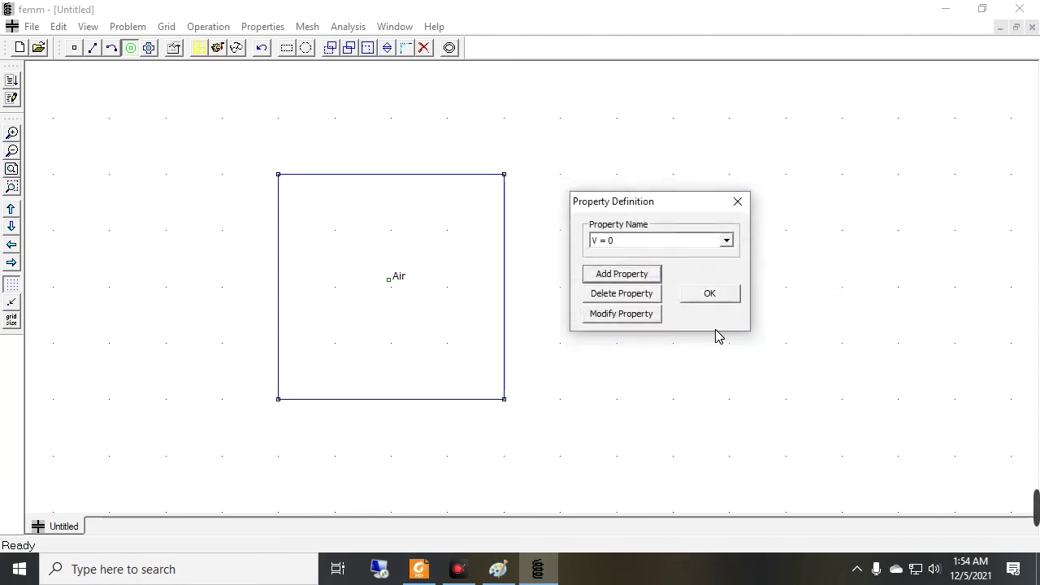
Add a second Fixed Voltage boundary property named V = 1 with a value of 1, and close the property definitions.
click(646, 274)
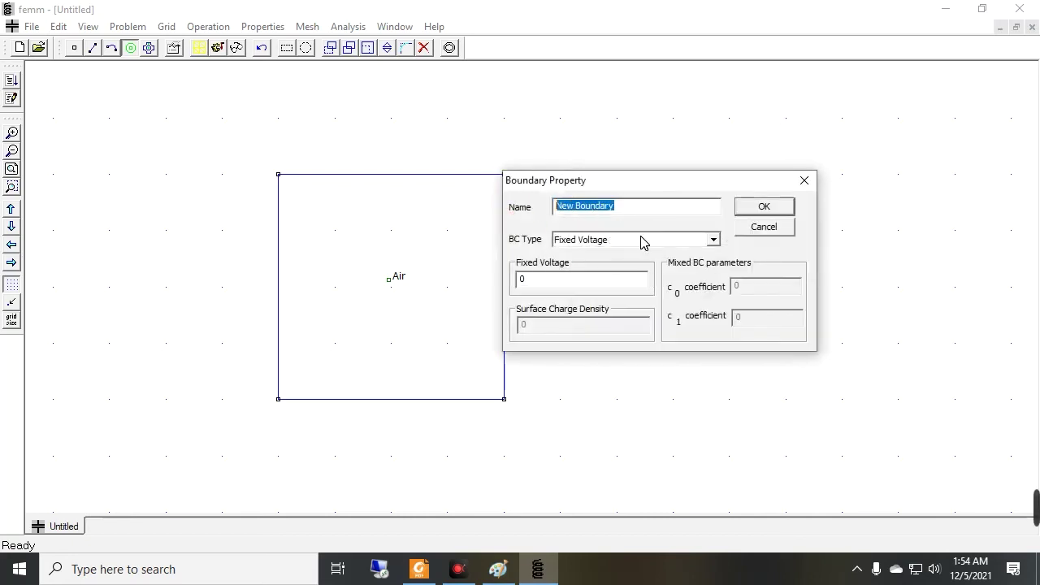
text(V =)
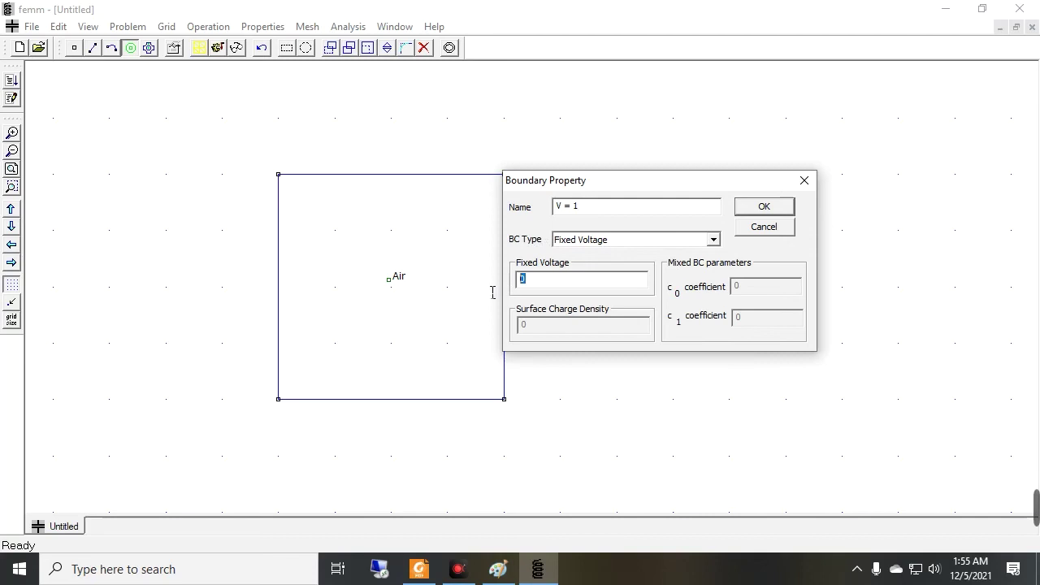
text(1)
click(762, 206)
click(710, 295)
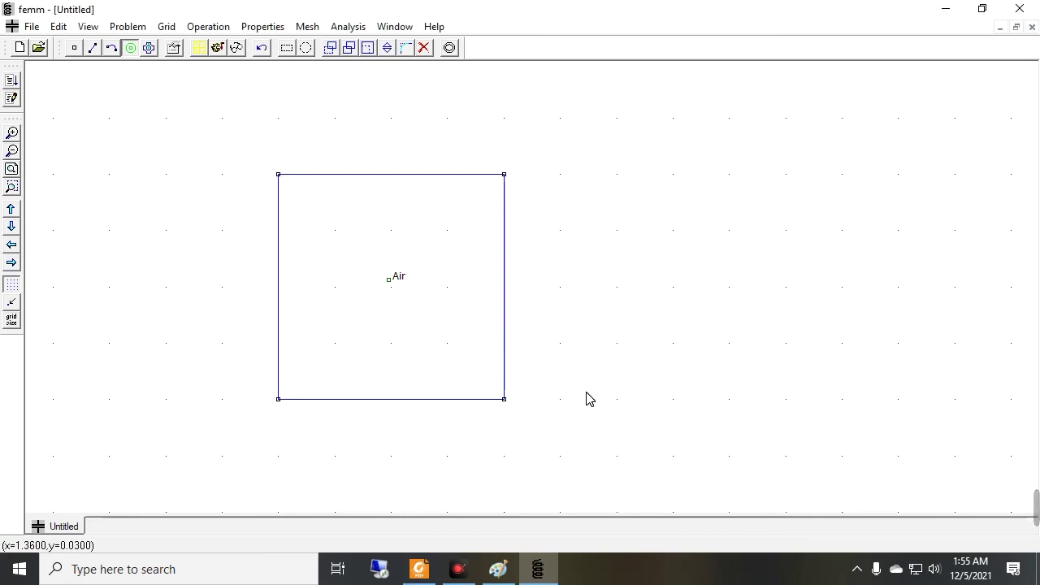
Assign the V = 0 boundary to the square's right edge segment.
click(95, 49)
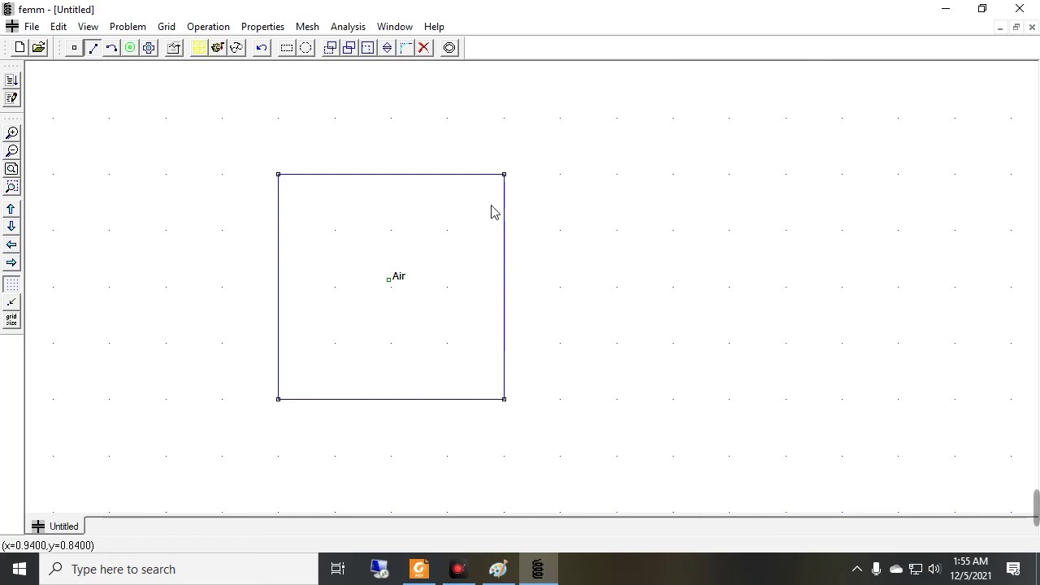
click(505, 282)
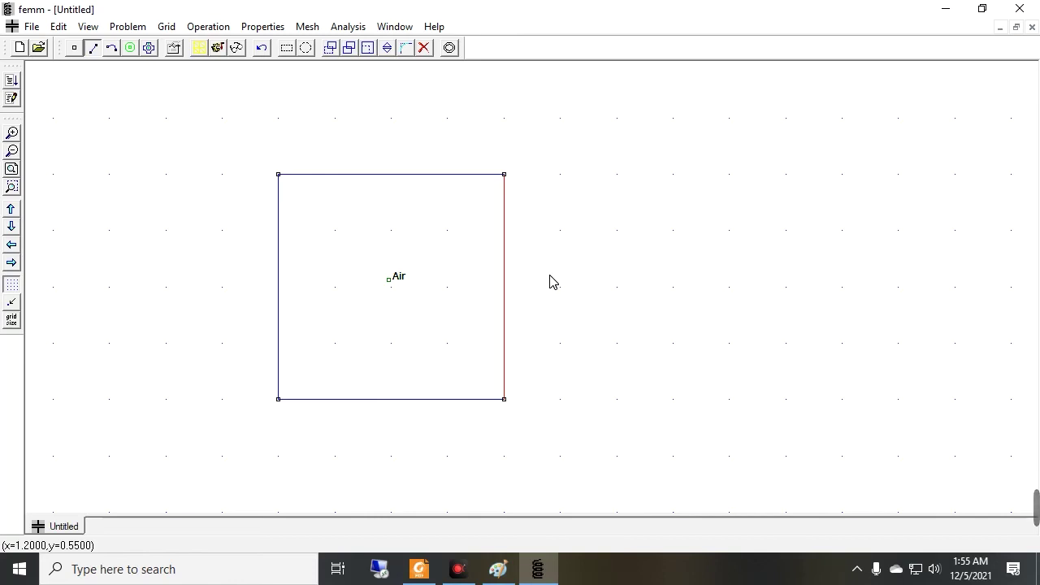
key(space)
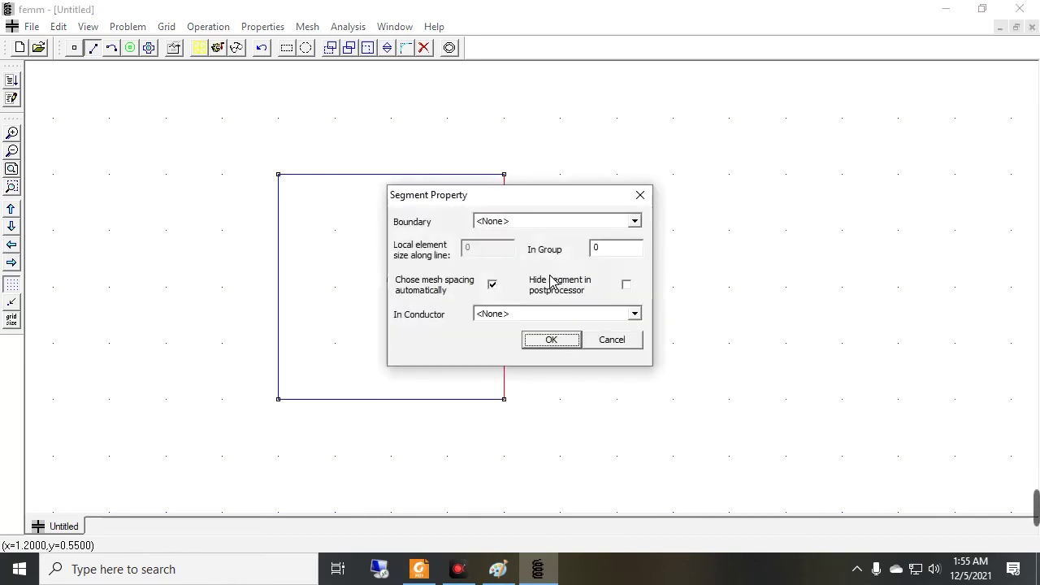
drag(532, 198, 727, 176)
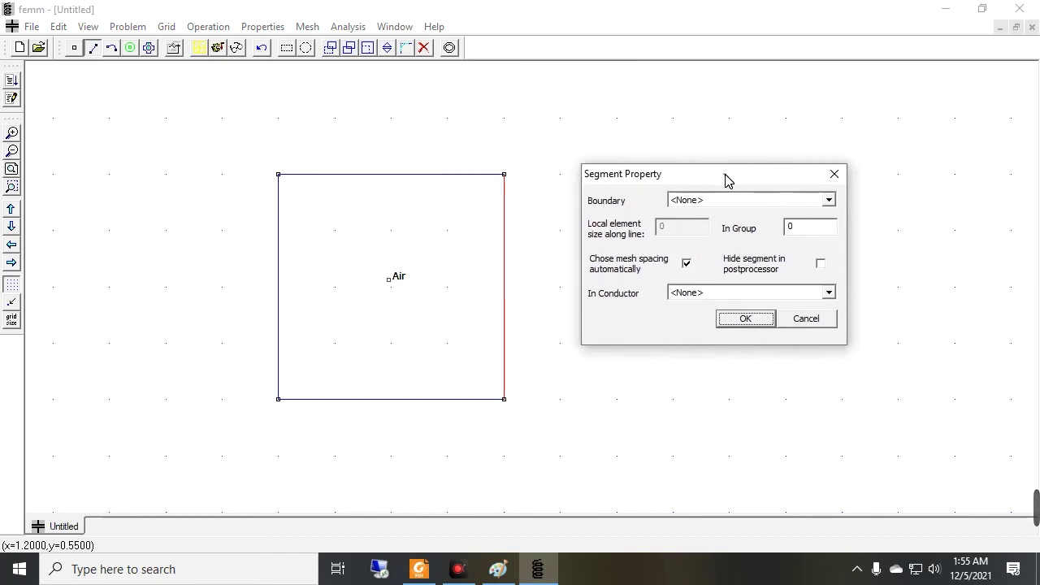
click(717, 202)
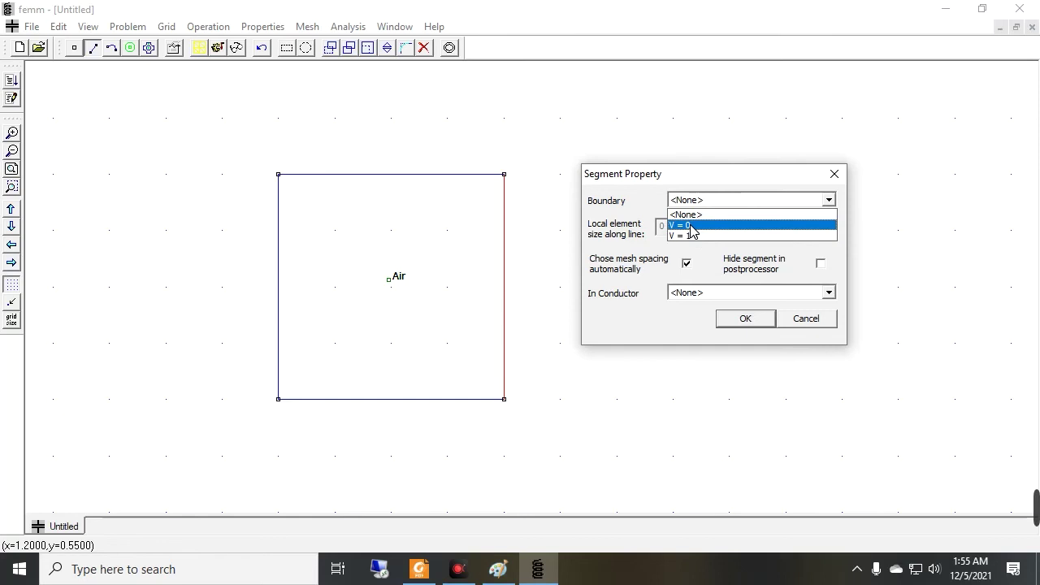
click(691, 227)
click(728, 324)
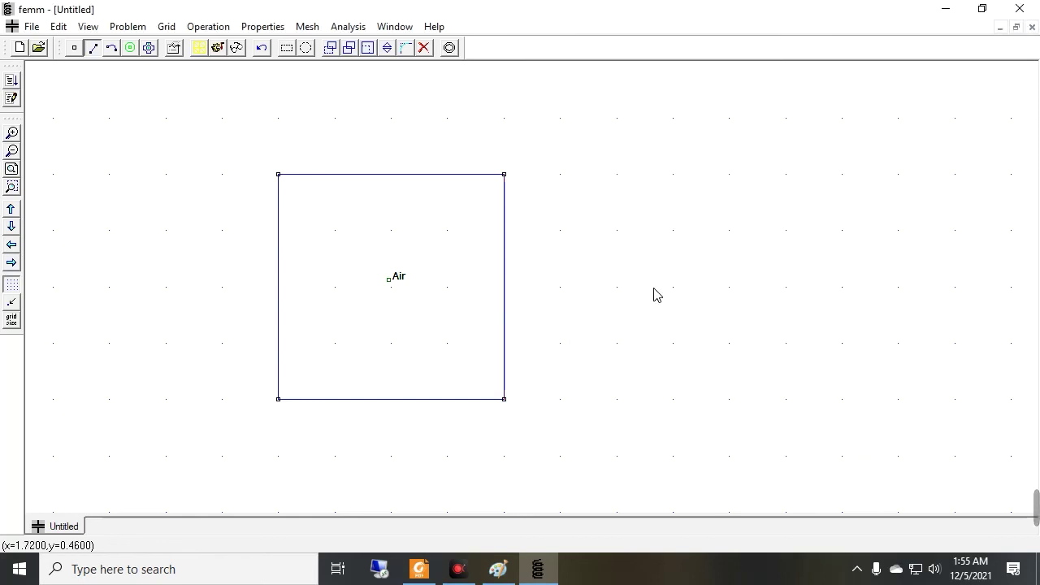
Assign the V = 0 boundary to the square's top edge segment.
click(379, 175)
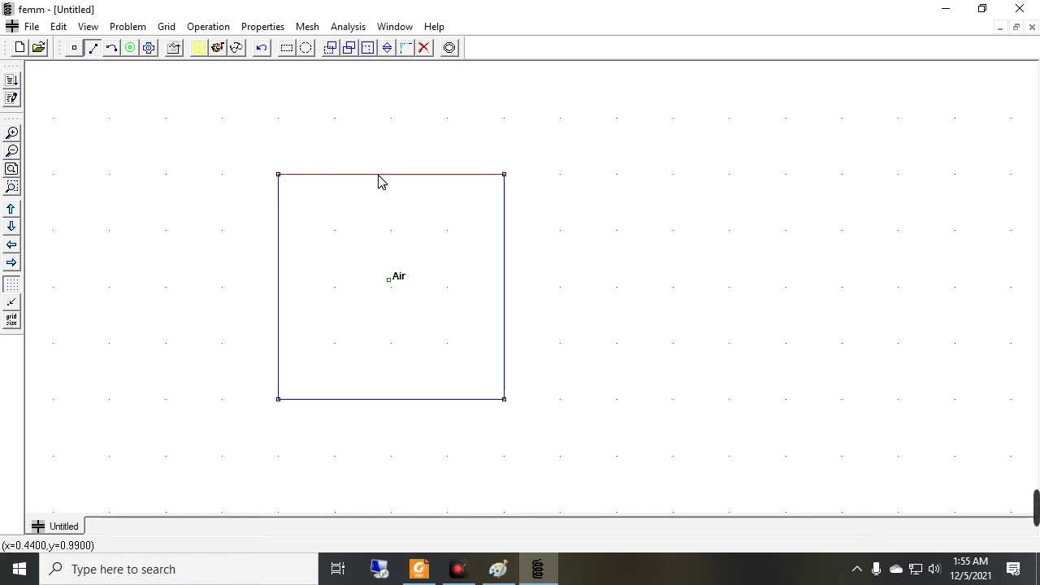
key(space)
click(561, 222)
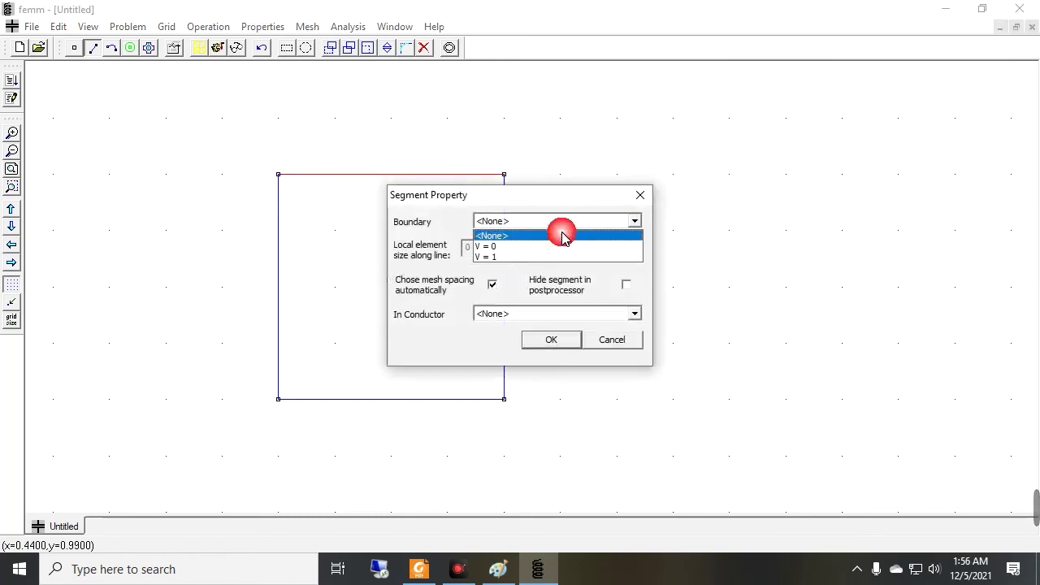
click(541, 247)
click(554, 340)
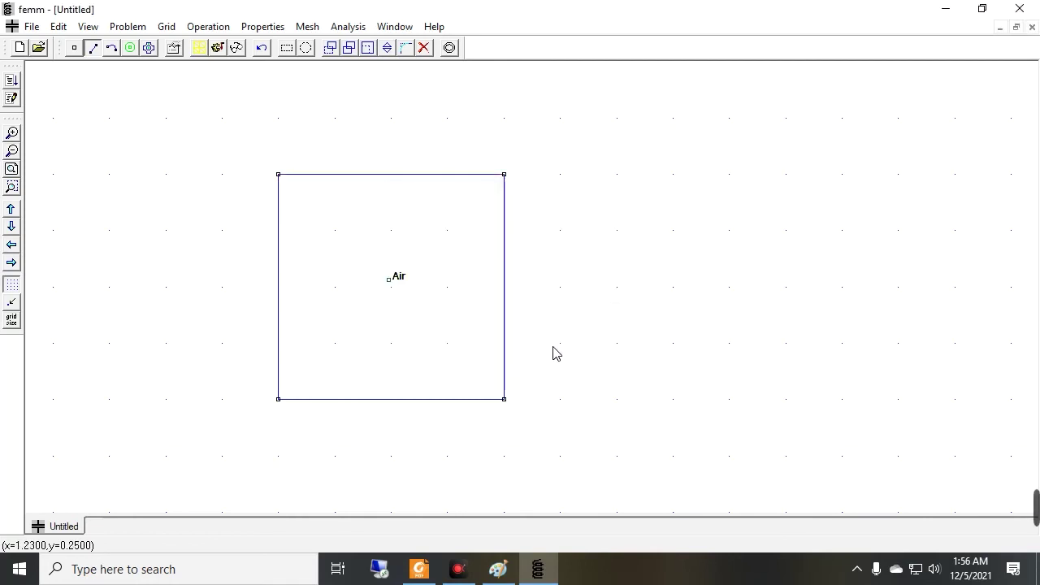
Assign the V = 0 boundary to the square's bottom edge segment.
click(391, 400)
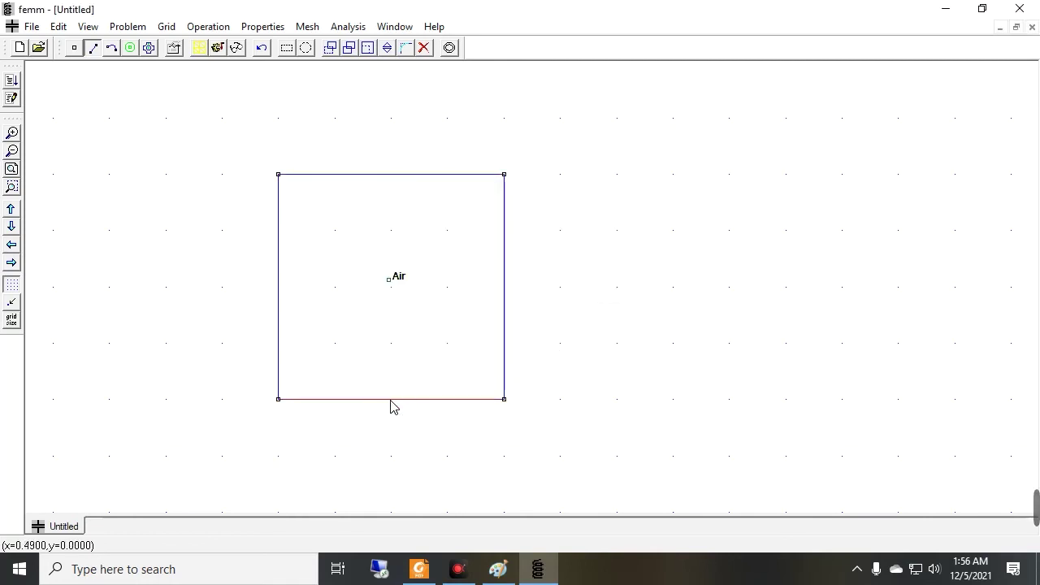
key(space)
click(546, 221)
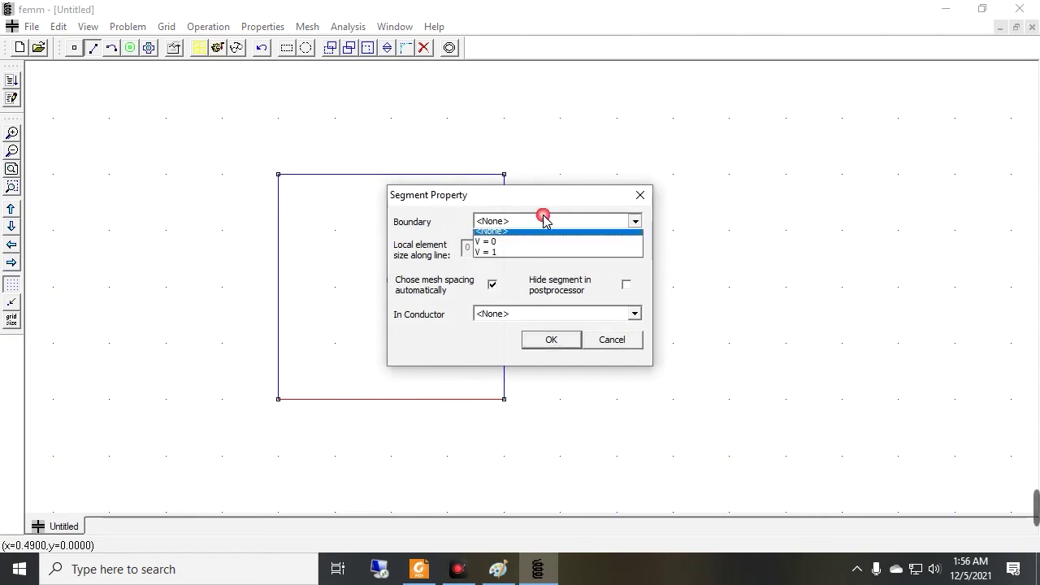
click(541, 246)
click(560, 345)
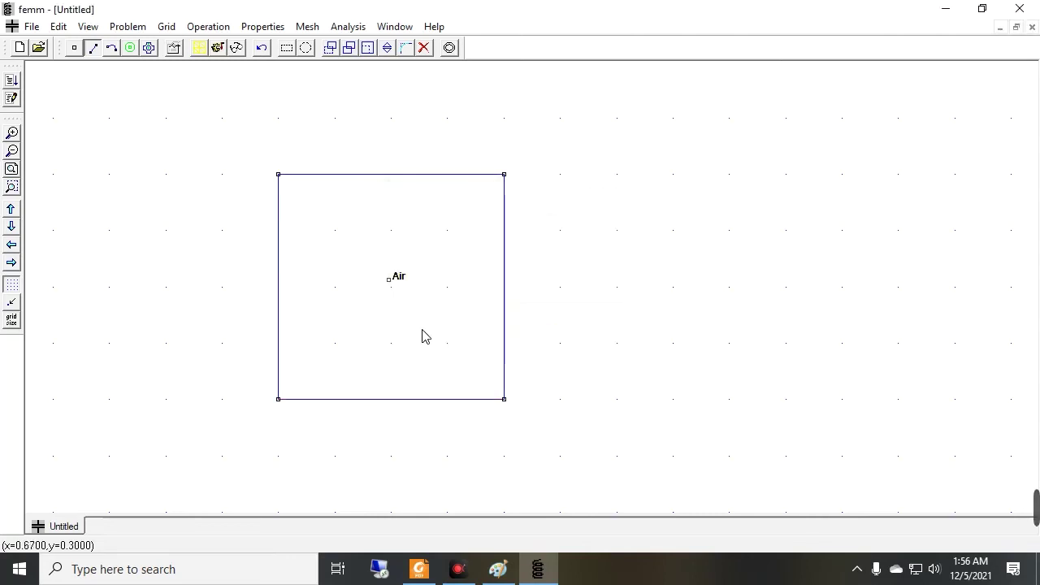
Assign the V = 1 boundary to the square's left edge segment.
click(280, 276)
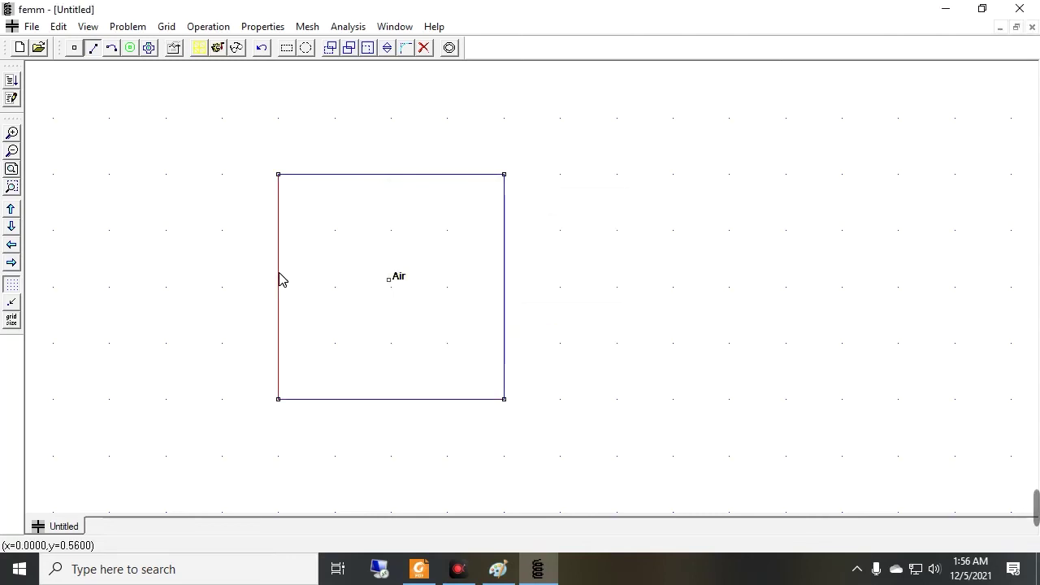
key(space)
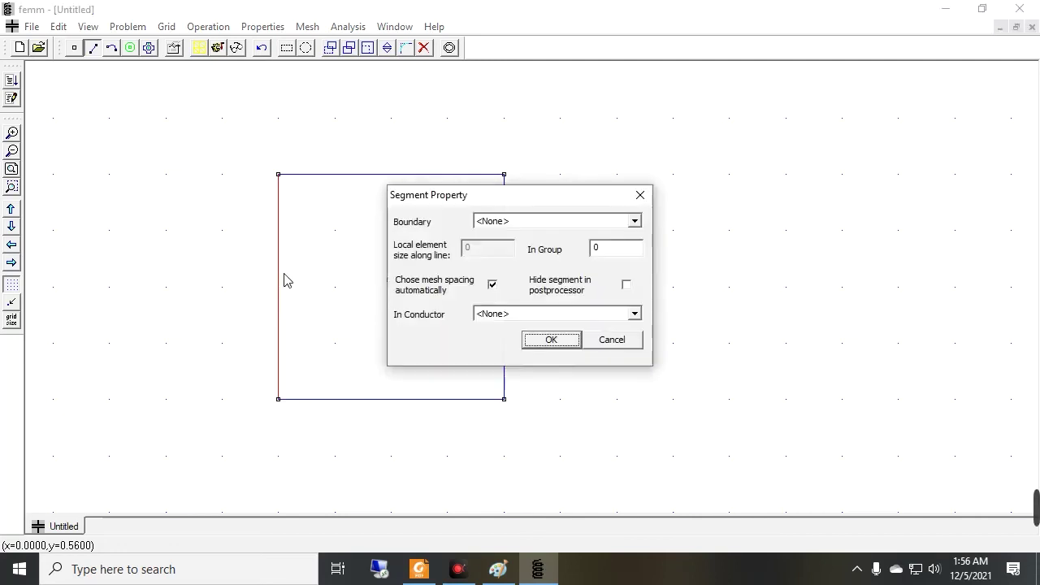
click(538, 225)
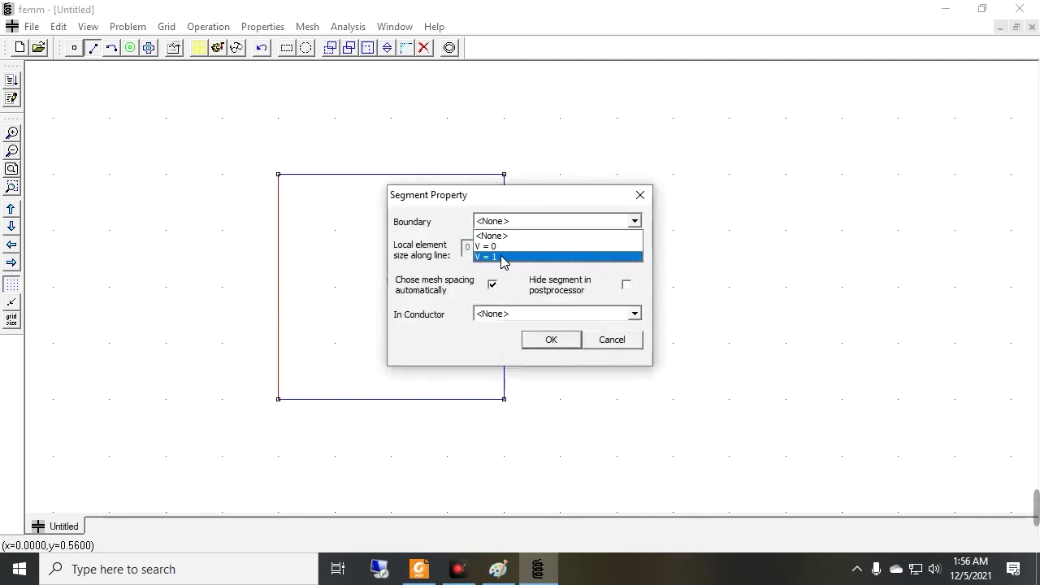
click(502, 257)
click(551, 340)
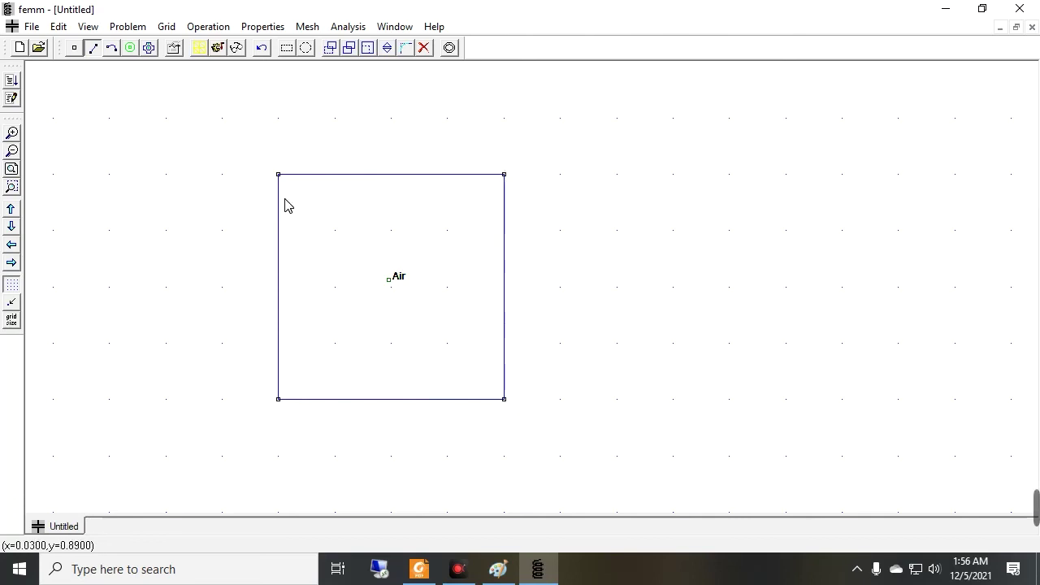
Check the Box Problem workflow slide in Foxit Reader, return to FEMM and try to generate the mesh.
click(419, 569)
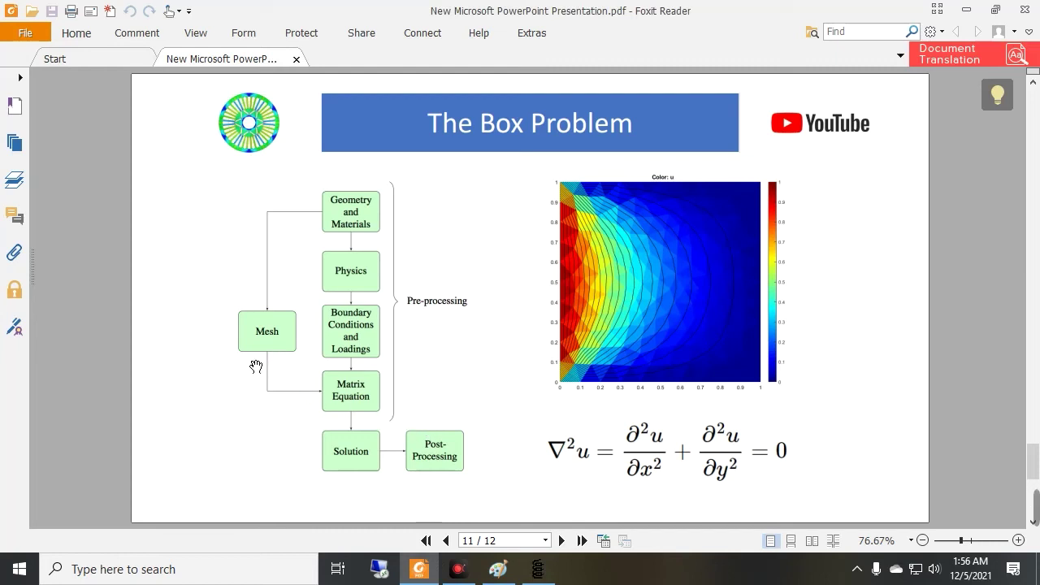
click(548, 569)
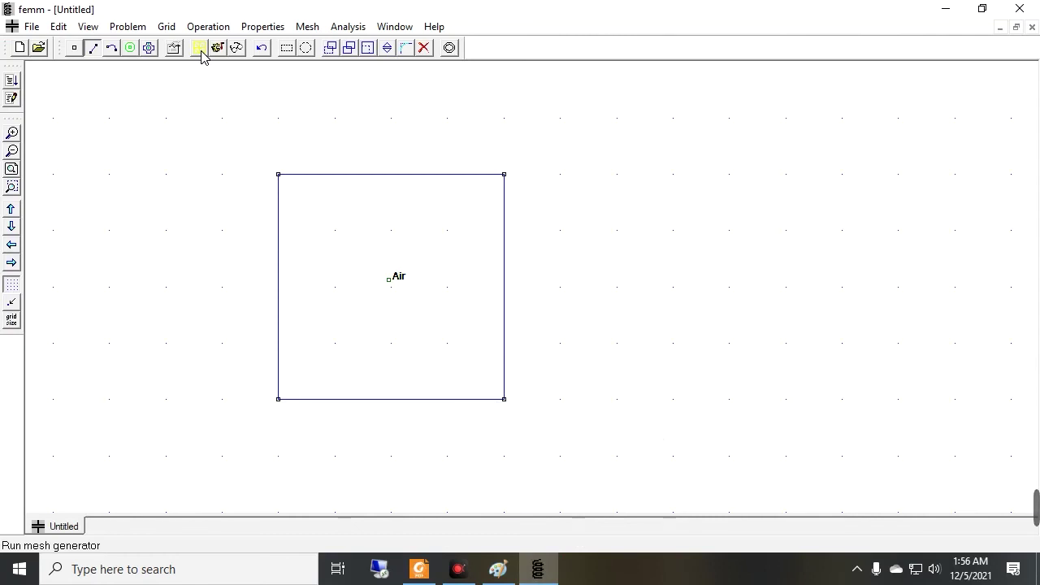
click(306, 28)
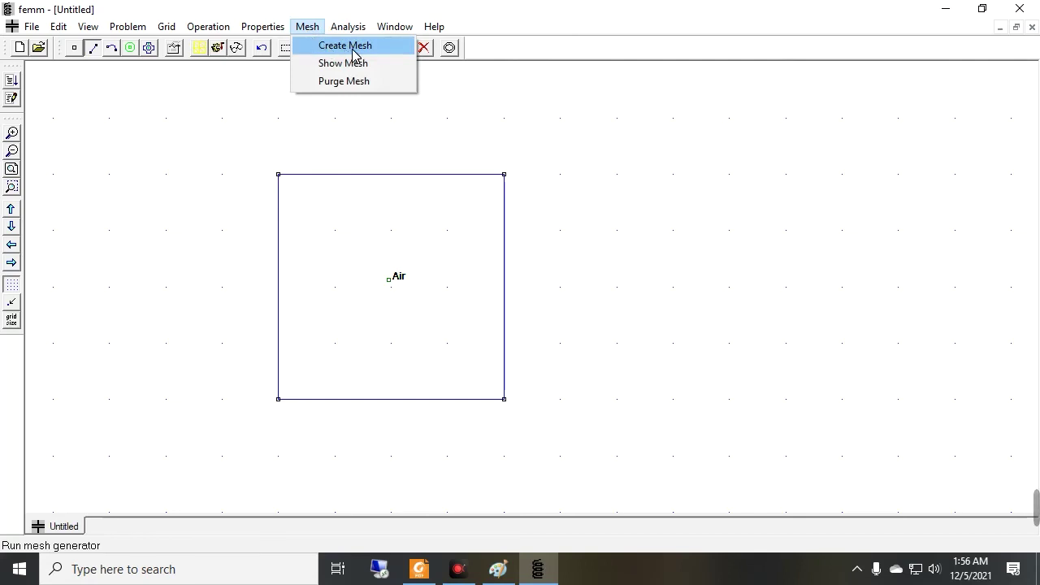
click(194, 46)
click(197, 47)
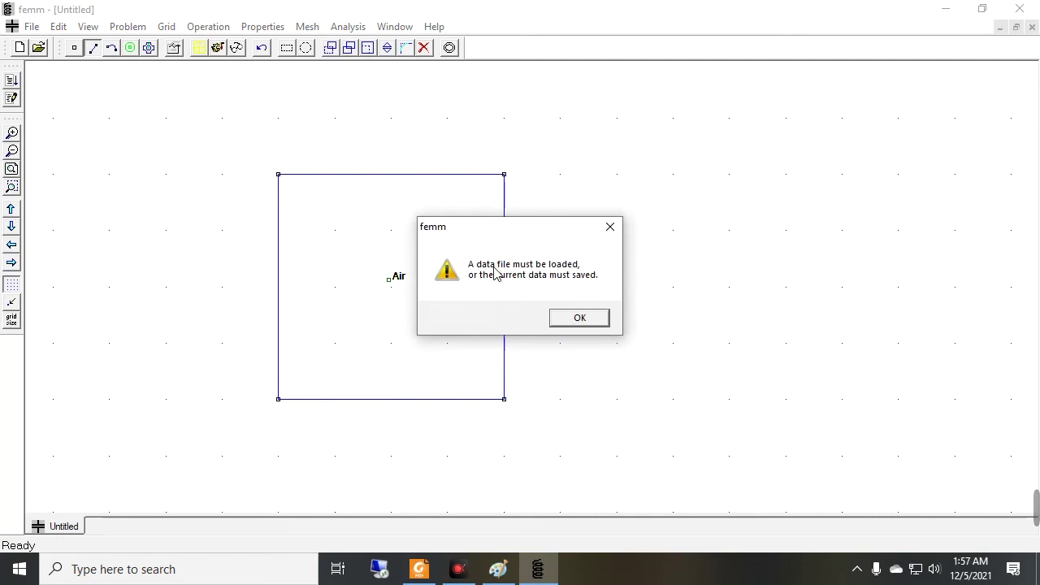
click(569, 320)
Save the problem file to the Desktop under the name Tutorial2.
click(30, 28)
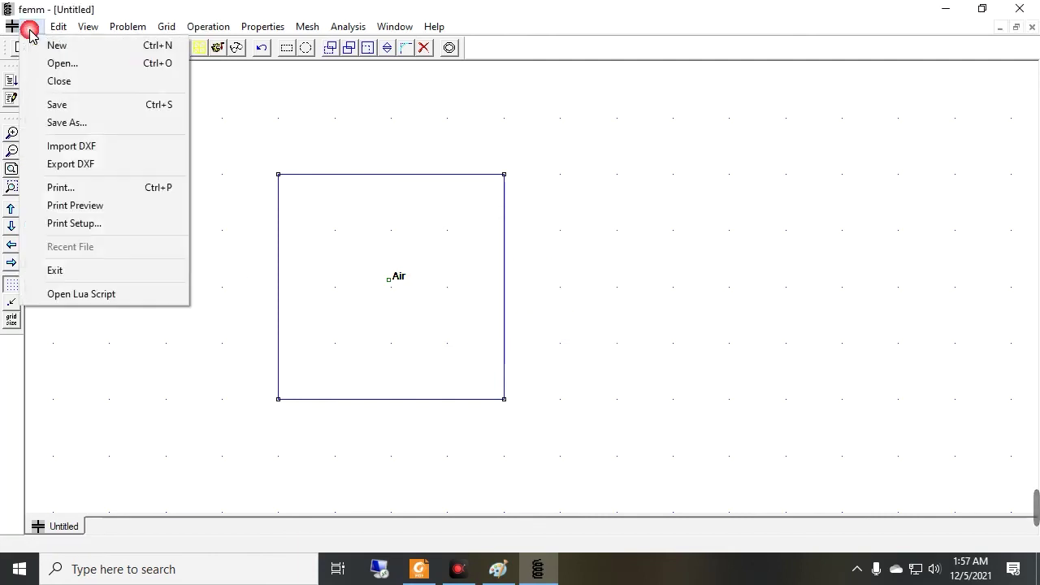
click(71, 106)
click(545, 452)
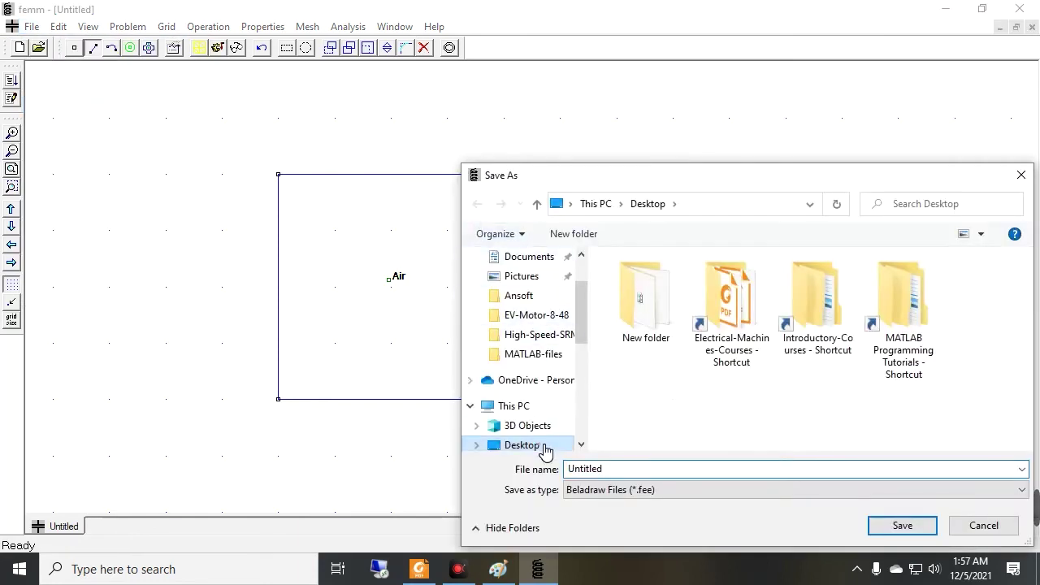
drag(678, 176, 558, 73)
double_click(479, 364)
text(Tutorial2)
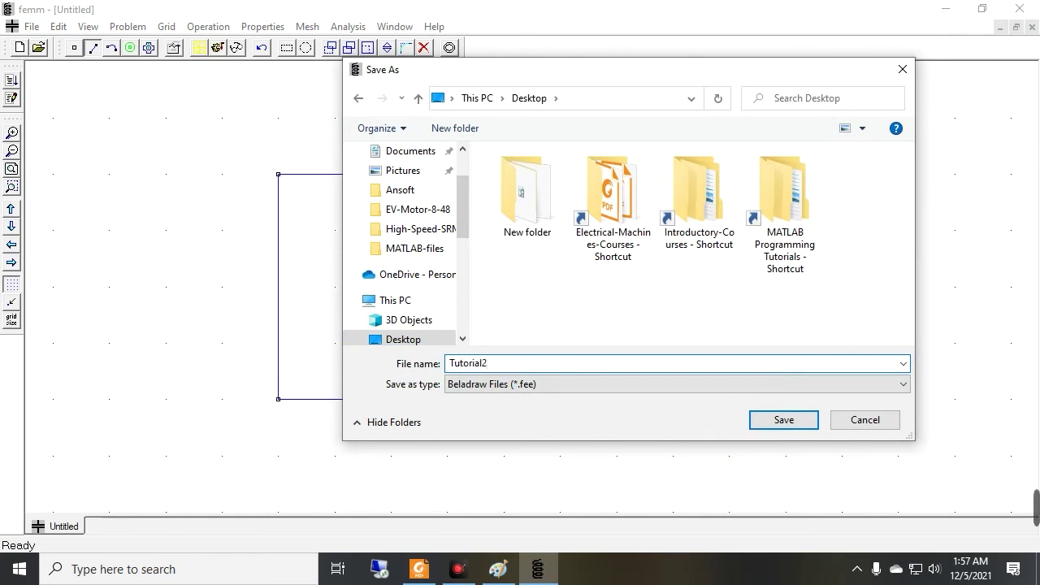
key(Return)
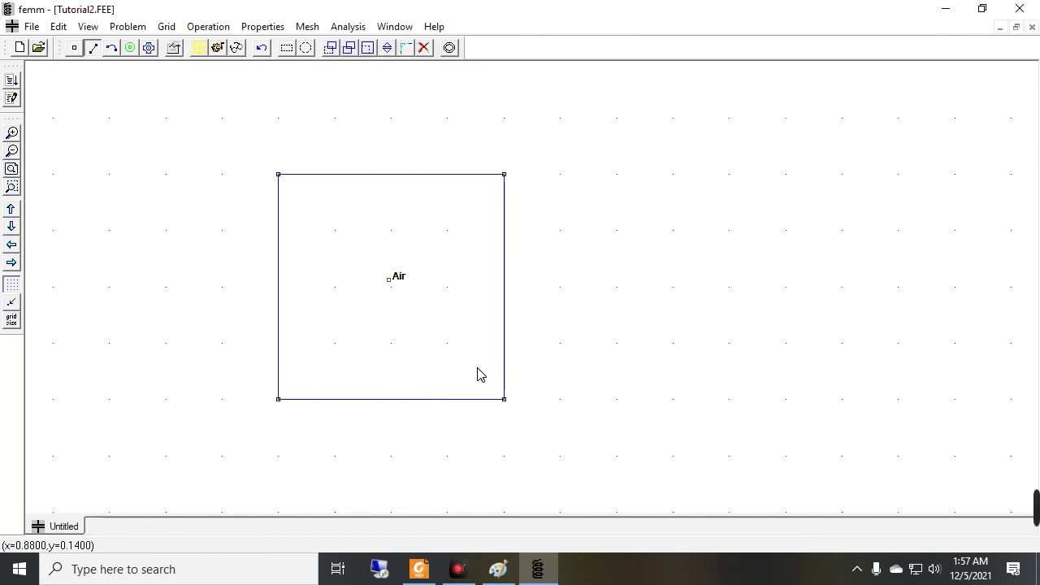
Generate the finite element mesh for the square and inspect its triangles up close.
click(199, 48)
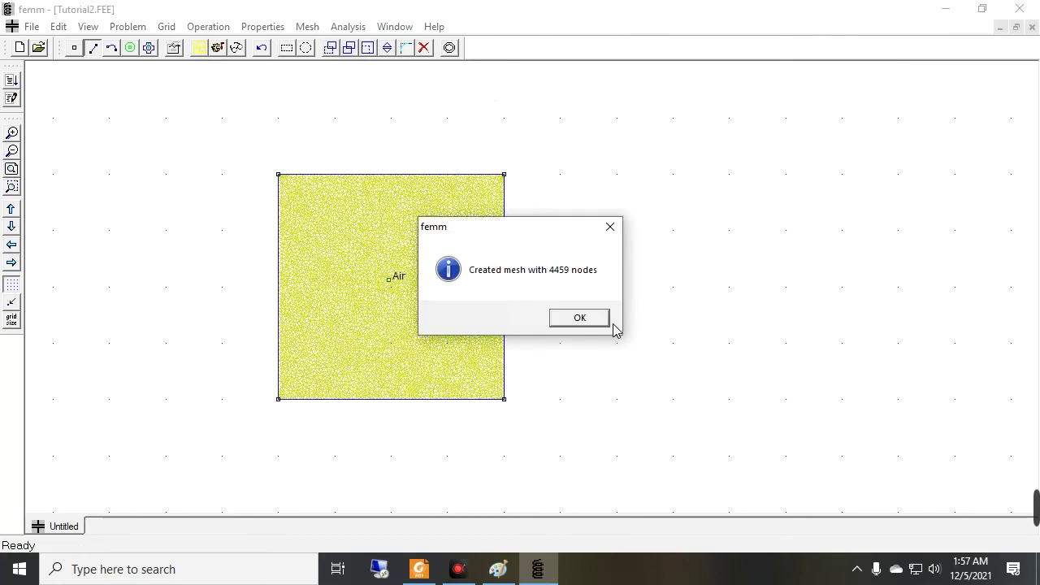
click(593, 324)
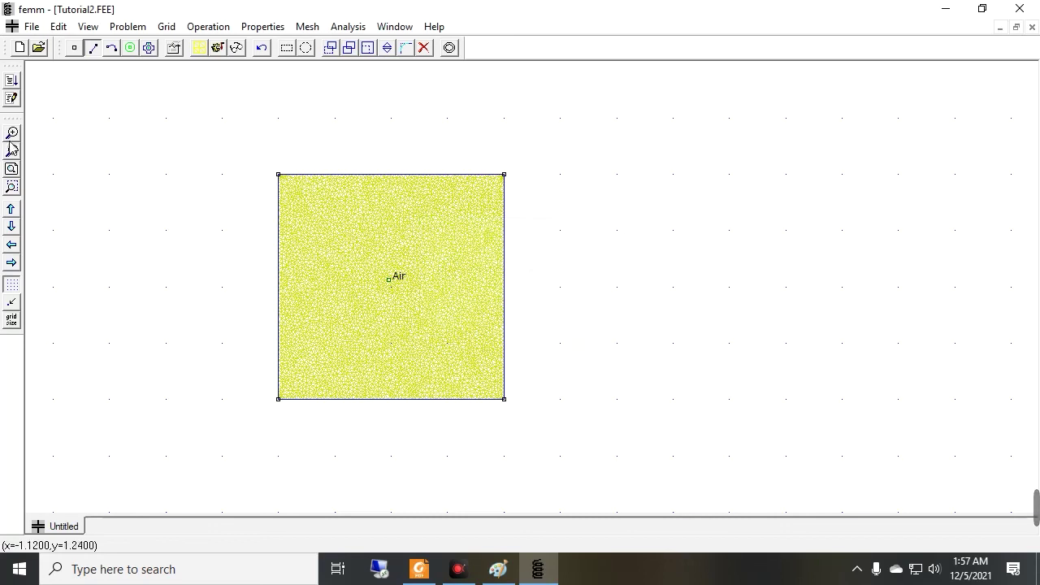
click(11, 134)
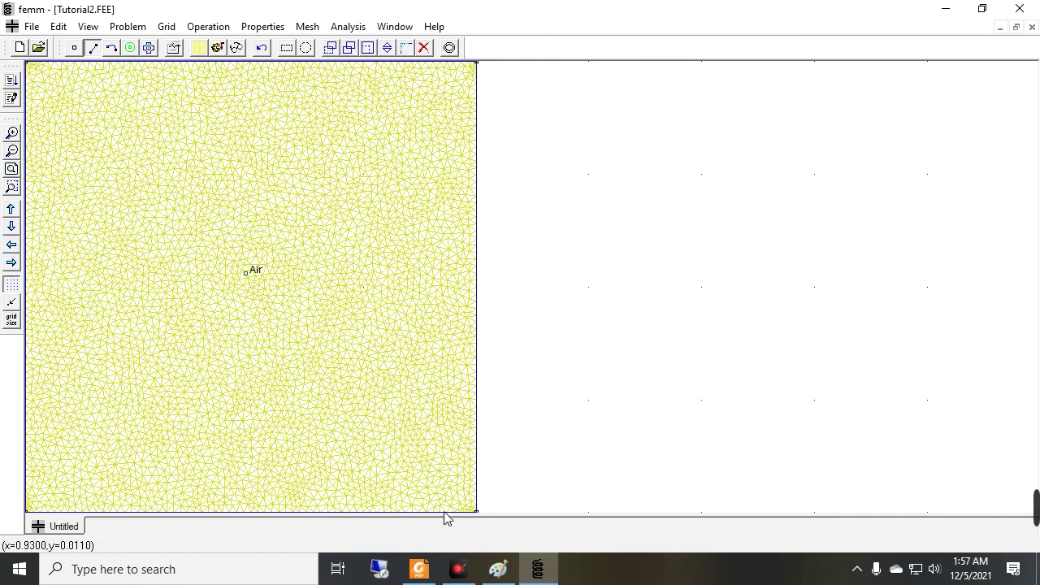
Check the solution stage on the Foxit Reader workflow slide, return to FEMM and run the analysis.
click(419, 569)
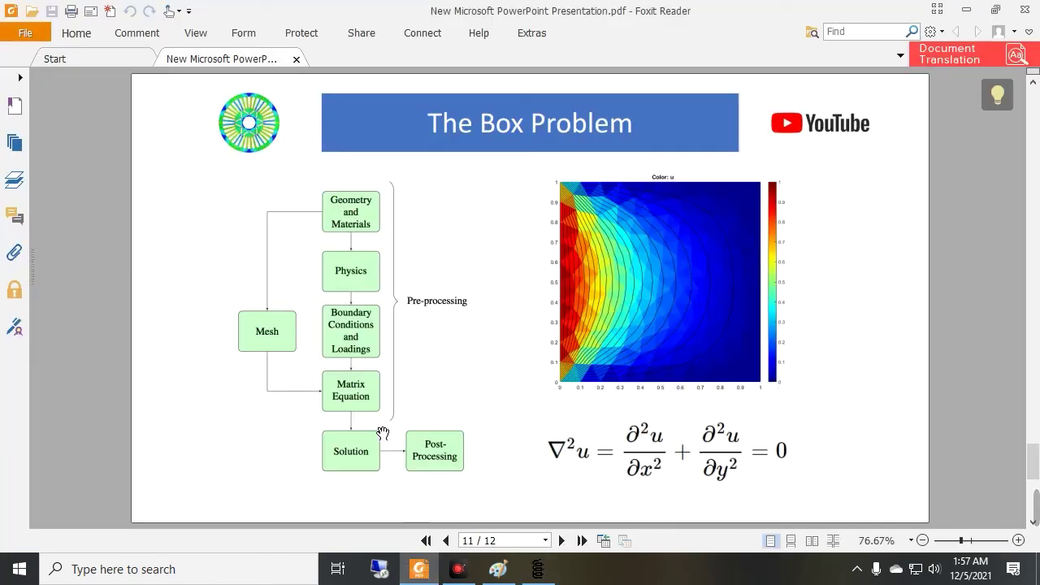
click(536, 571)
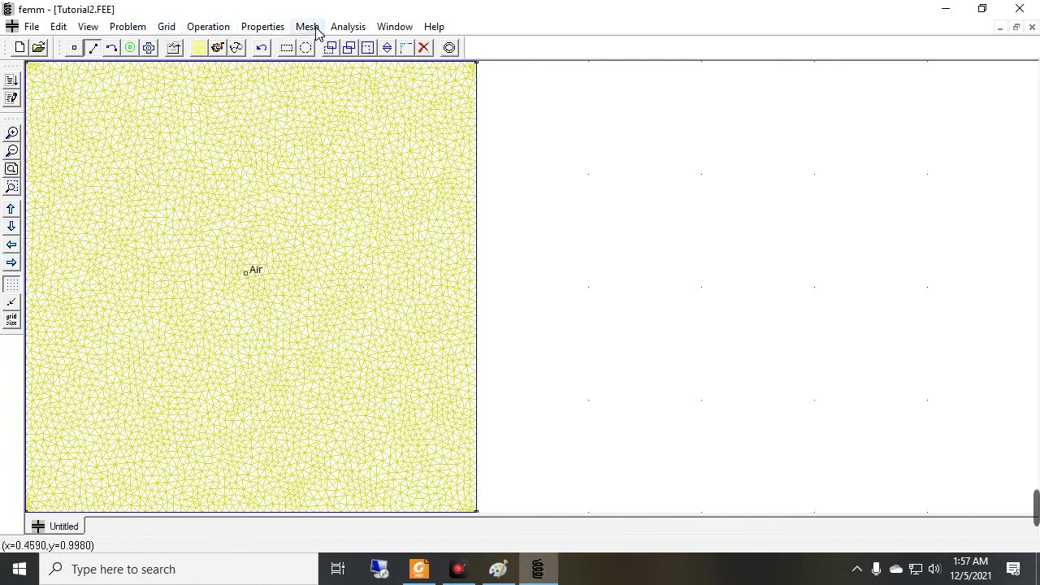
click(346, 29)
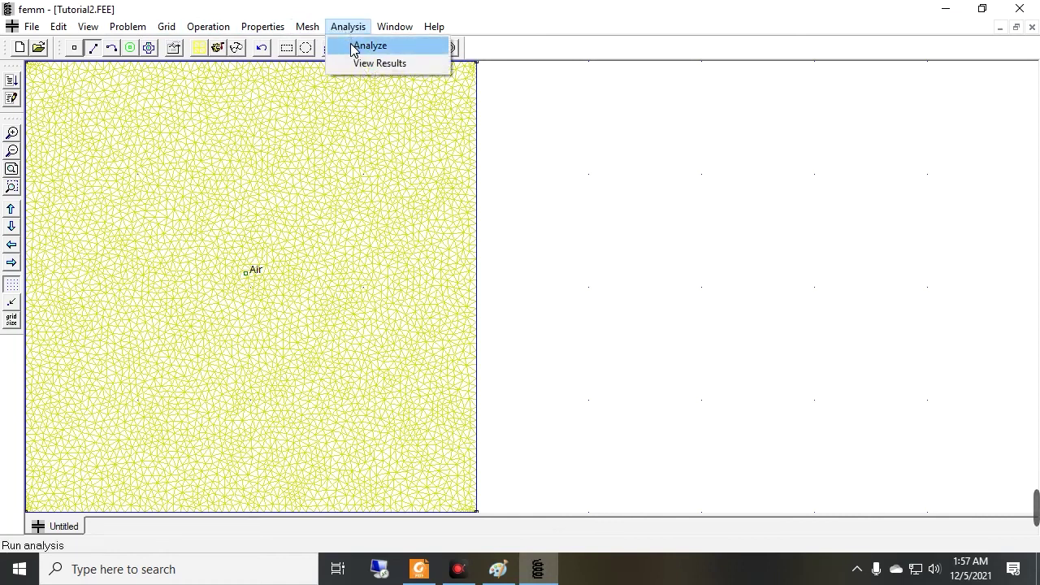
click(220, 50)
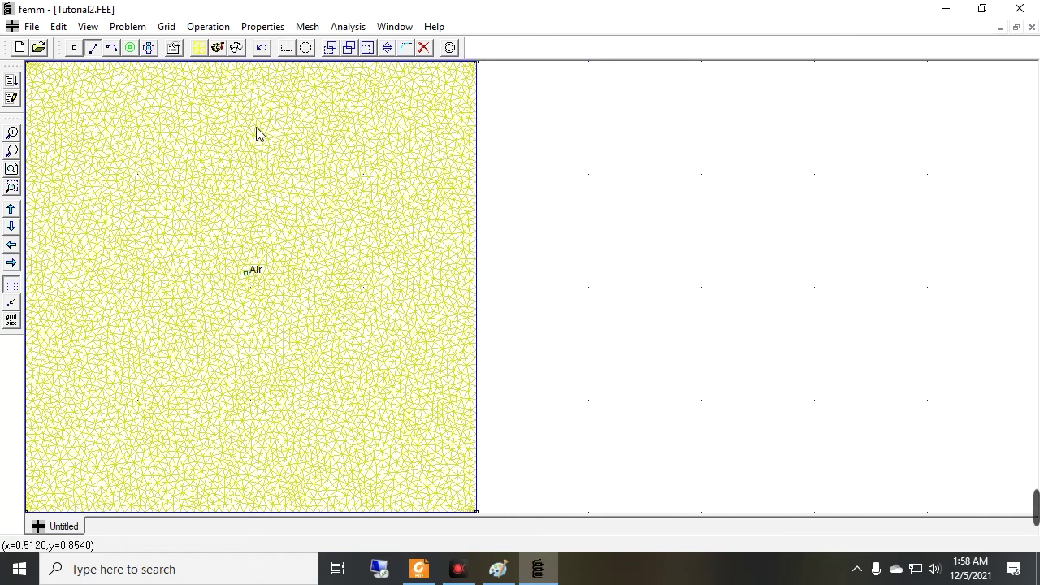
Open the solved results and show the whole voltage density plot, with the FEMM Output window moved nearer the plot.
click(347, 26)
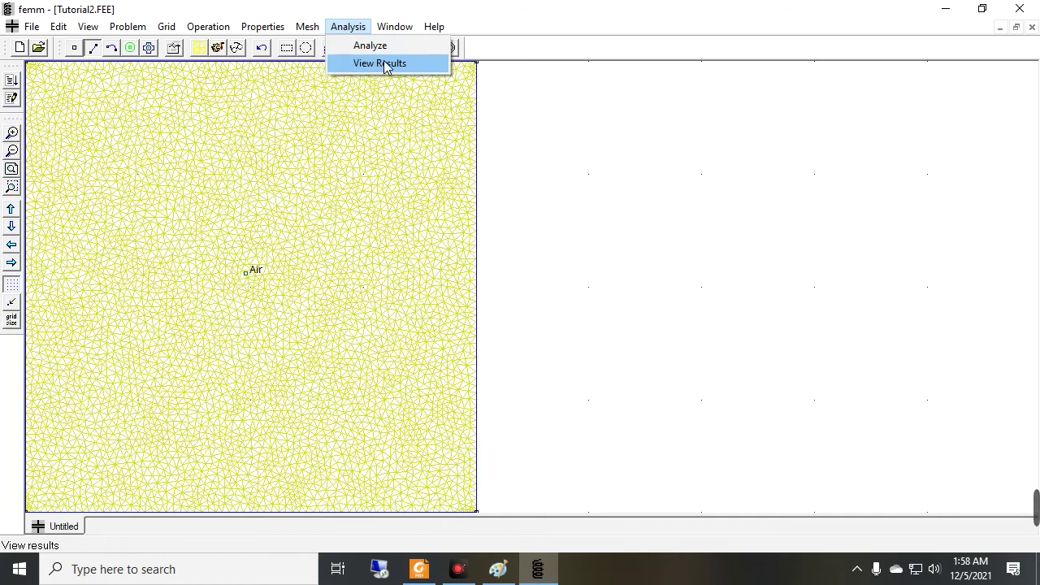
click(248, 53)
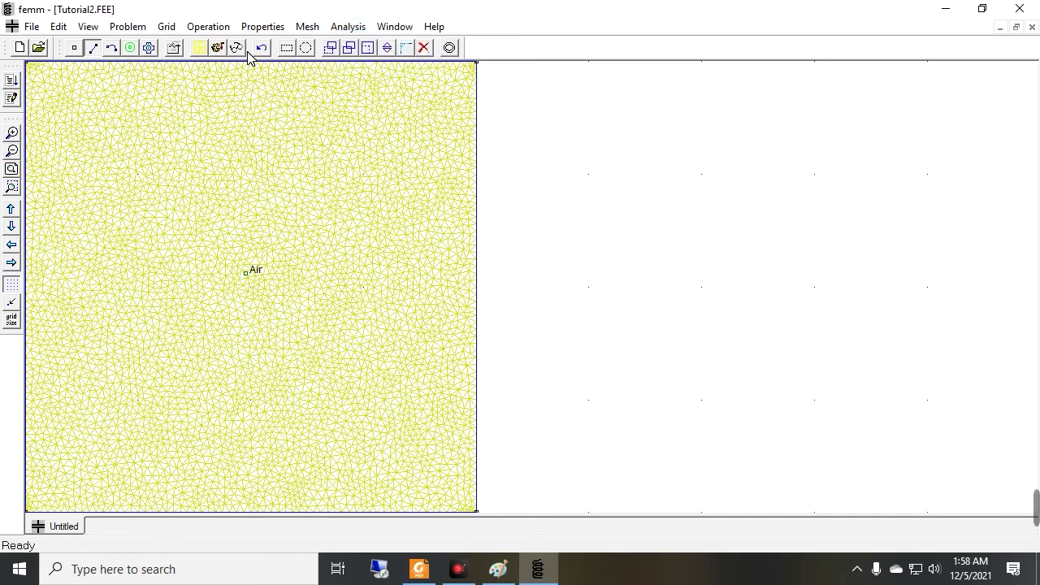
click(237, 49)
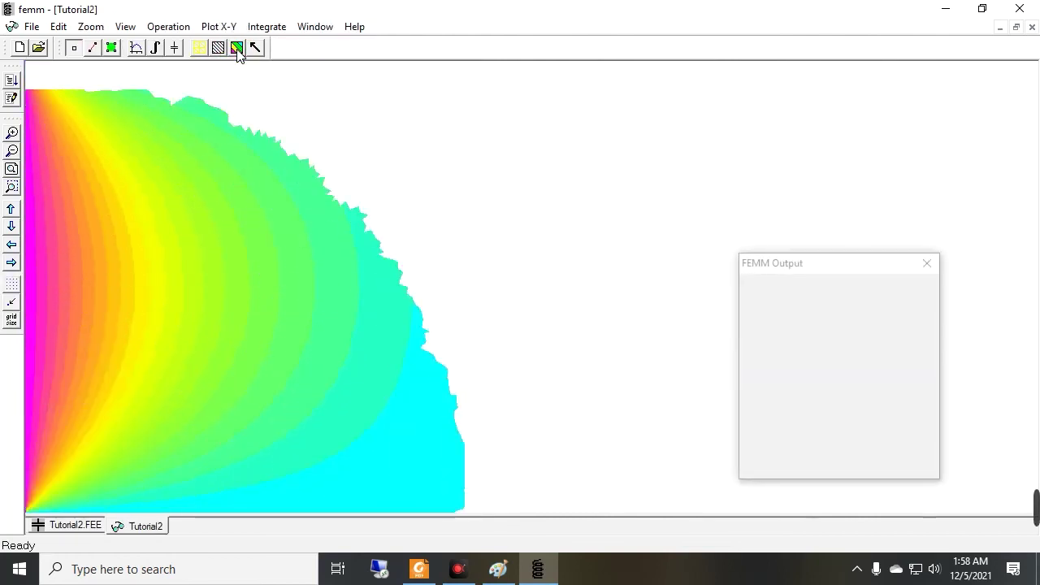
drag(826, 279, 671, 244)
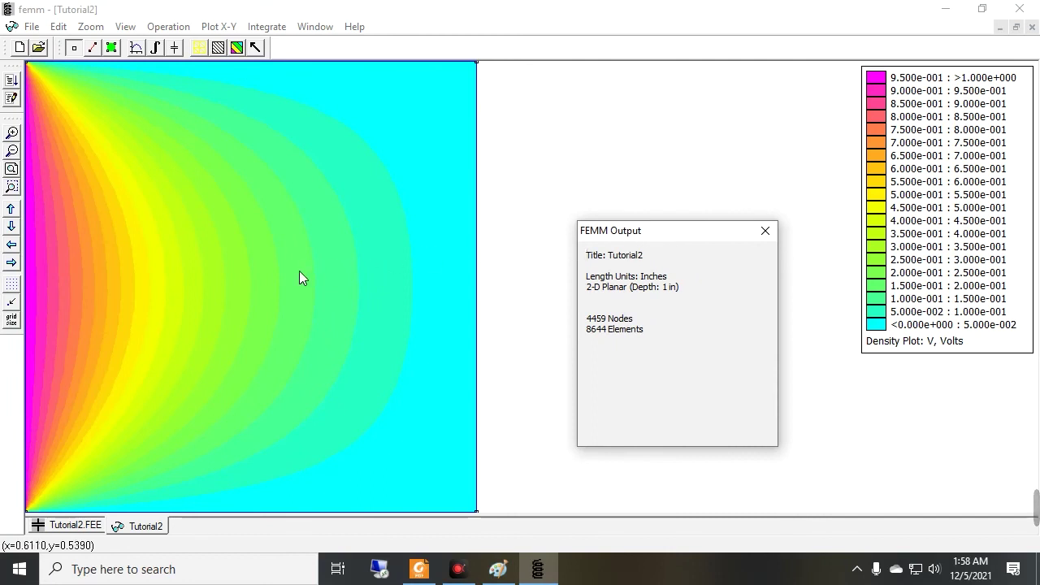
click(11, 171)
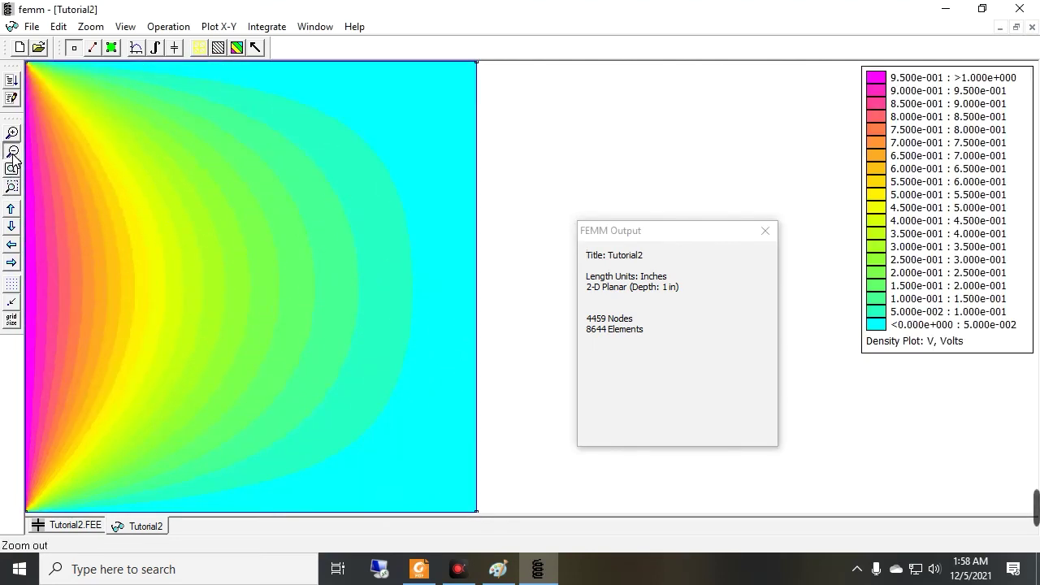
click(12, 153)
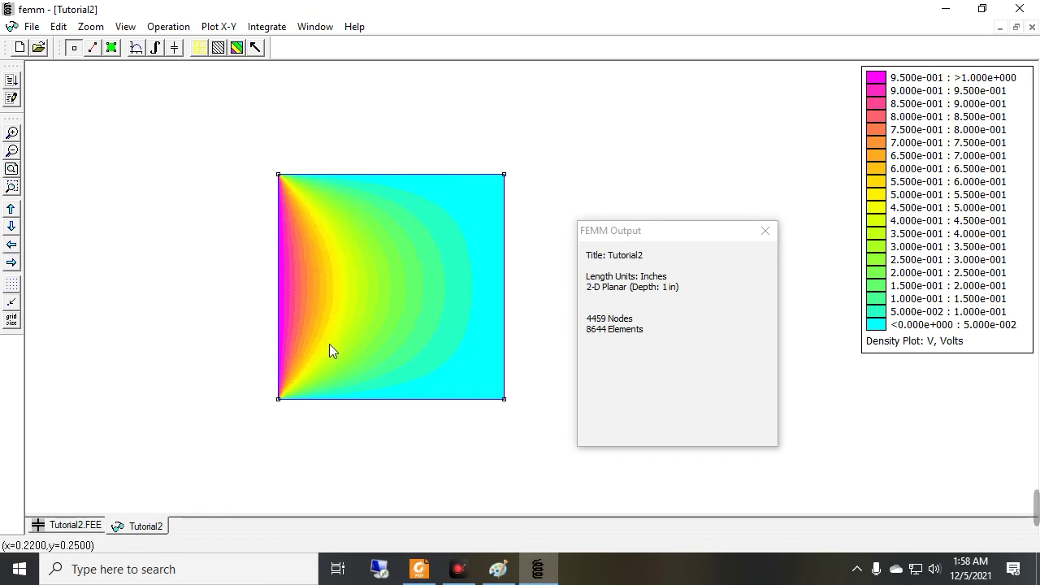
Inspect the density plot settings for the plotted voltage and close them without making changes.
click(237, 48)
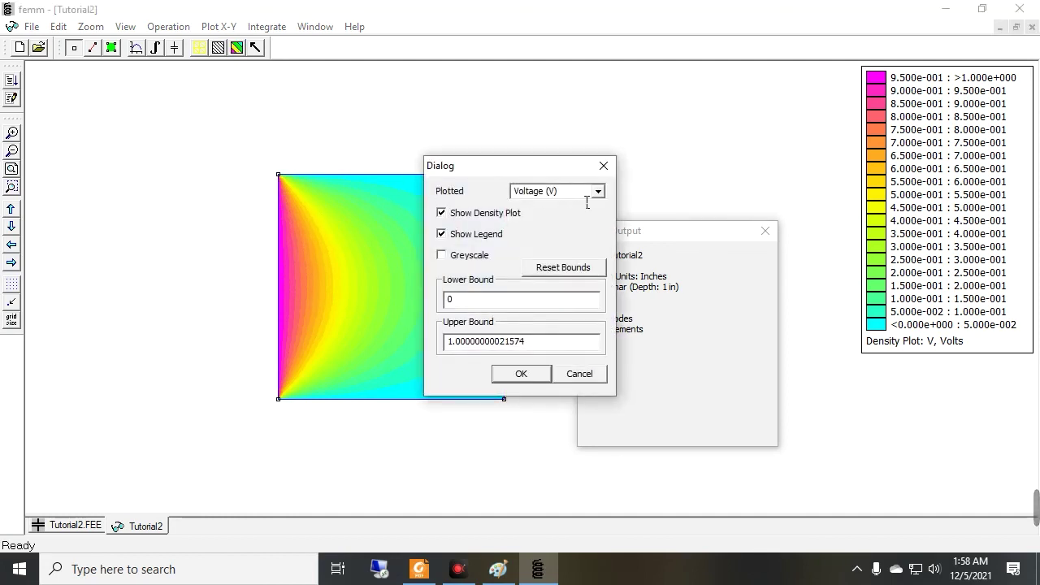
drag(515, 166, 674, 165)
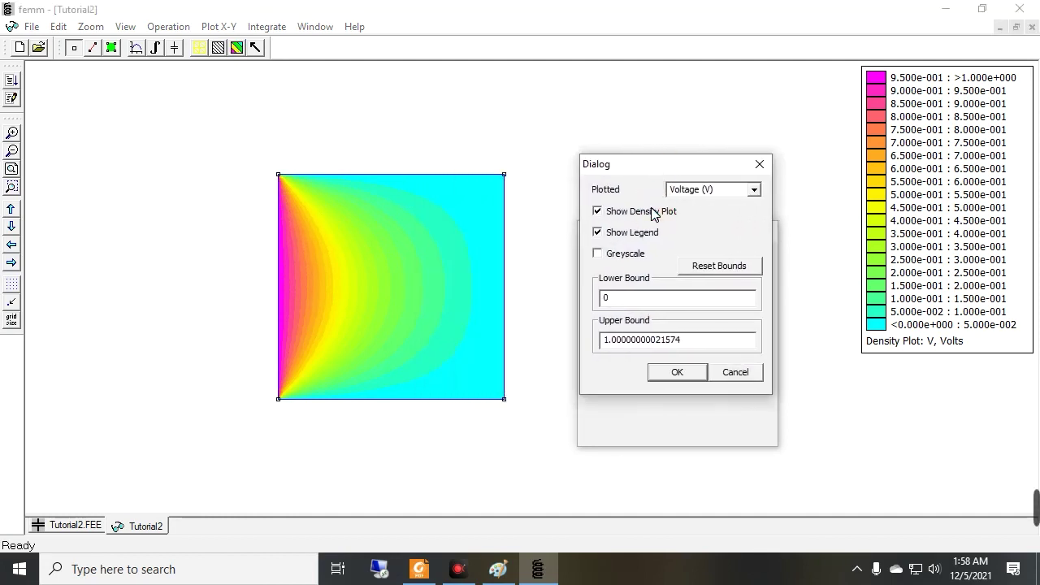
click(760, 165)
Show equipotential lines over the voltage density plot, using 19 contours.
click(218, 48)
drag(446, 179, 626, 166)
click(638, 200)
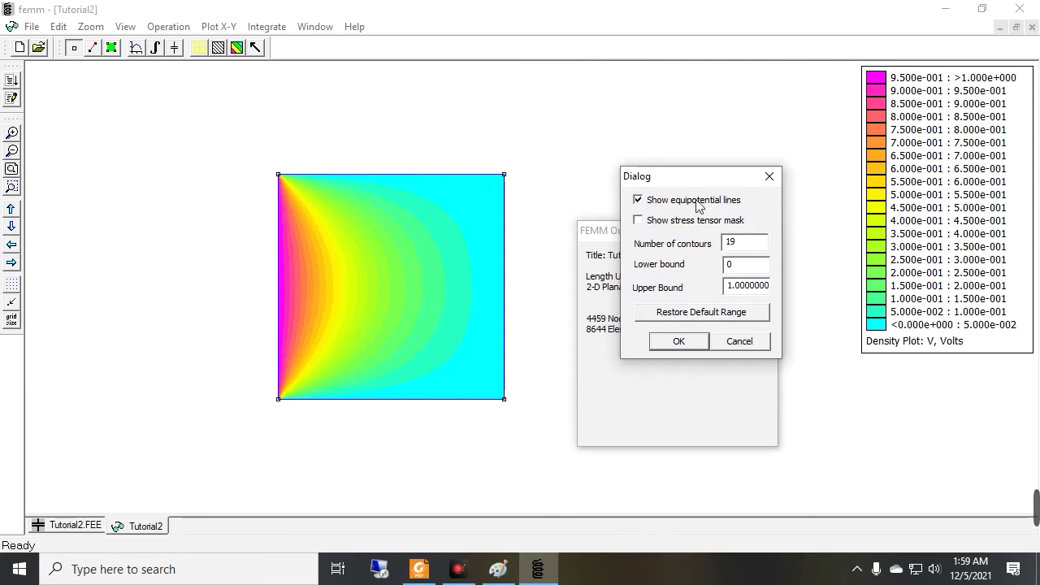
click(660, 342)
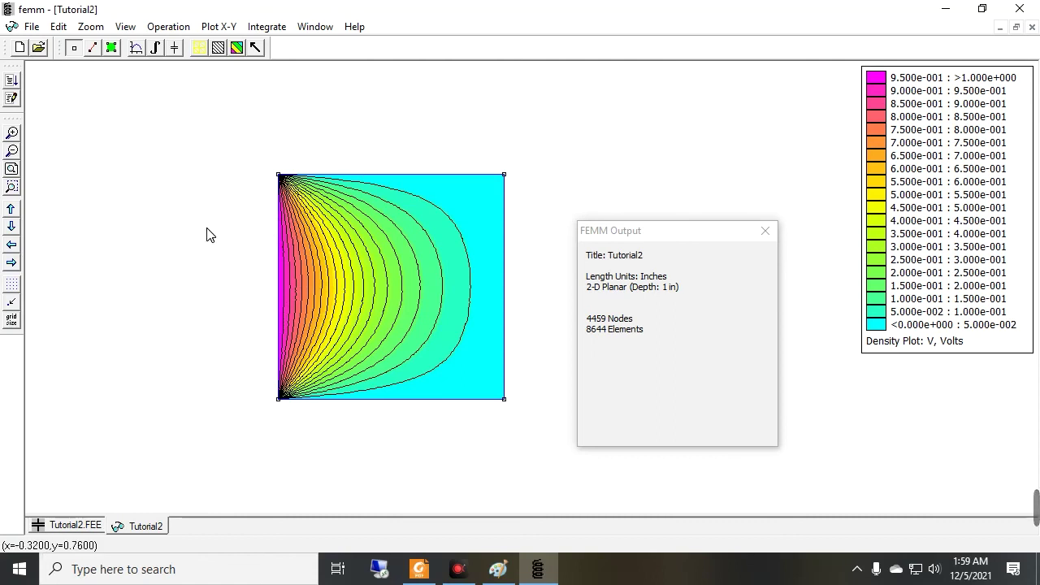
Fit the plot in view and overlay a vector plot of Electric Field Intensity (E) on it.
click(13, 169)
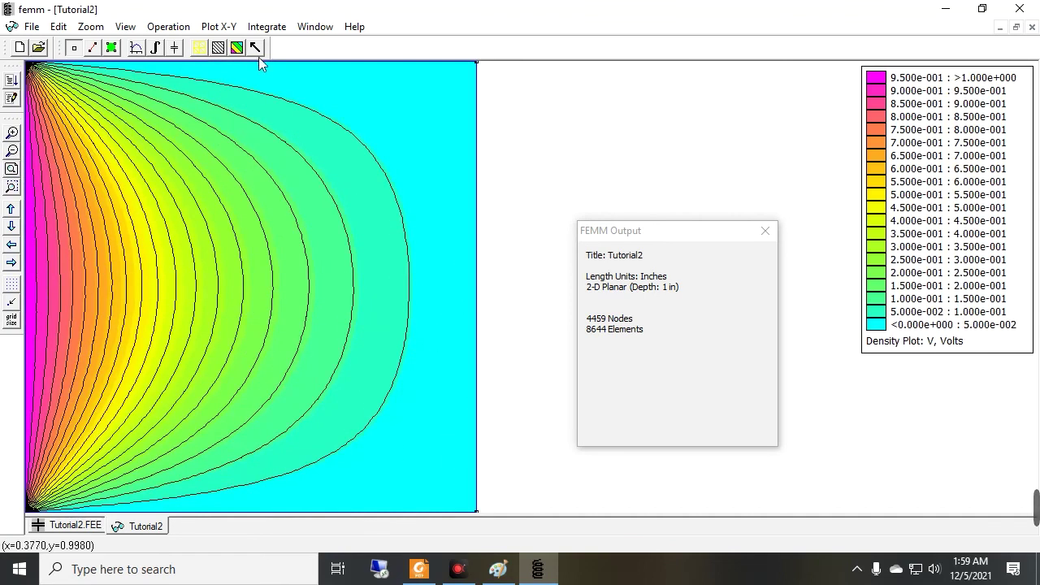
click(258, 48)
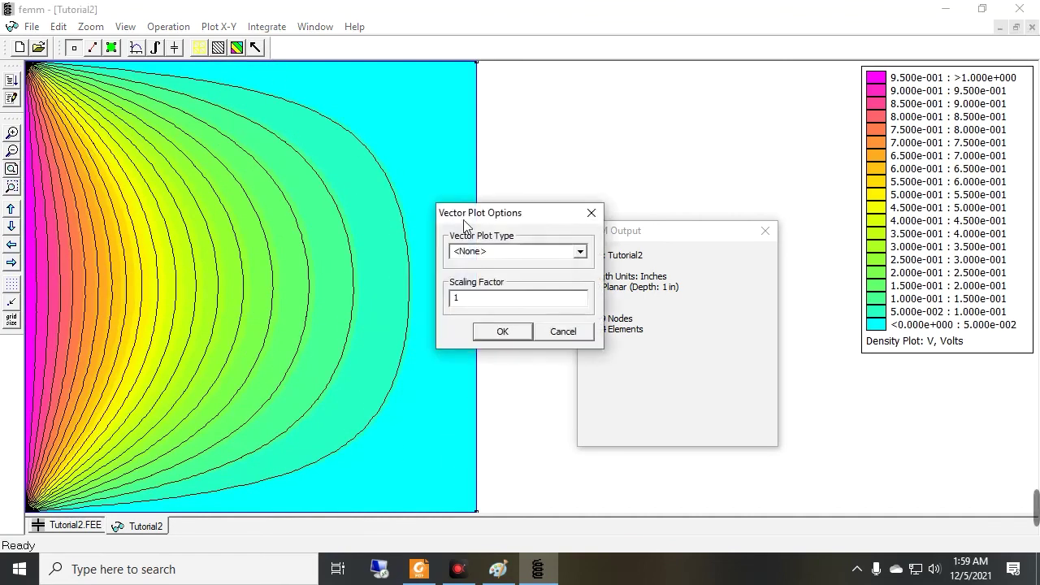
click(553, 248)
click(580, 251)
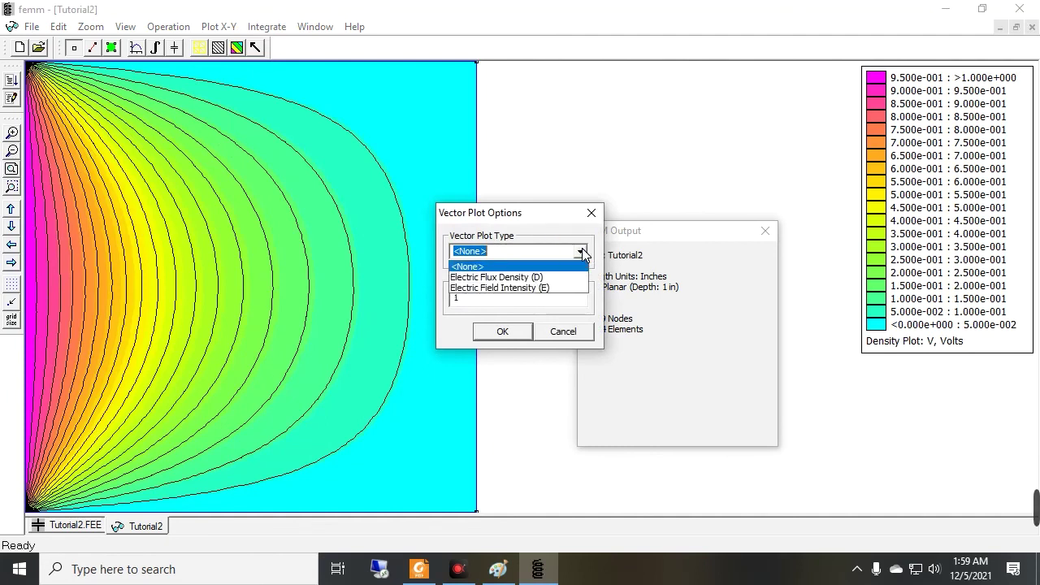
click(520, 288)
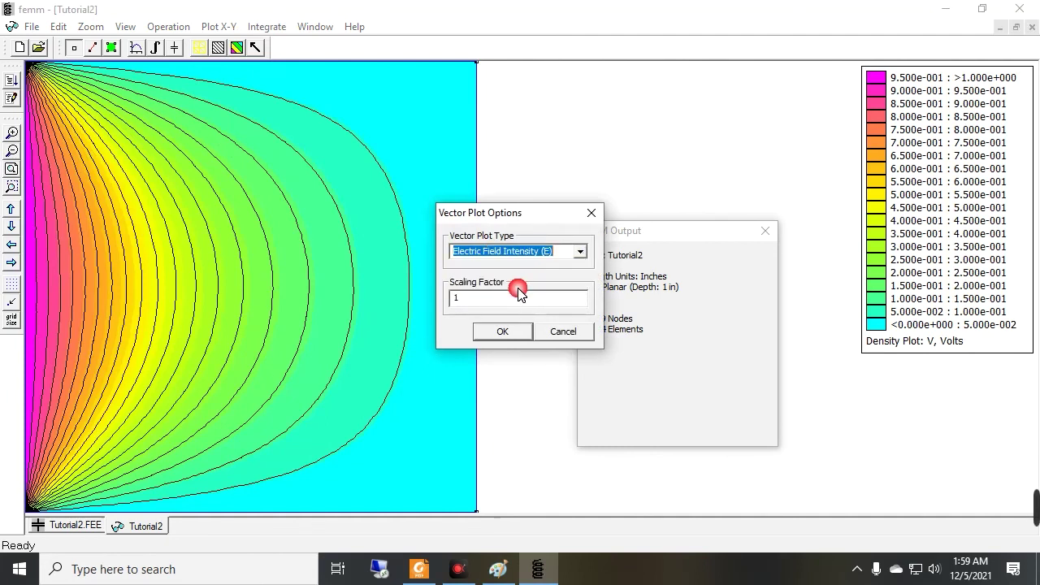
click(503, 331)
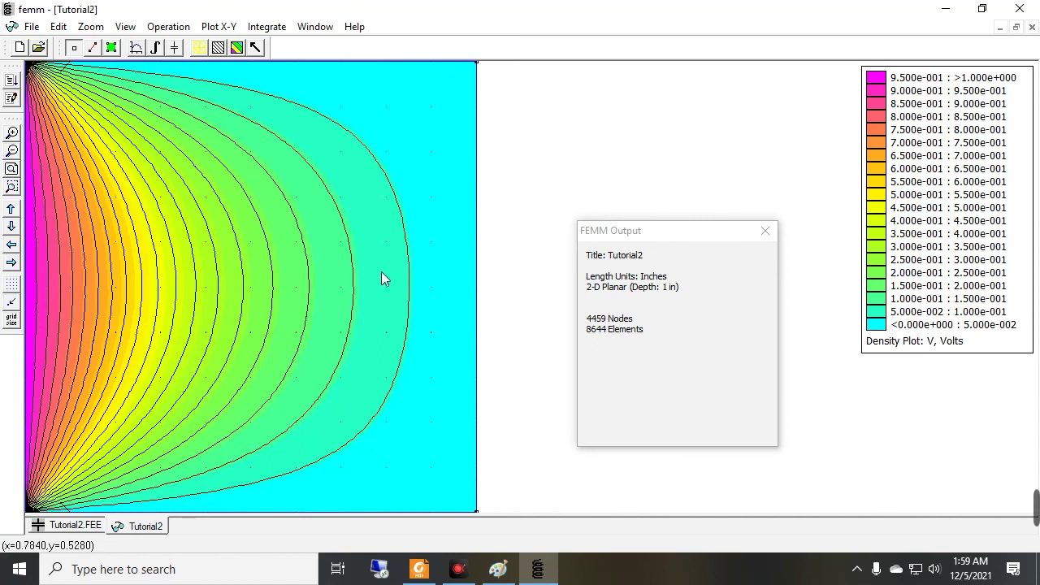
Set the scaling factor of the electric field vector plot to 10, then recheck the vector options without changing them.
click(255, 48)
click(501, 303)
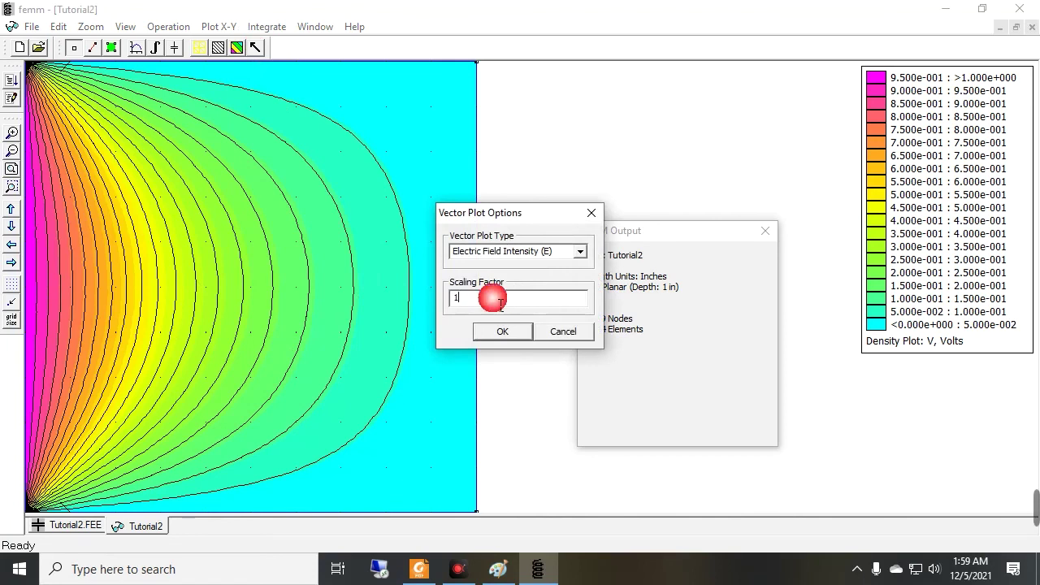
text(0)
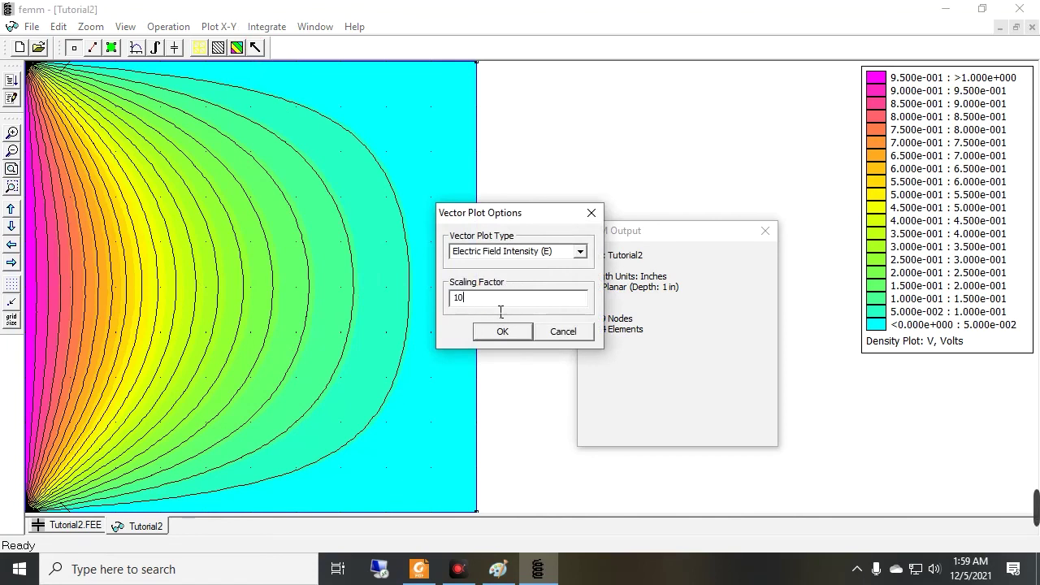
click(503, 333)
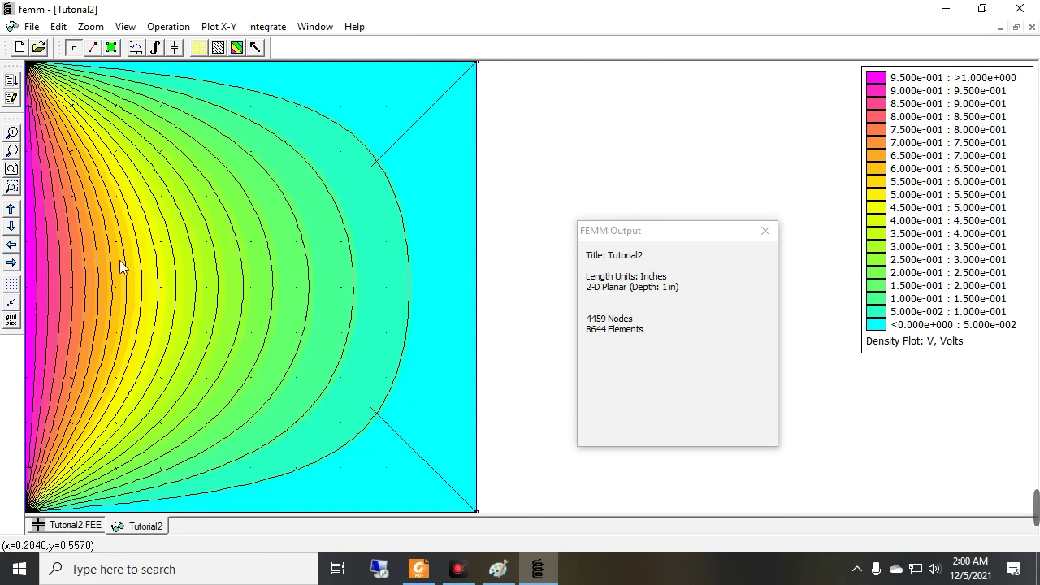
click(255, 49)
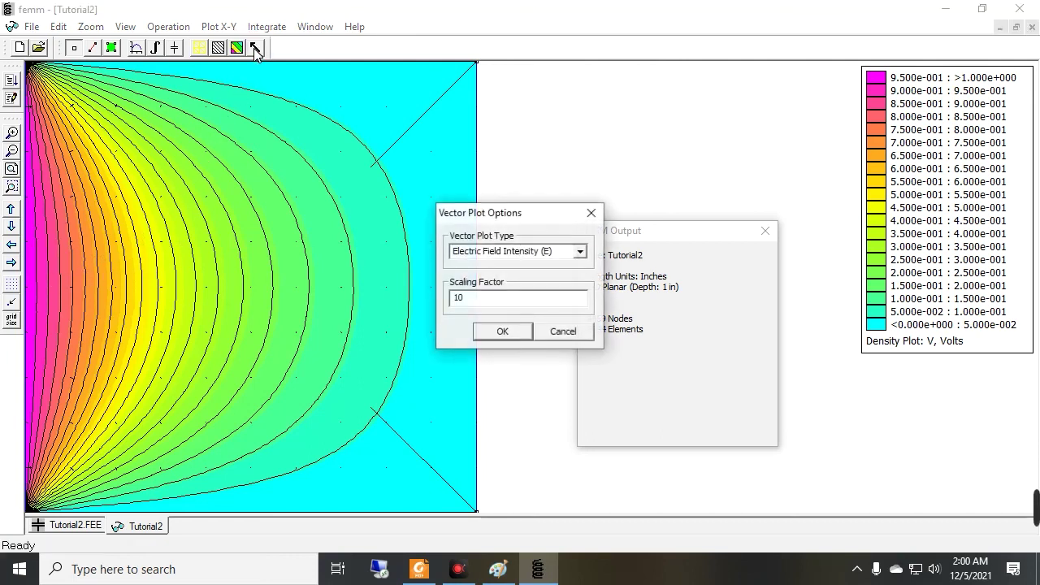
click(560, 336)
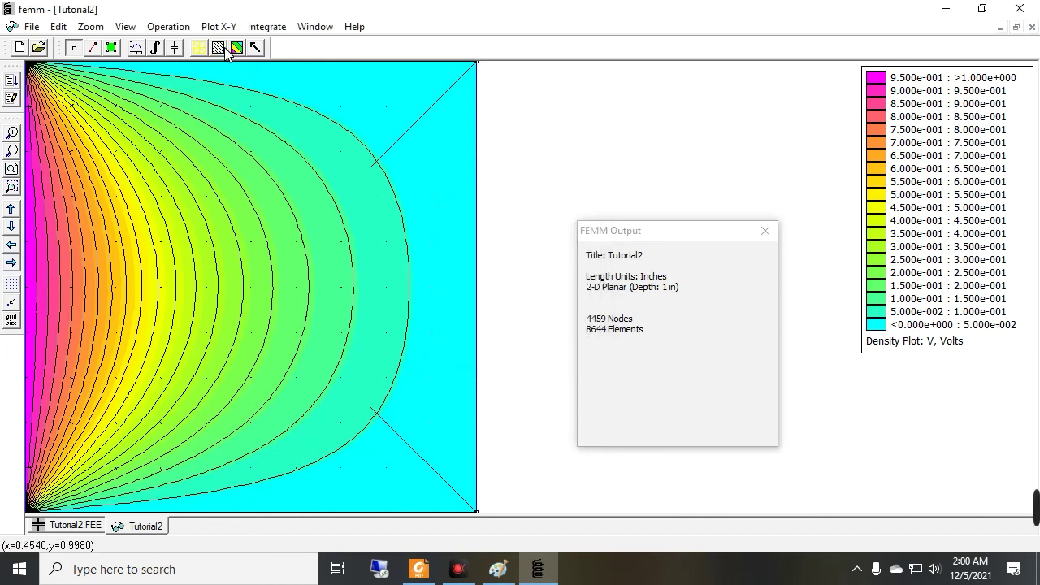
Remove the electric field vectors by setting the vector plot type to <None>.
click(255, 49)
click(581, 252)
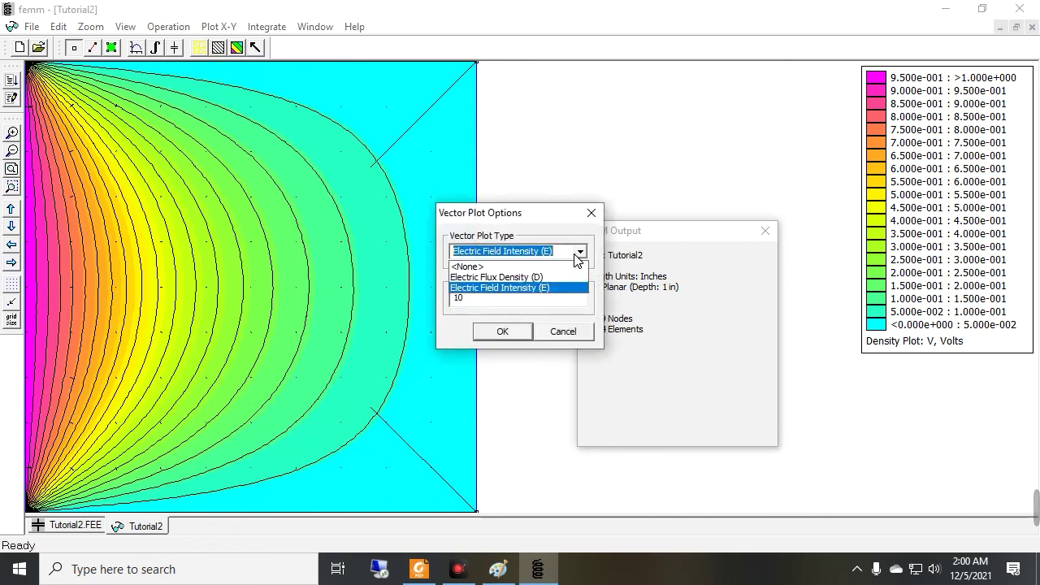
click(564, 264)
click(503, 331)
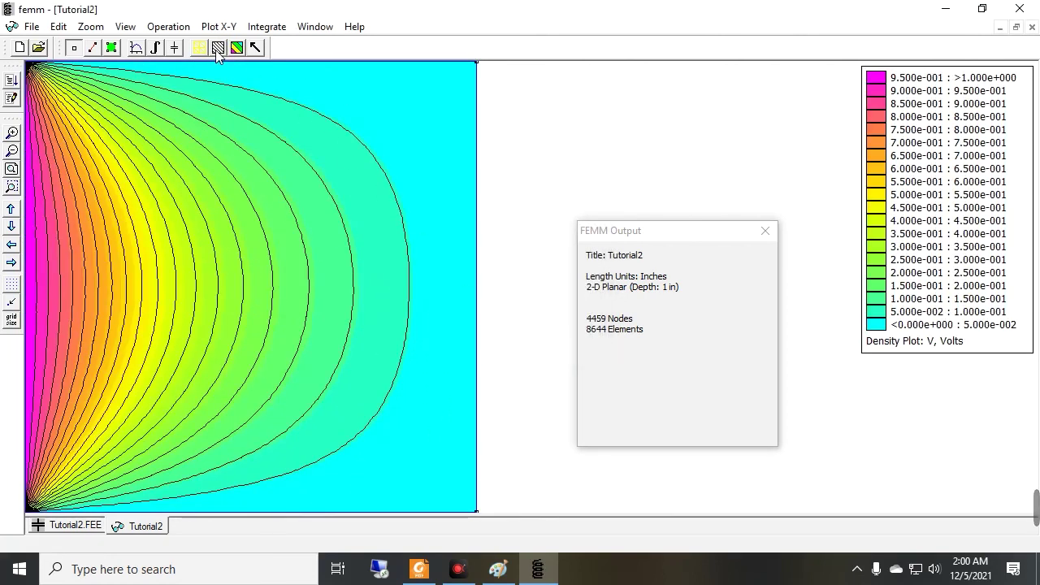
Turn off the equipotential lines so that only the voltage density plot is displayed.
click(218, 49)
click(511, 215)
click(505, 355)
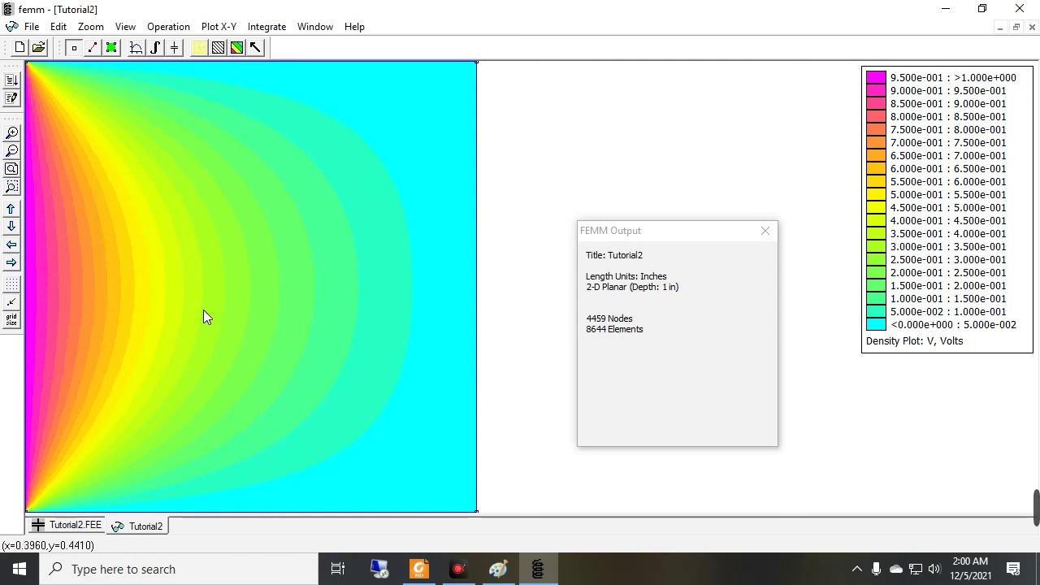
click(12, 169)
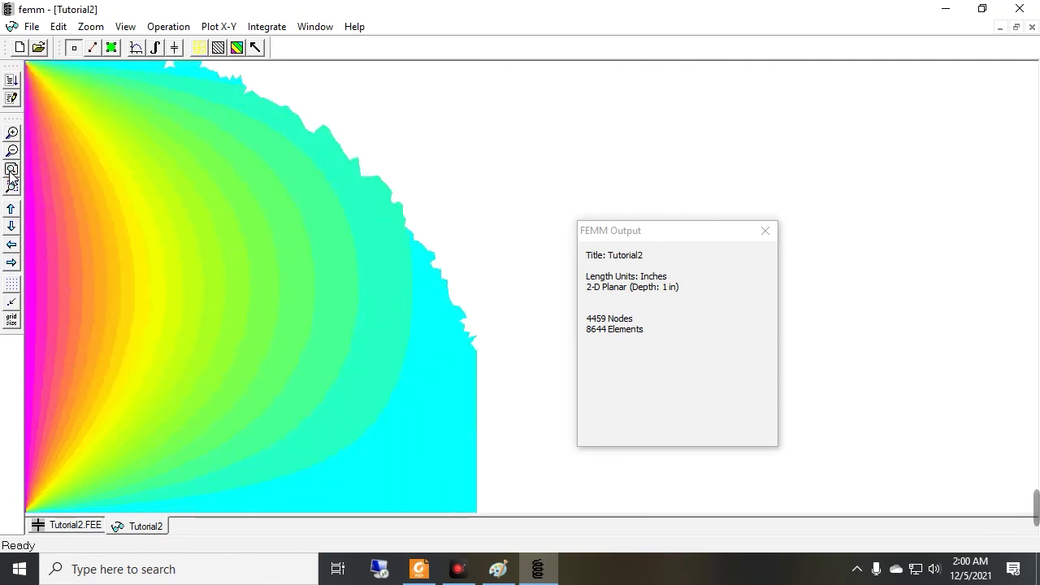
Compare the voltage density plot in FEMM with the reference plot on the Box Problem slide in Foxit Reader.
click(420, 569)
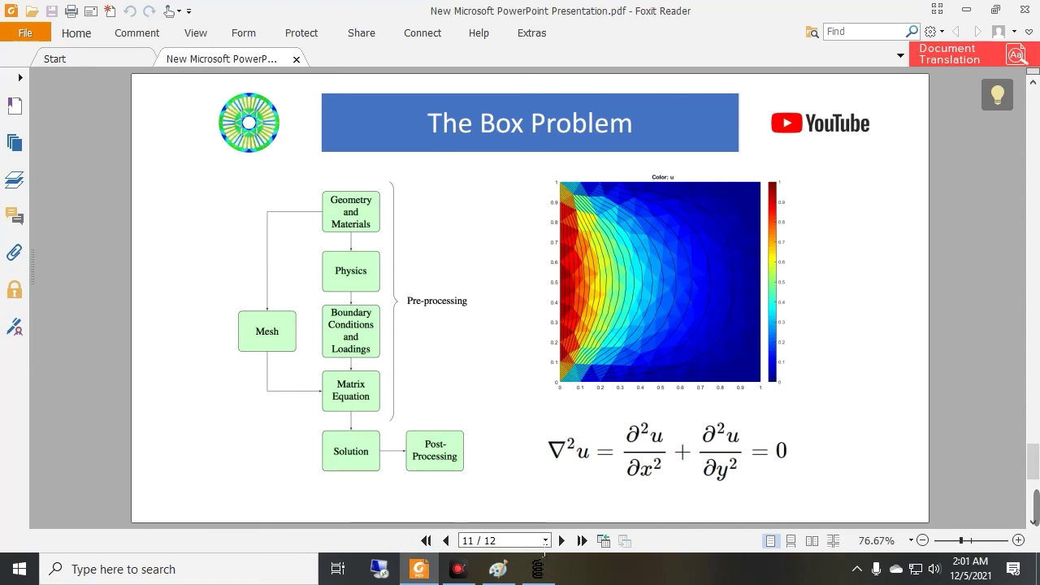
click(537, 569)
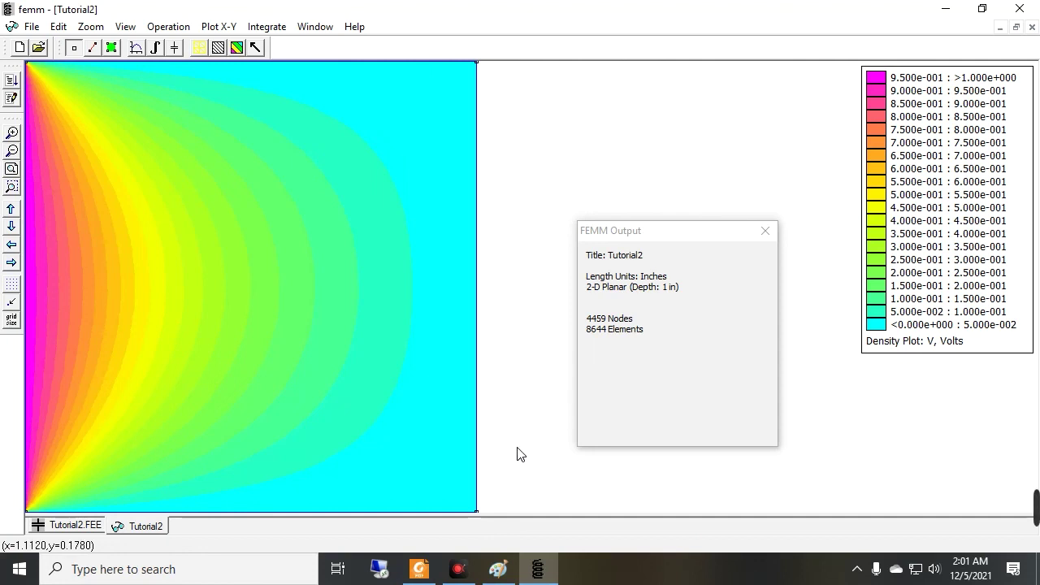
click(417, 571)
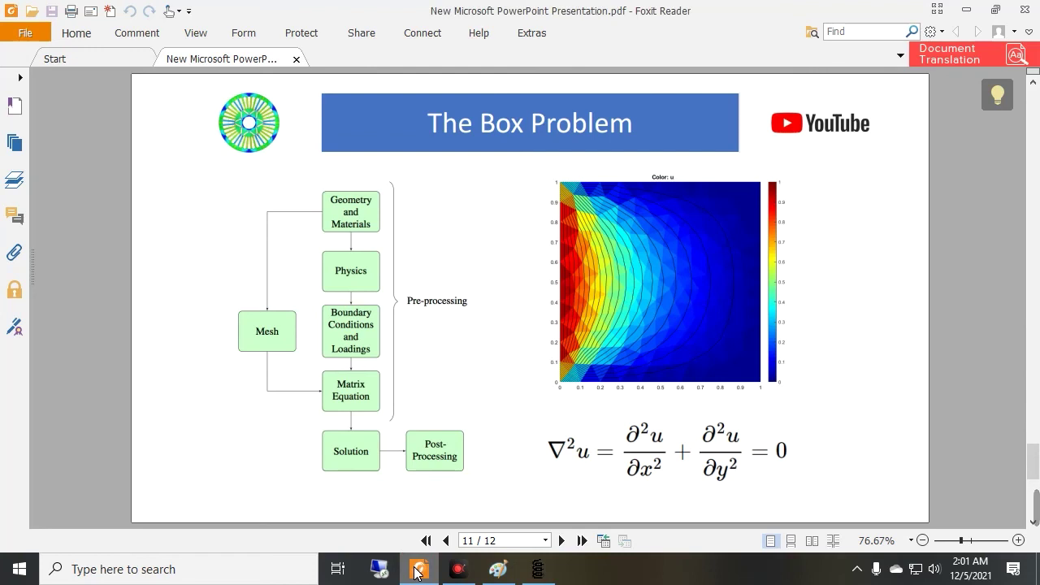
click(417, 572)
Return to the Tutorial2.FEE model and view the whole meshed square.
click(75, 527)
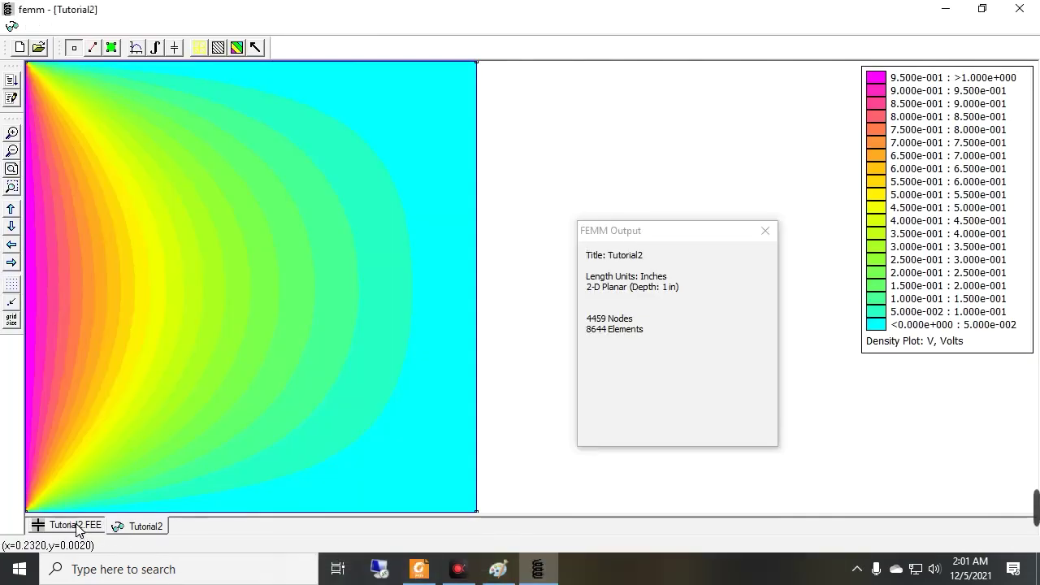
click(11, 169)
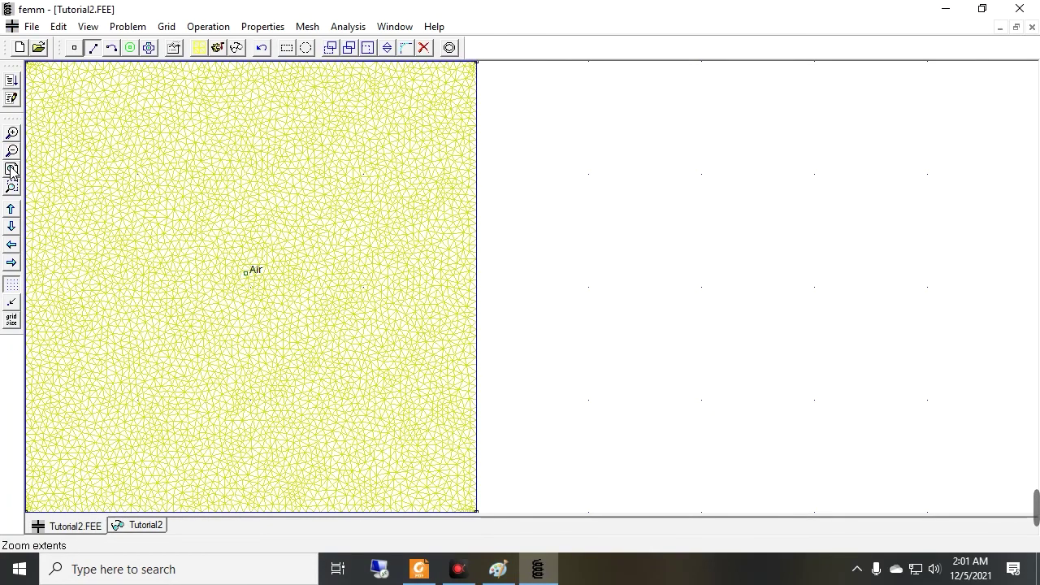
click(12, 169)
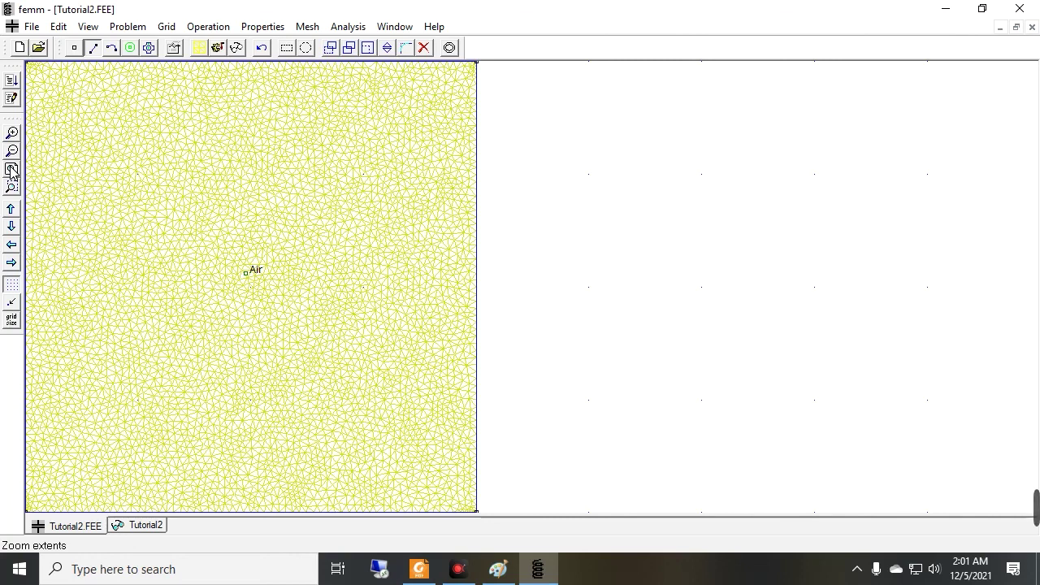